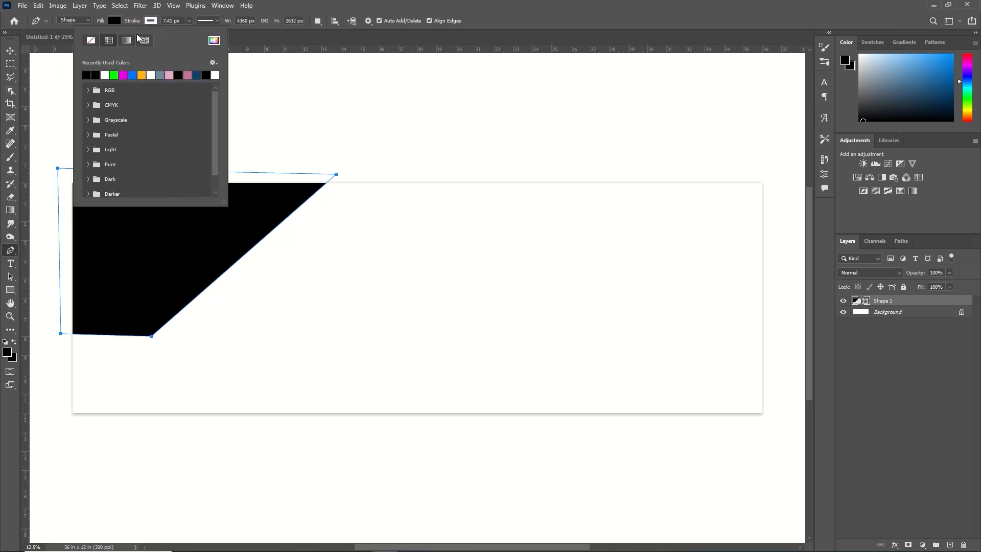
# Remove the corner shape's stroke and draw a black 3608 px square at the centre-left of the canvas, spanning its full height.
pyautogui.click(91, 40)
pyautogui.click(279, 33)
pyautogui.rightClick(11, 290)
pyautogui.click(48, 287)
pyautogui.moveTo(258, 181)
pyautogui.mouseDown()
pyautogui.moveTo(412, 266)
pyautogui.moveTo(521, 403)
pyautogui.moveTo(545, 412)
pyautogui.mouseUp()
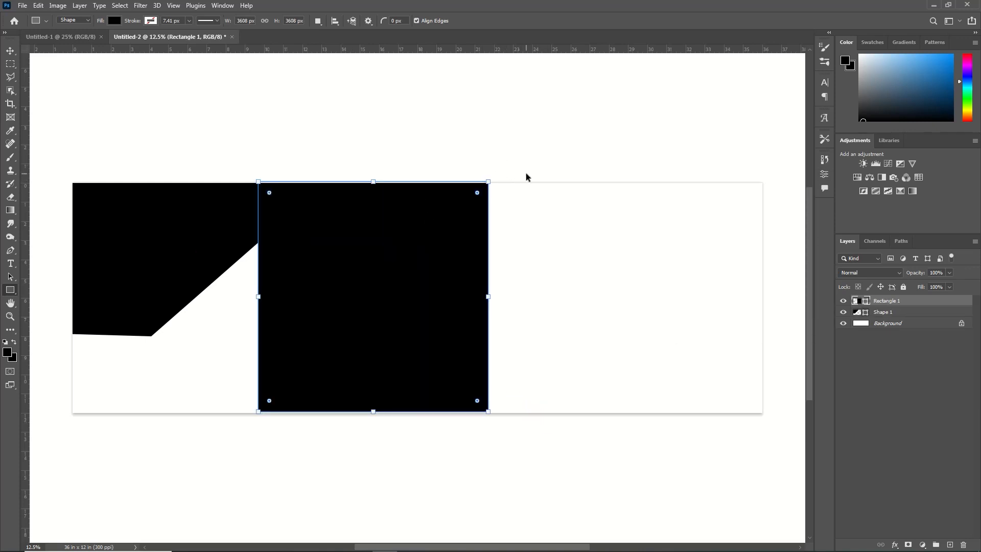
# Rotate the large square into a diamond whose upper-left edge runs parallel to the corner shape's slanted edge.
pyautogui.hotkey('ctrl', 't')
pyautogui.moveTo(527, 162); pyautogui.dragTo(526, 342)
pyautogui.press('Return')
# Duplicate the large diamond and move the copy to the canvas's lower-right area.
pyautogui.hotkey('ctrl', 'j')
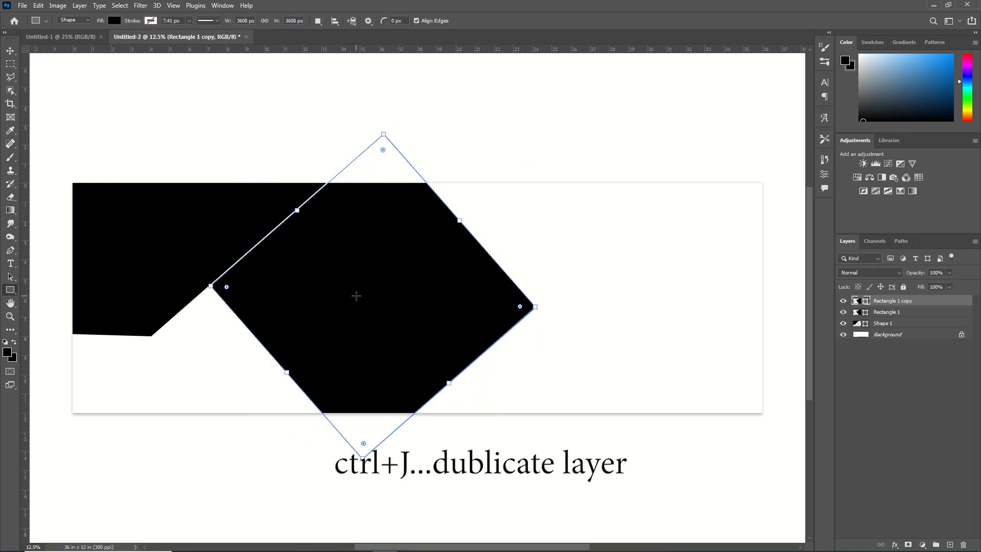
pyautogui.press('v')
pyautogui.moveTo(359, 301); pyautogui.dragTo(599, 407)
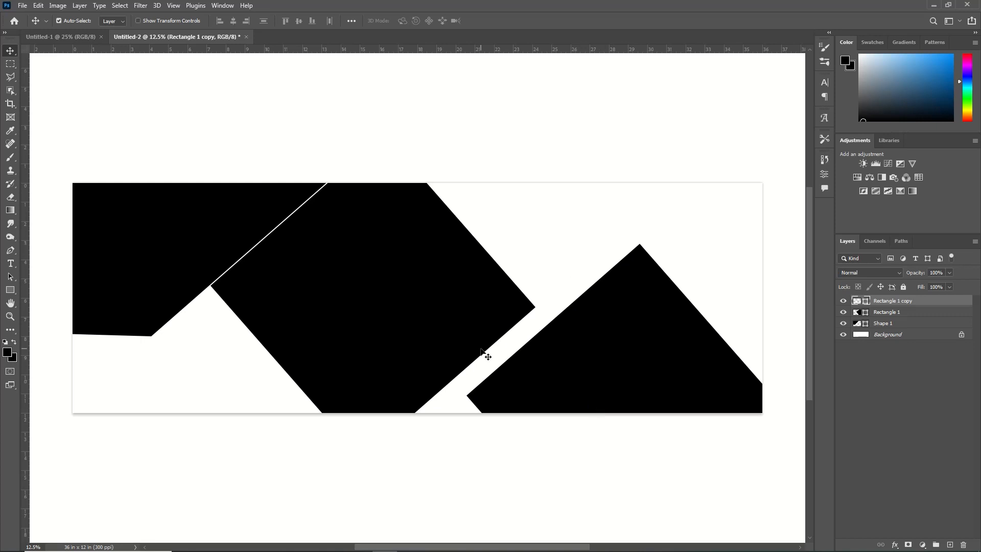
# Widen the middle diamond to the right so that only a narrow gap separates it from the lower-right diamond.
pyautogui.hotkey('ctrl', 't')
pyautogui.press('Escape')
pyautogui.click(456, 276)
pyautogui.hotkey('ctrl', 't')
pyautogui.moveTo(535, 308); pyautogui.dragTo(560, 309)
pyautogui.press('Return')
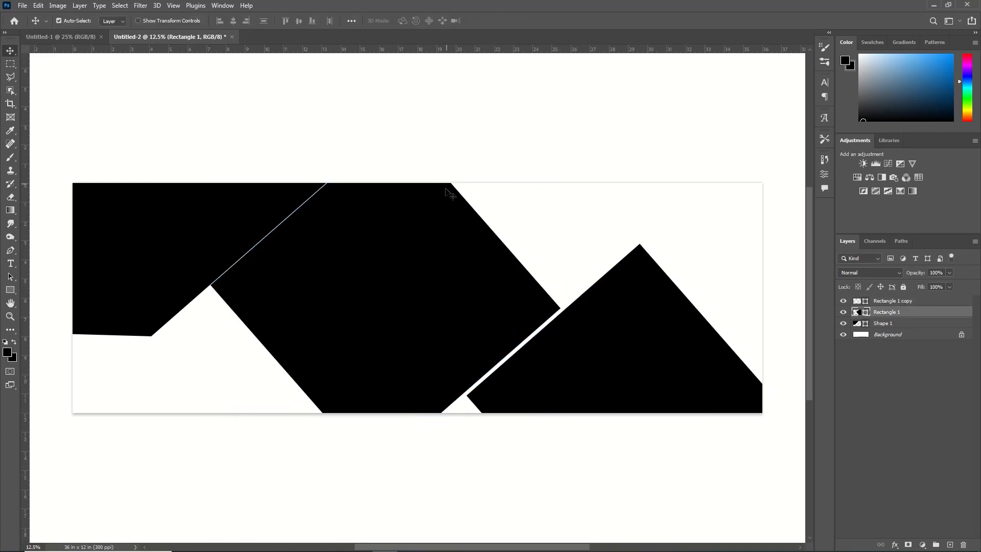
pyautogui.click(283, 187)
pyautogui.click(23, 5)
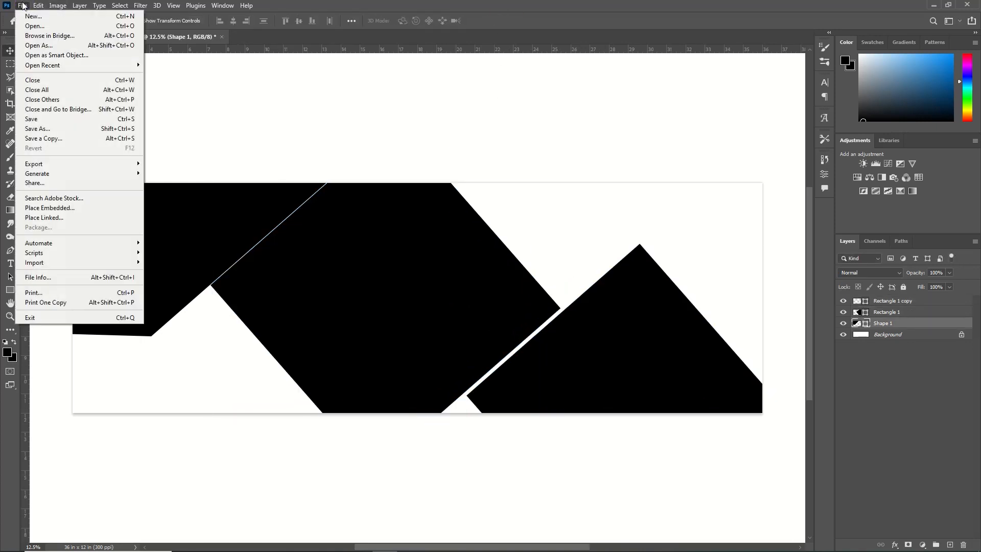
pyautogui.click(35, 27)
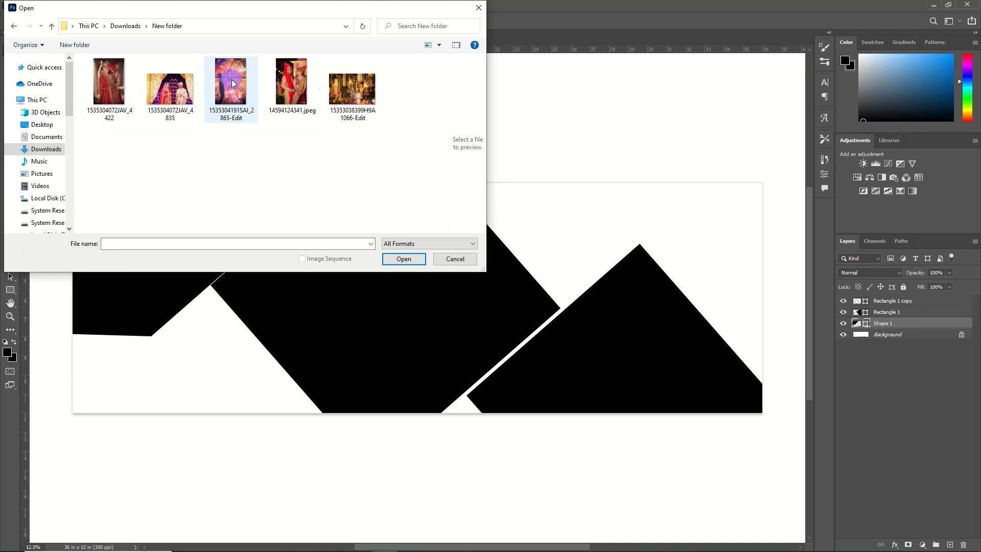
pyautogui.click(232, 79)
pyautogui.click(398, 258)
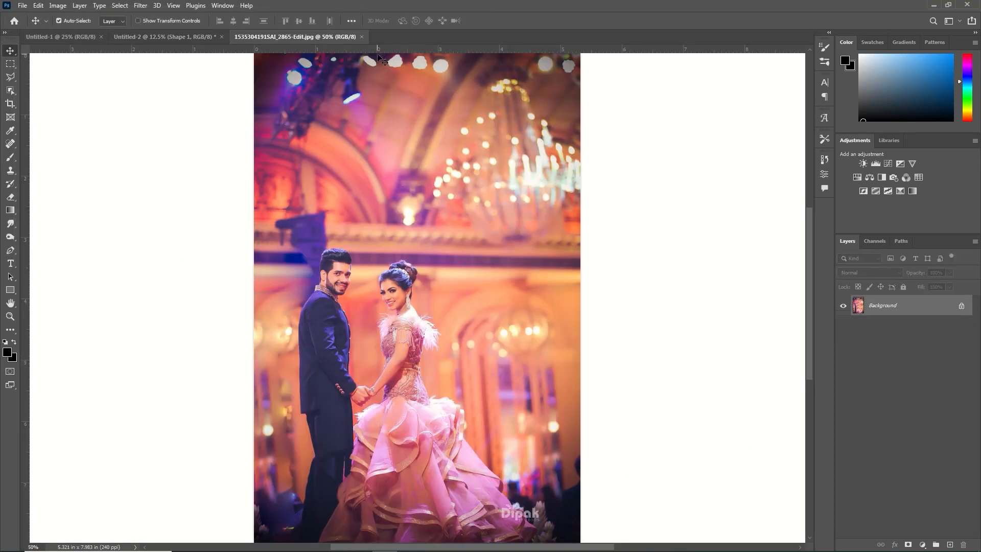
pyautogui.hotkey('ctrl', 'x')
pyautogui.click(366, 37)
pyautogui.click(487, 207)
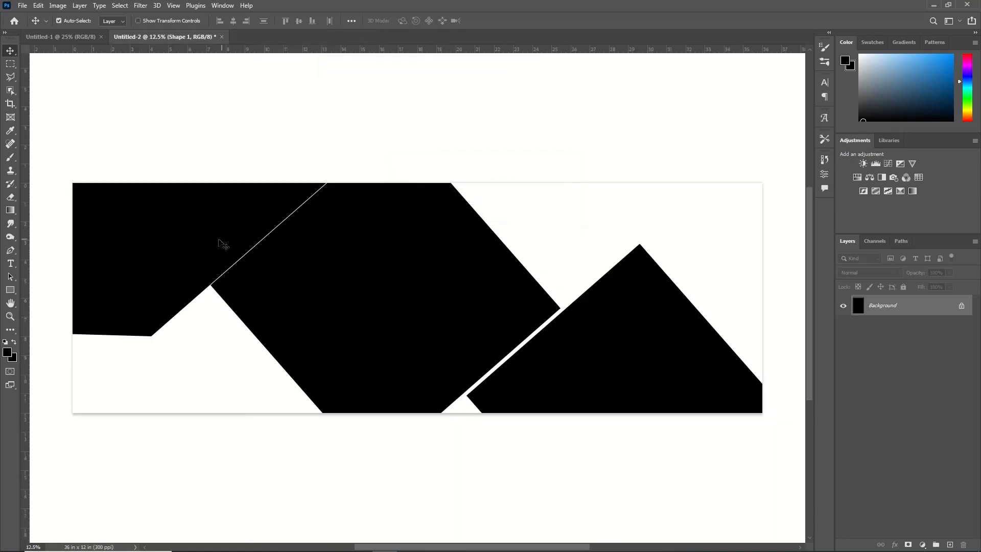
pyautogui.hotkey('ctrl', 'v')
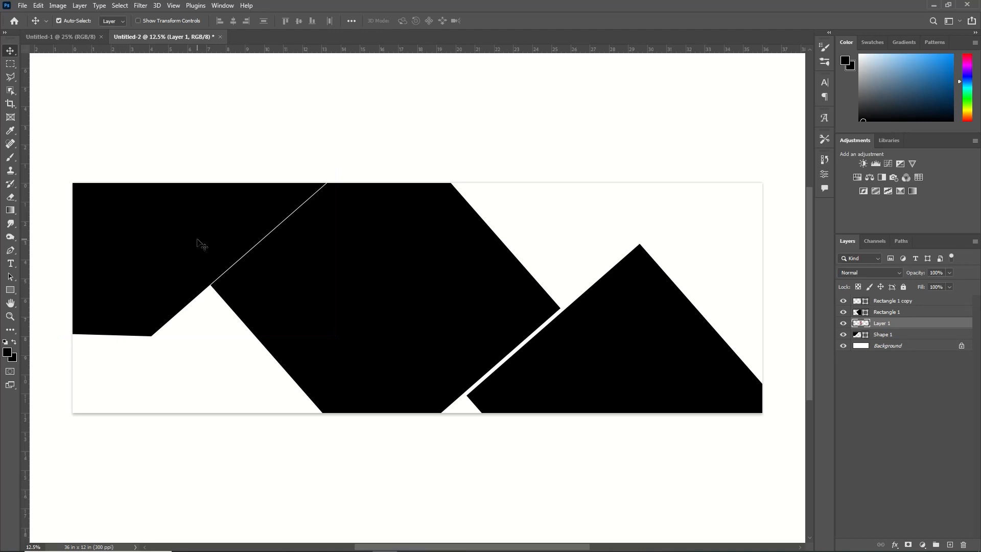
# Enlarge, tilt and position the pasted photo over the left corner shape, and clip it to that shape.
pyautogui.hotkey('ctrl', 't')
pyautogui.moveTo(421, 276); pyautogui.dragTo(118, 202)
pyautogui.moveTo(176, 136); pyautogui.dragTo(210, 177)
pyautogui.moveTo(148, 243); pyautogui.dragTo(211, 286)
pyautogui.moveTo(345, 141); pyautogui.dragTo(351, 151)
pyautogui.moveTo(249, 300); pyautogui.dragTo(250, 329)
pyautogui.press('Return')
pyautogui.rightClick(850, 323)
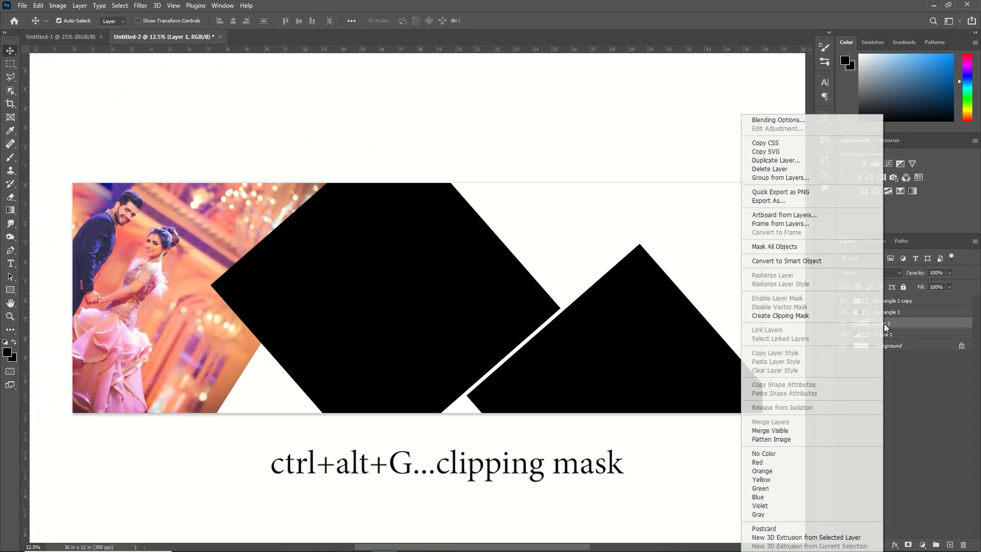
pyautogui.click(813, 317)
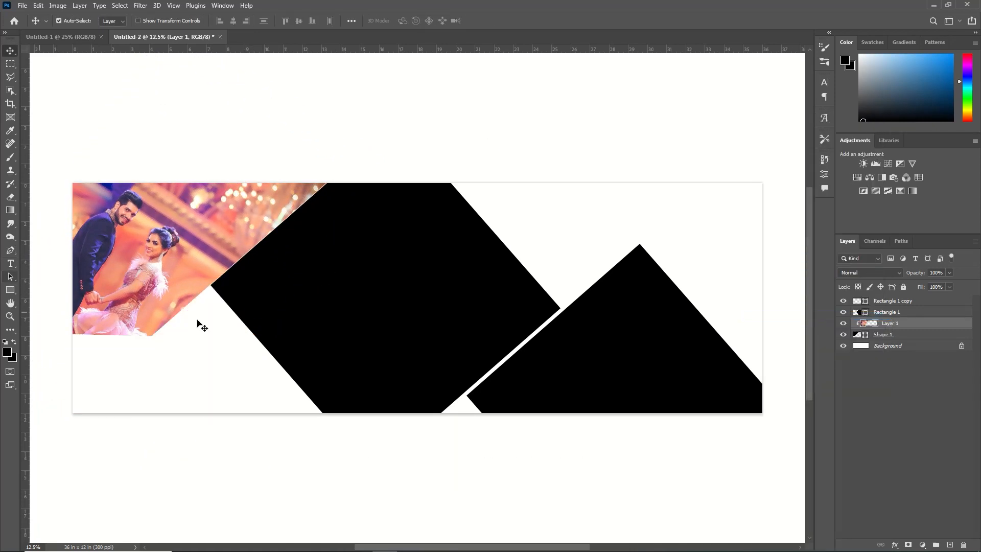
pyautogui.click(255, 320)
pyautogui.hotkey('ctrl', 'o')
pyautogui.click(170, 88)
pyautogui.click(403, 259)
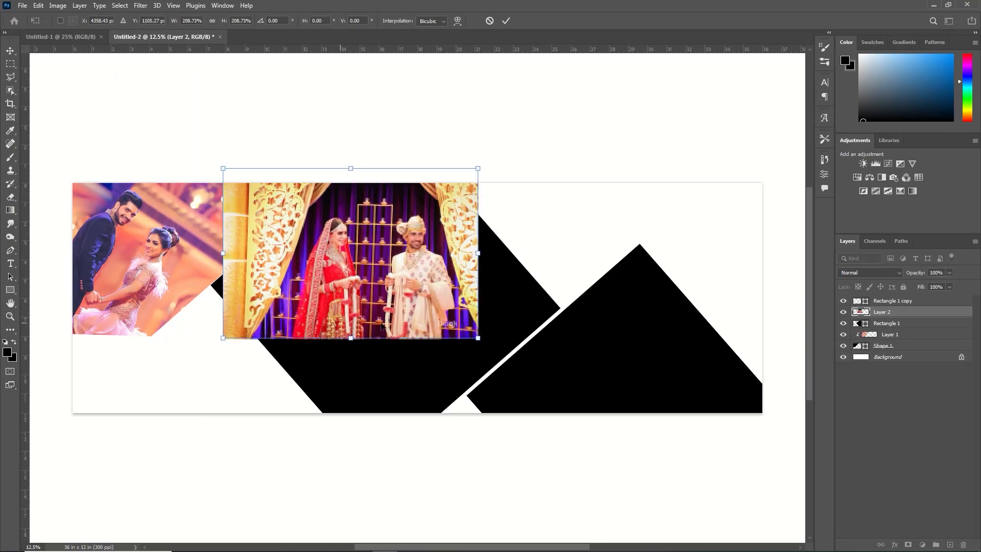
# Enlarge the curtain photo over the middle diamond, clip it to the diamond and shift it slightly left.
pyautogui.moveTo(477, 338); pyautogui.dragTo(626, 437)
pyautogui.moveTo(503, 394); pyautogui.dragTo(455, 387)
pyautogui.press('Return')
pyautogui.rightClick(908, 314)
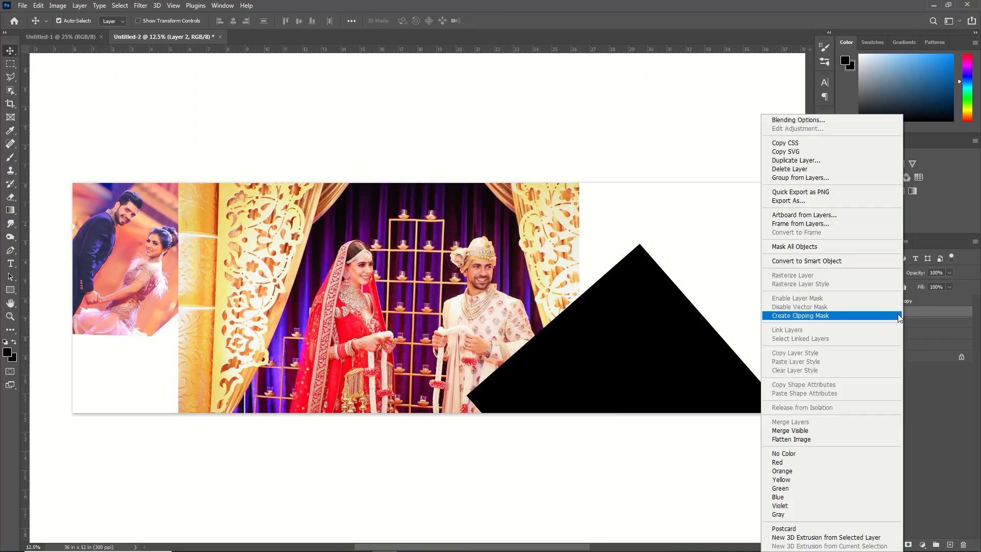
pyautogui.click(868, 316)
pyautogui.moveTo(631, 251); pyautogui.dragTo(613, 250)
pyautogui.click(588, 378)
pyautogui.hotkey('ctrl', 'o')
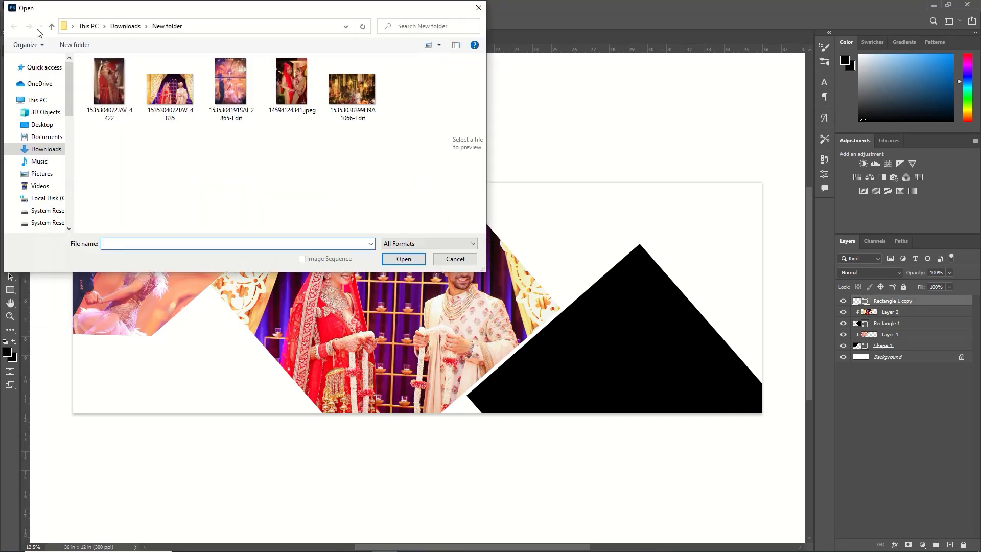
pyautogui.click(286, 87)
pyautogui.click(404, 258)
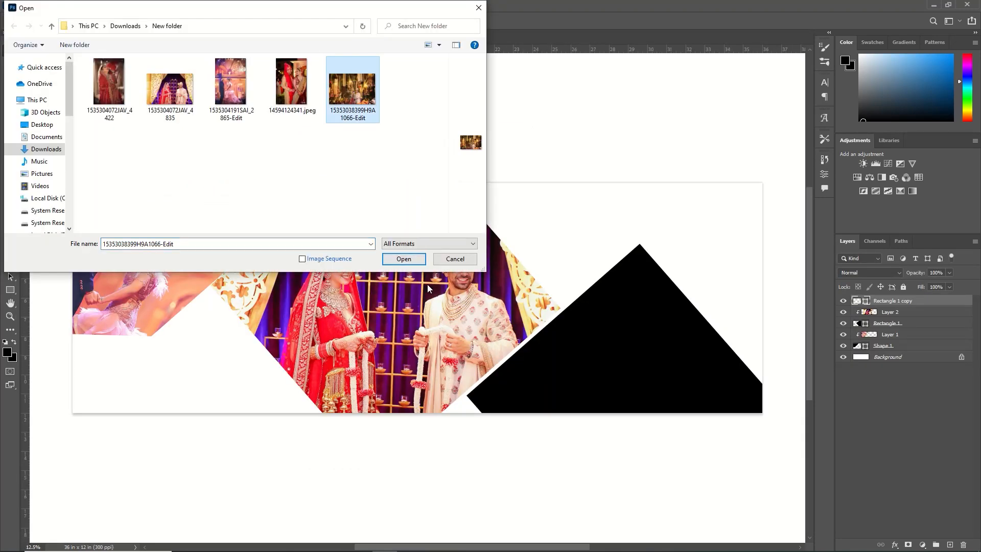
pyautogui.press('Return')
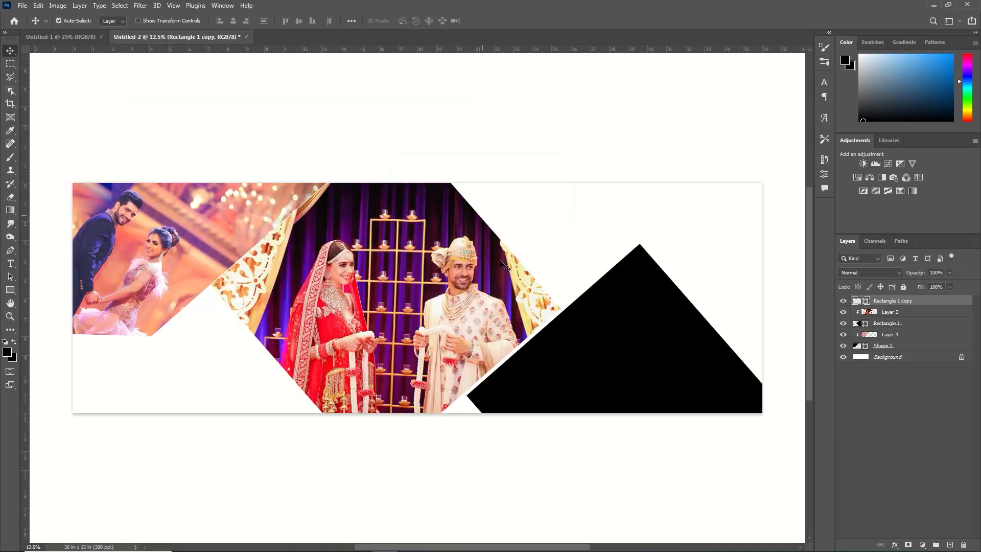
# Scale and position the night garden photo over the lower-right diamond and clip it to the diamond.
pyautogui.moveTo(571, 364); pyautogui.dragTo(613, 335)
pyautogui.moveTo(614, 405); pyautogui.dragTo(613, 428)
pyautogui.moveTo(627, 360); pyautogui.dragTo(627, 294)
pyautogui.moveTo(613, 361); pyautogui.dragTo(597, 322)
pyautogui.press('Return')
pyautogui.keyDown('alt'); pyautogui.click(902, 306); pyautogui.keyUp('alt')
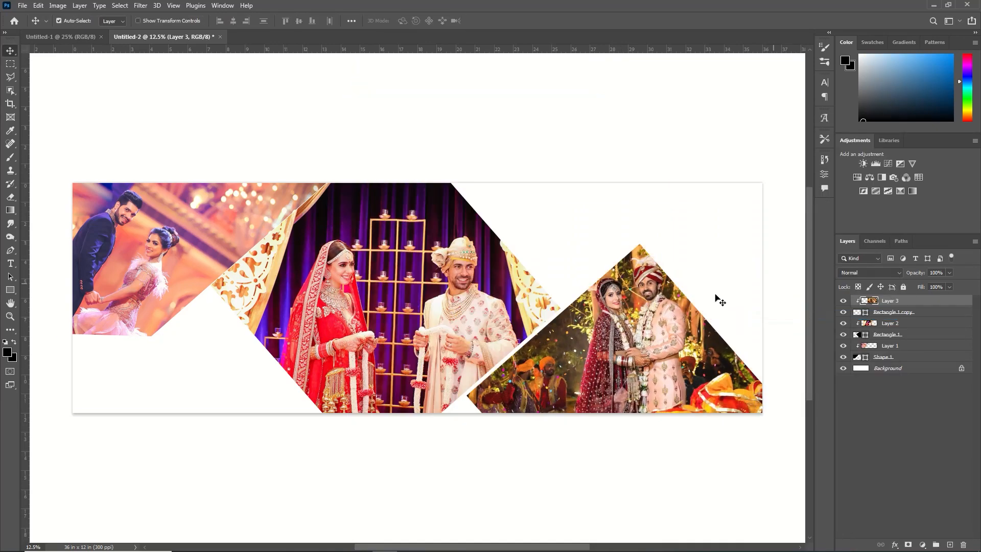
# Add a Black & White adjustment clipped to the middle photo and lower its Reds value.
pyautogui.click(446, 289)
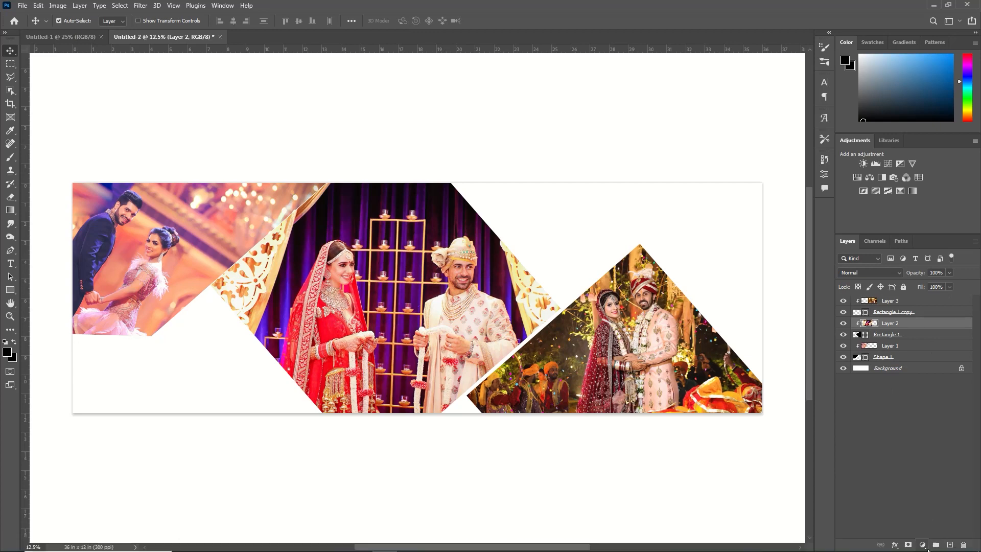
pyautogui.click(926, 545)
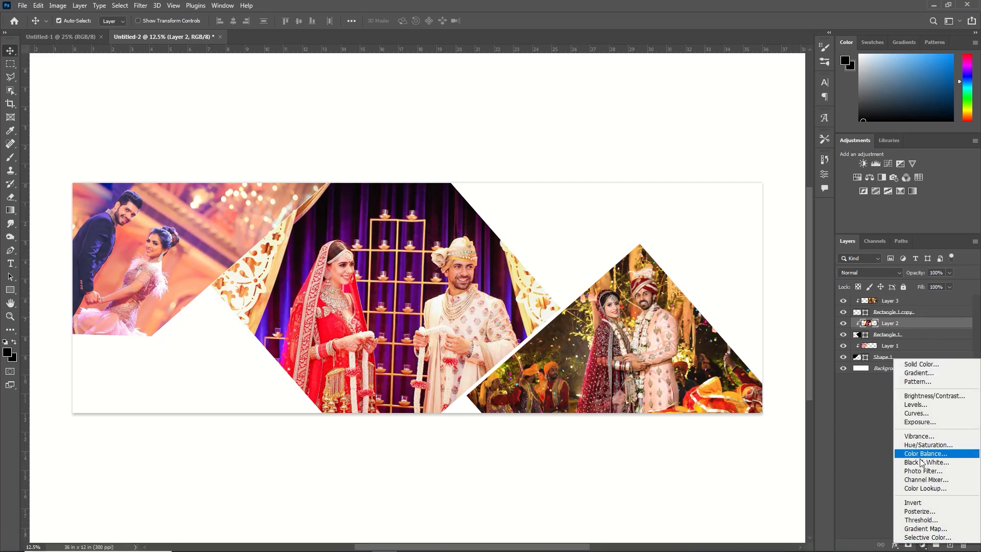
pyautogui.click(920, 462)
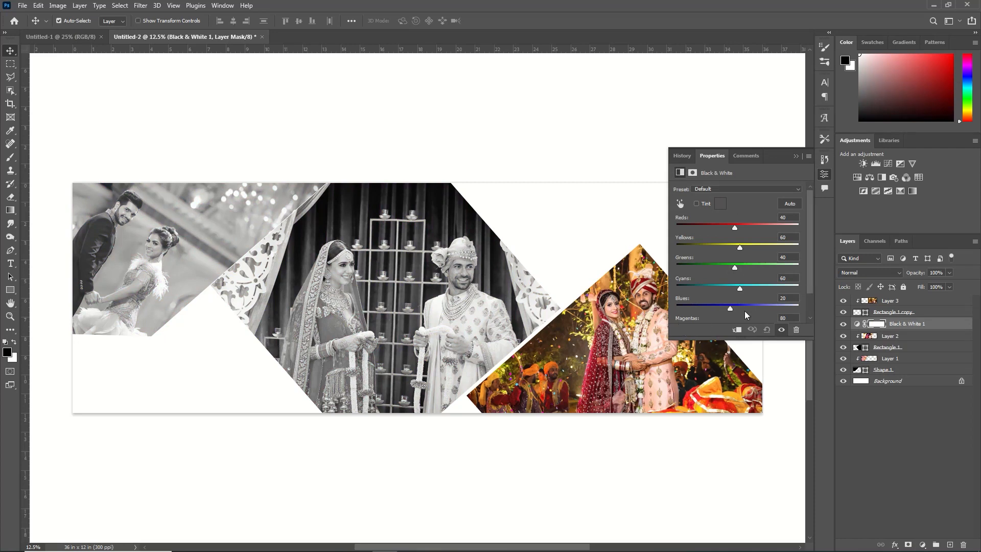
pyautogui.click(738, 330)
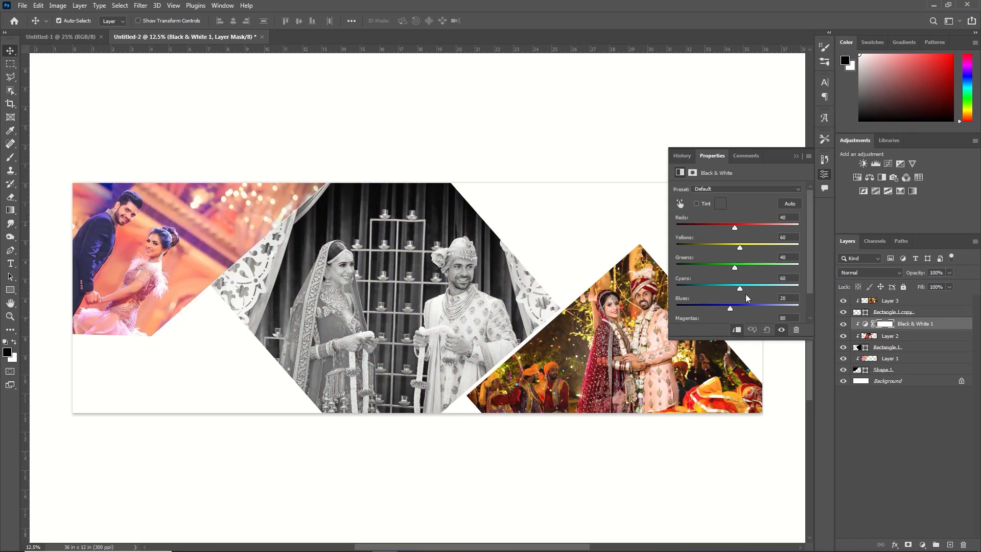
pyautogui.moveTo(735, 228); pyautogui.dragTo(721, 226)
# Draw a 1320 px square over the seam between the left and middle photos and fill it with black.
pyautogui.click(10, 290)
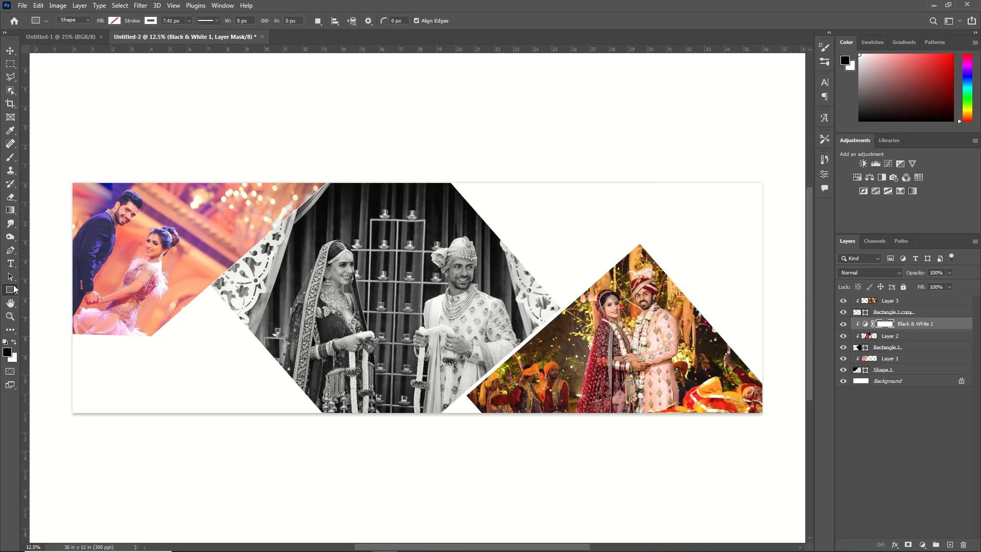
pyautogui.moveTo(218, 229); pyautogui.dragTo(333, 313)
pyautogui.click(706, 263)
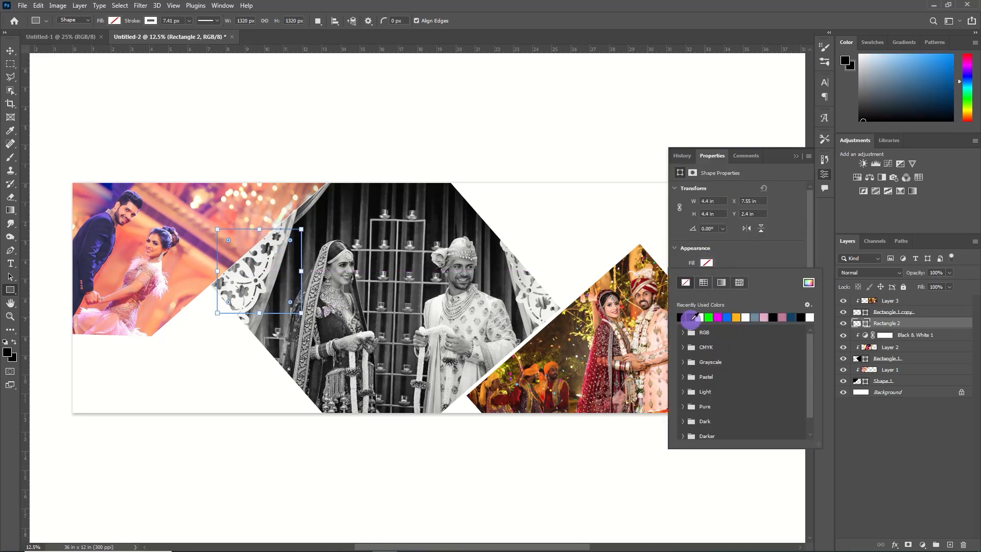
pyautogui.click(690, 317)
pyautogui.click(707, 262)
# Set the small square's white stroke width to 26.52 px.
pyautogui.click(706, 277)
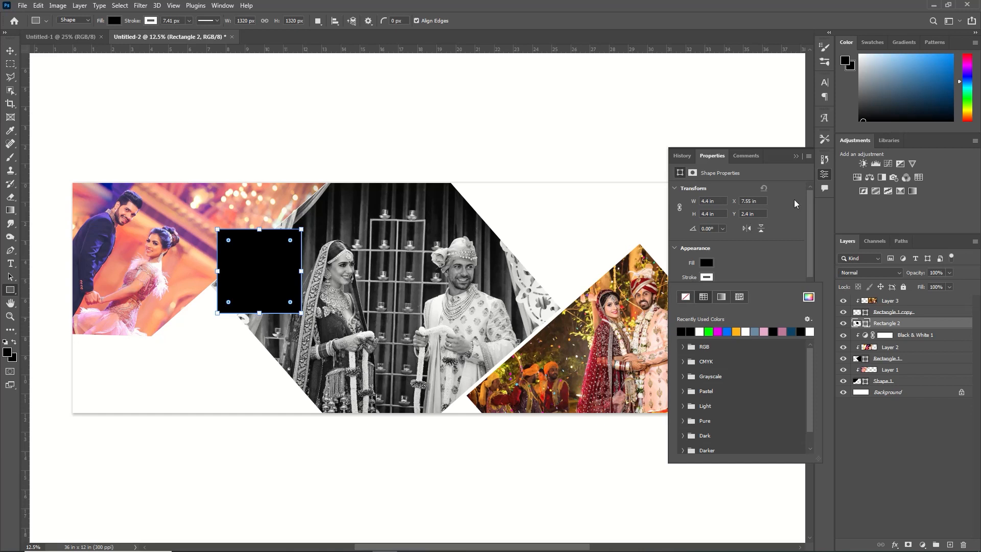
pyautogui.click(761, 280)
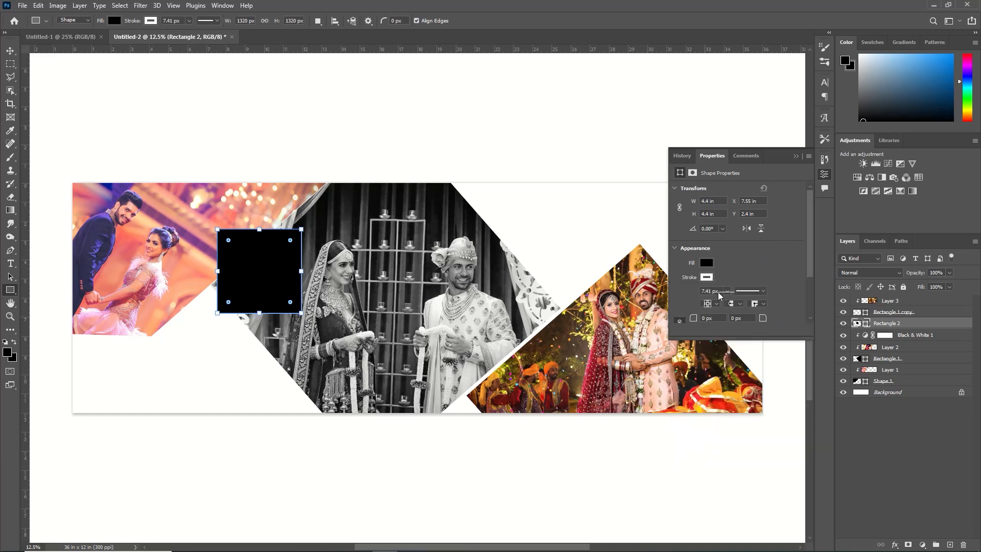
pyautogui.click(728, 291)
pyautogui.moveTo(732, 302); pyautogui.dragTo(738, 305)
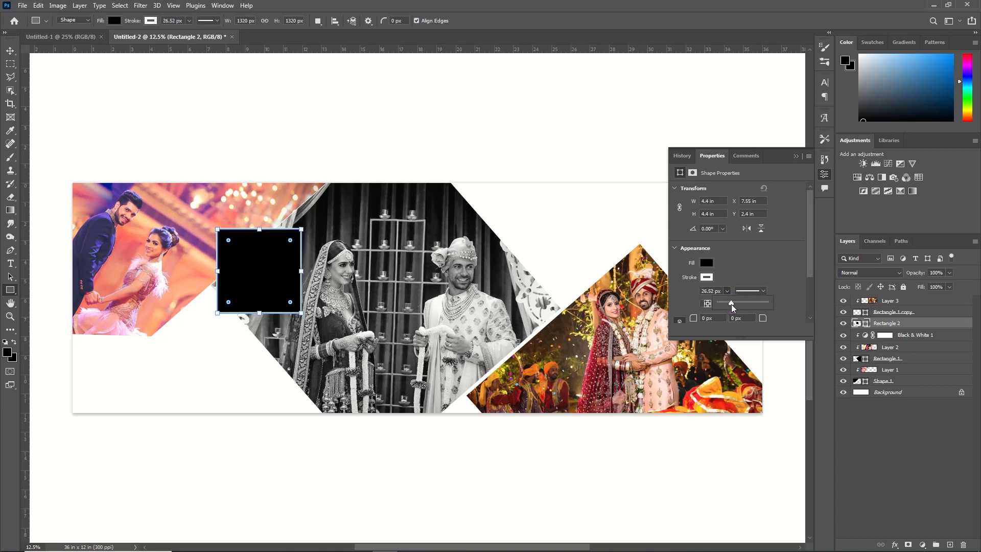
# Rotate the small black square into a diamond.
pyautogui.hotkey('ctrl', 't')
pyautogui.moveTo(340, 209); pyautogui.dragTo(371, 302)
pyautogui.press('Return')
# Rotate the middle photo together with its diamond frame slightly counterclockwise.
pyautogui.click(873, 348)
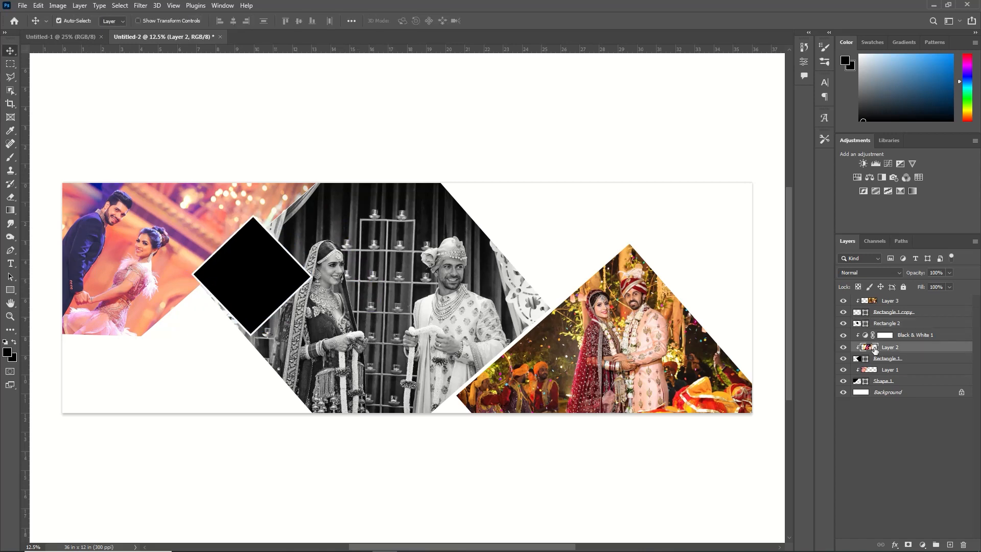
pyautogui.keyDown('ctrl'); pyautogui.click(880, 358); pyautogui.keyUp('ctrl')
pyautogui.hotkey('ctrl', 't')
pyautogui.moveTo(622, 85); pyautogui.dragTo(606, 68)
pyautogui.press('Return')
# Rotate the left photo together with its corner shape by -2.74 degrees.
pyautogui.click(890, 369)
pyautogui.keyDown('ctrl'); pyautogui.click(883, 380); pyautogui.keyUp('ctrl')
pyautogui.hotkey('ctrl', 't')
pyautogui.moveTo(429, 508); pyautogui.dragTo(445, 499)
pyautogui.click(506, 20)
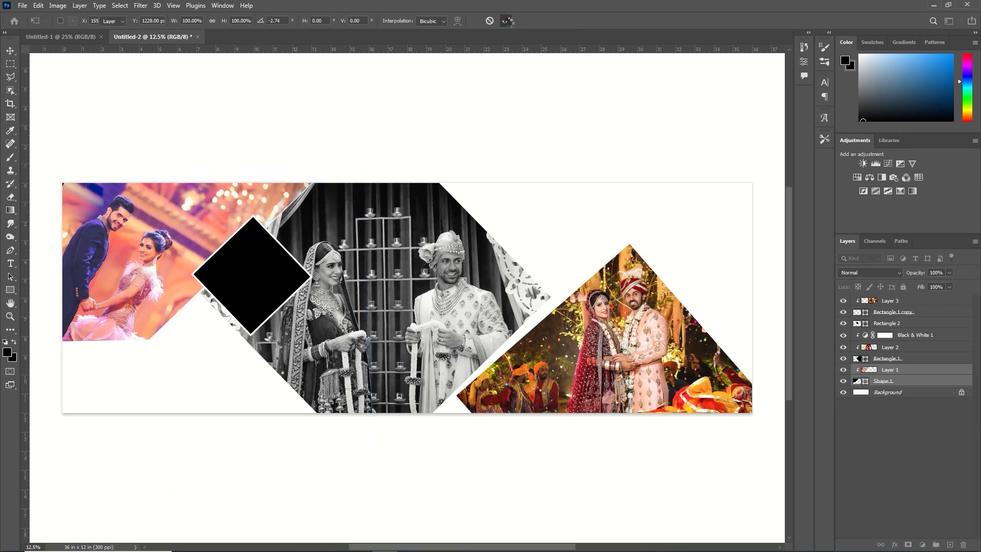
# Nudge the small black diamond down and left, and give it a Drop Shadow with adjusted opacity, distance and spread.
pyautogui.moveTo(309, 301); pyautogui.dragTo(305, 306)
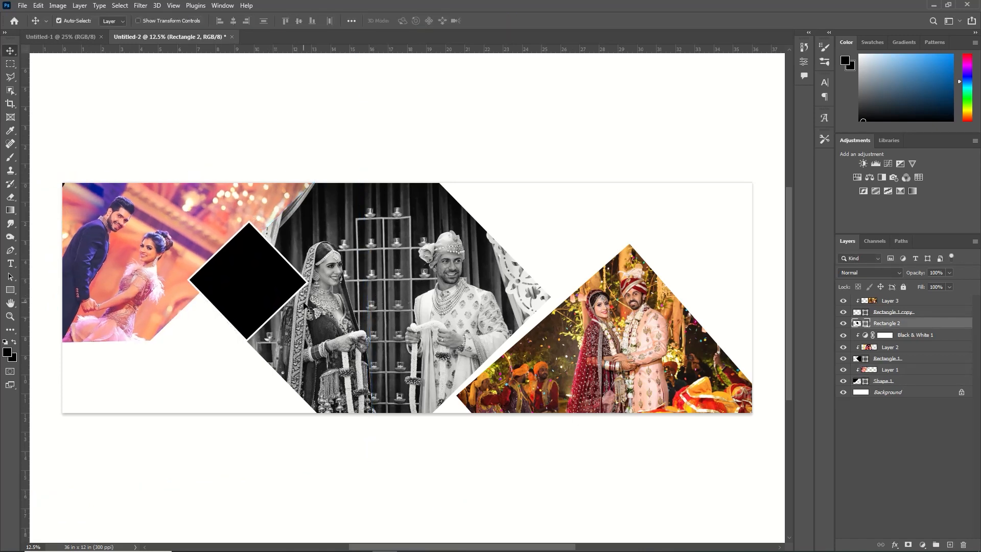
pyautogui.click(942, 322)
pyautogui.doubleClick(943, 321)
pyautogui.click(631, 280)
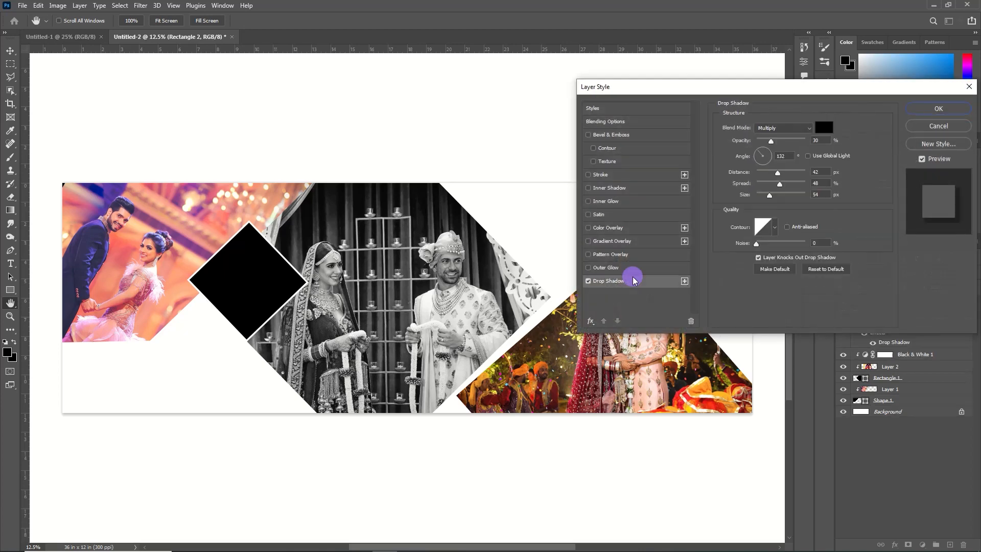
pyautogui.click(774, 161)
pyautogui.click(767, 149)
pyautogui.moveTo(771, 141)
pyautogui.mouseDown()
pyautogui.moveTo(780, 141)
pyautogui.moveTo(766, 141)
pyautogui.mouseUp()
pyautogui.moveTo(779, 174); pyautogui.dragTo(756, 179)
pyautogui.moveTo(767, 183); pyautogui.dragTo(777, 183)
pyautogui.click(770, 153)
pyautogui.click(773, 141)
pyautogui.click(940, 109)
# Rotate the right photo with its diamond frame slightly counterclockwise to run parallel to the middle photo's edge.
pyautogui.hotkey('ctrl', 't')
pyautogui.moveTo(351, 92); pyautogui.dragTo(293, 121)
pyautogui.click(506, 21)
# Duplicate the small black diamond and move the copy to the upper edge between the middle and right photos.
pyautogui.click(250, 266)
pyautogui.hotkey('ctrl', 'j')
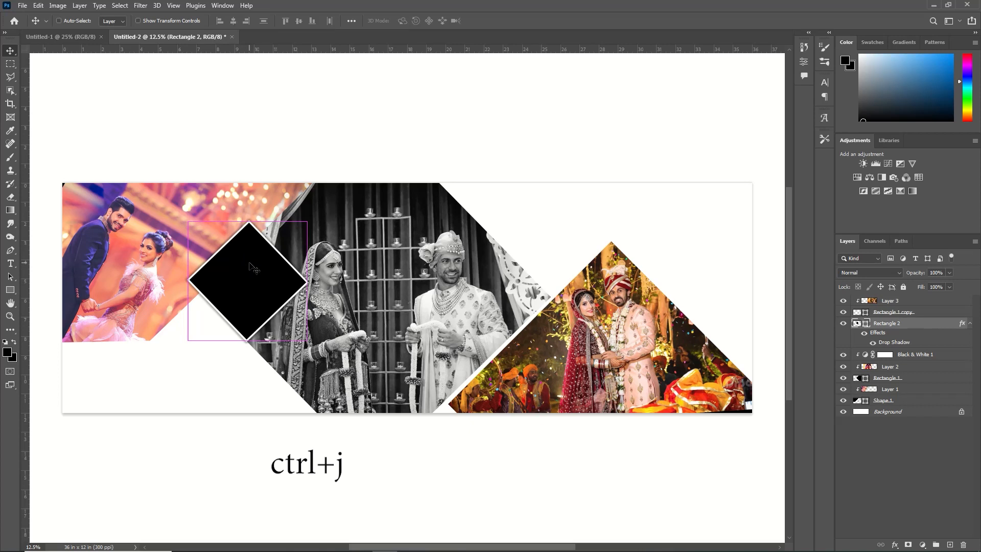
pyautogui.moveTo(294, 266); pyautogui.dragTo(601, 221)
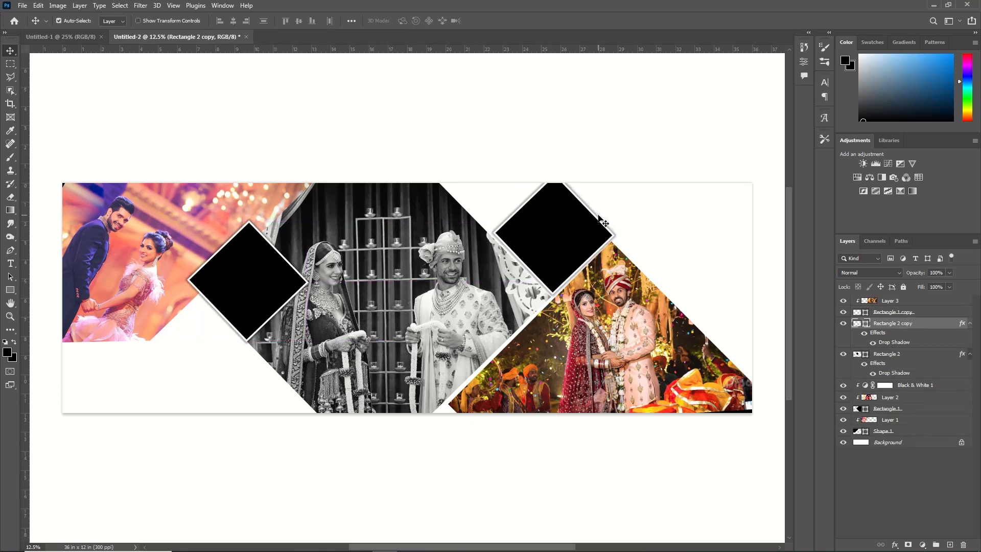
# Paste the photo 14594124341.jpeg above the left small diamond's layer and close its source file without saving.
pyautogui.click(234, 260)
pyautogui.click(22, 5)
pyautogui.click(24, 25)
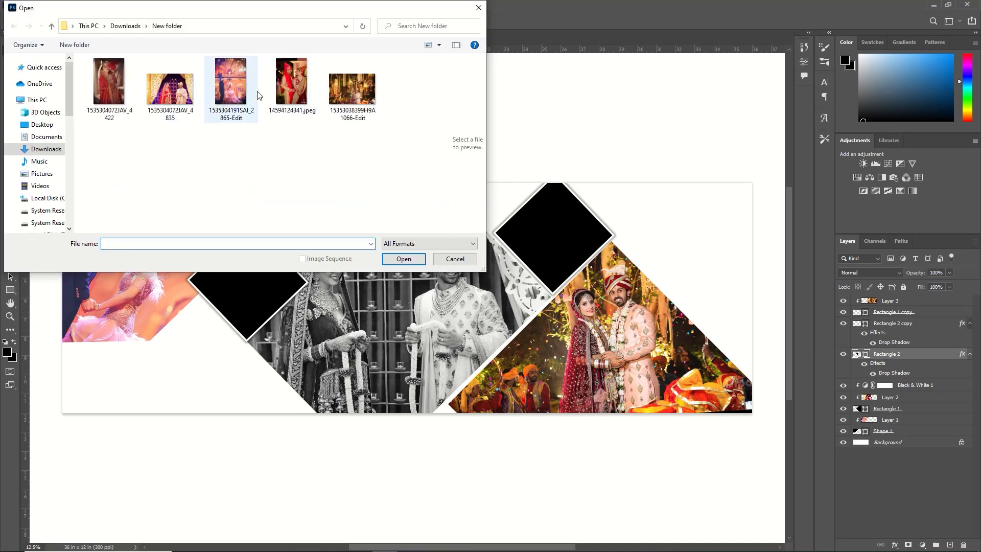
pyautogui.doubleClick(291, 89)
pyautogui.hotkey('ctrl', 'a')
pyautogui.hotkey('ctrl', 'x')
pyautogui.click(361, 36)
pyautogui.click(486, 207)
pyautogui.hotkey('ctrl', 'v')
# Enlarge and position the pasted couple photo over the left small diamond and clip it to the diamond.
pyautogui.moveTo(407, 297); pyautogui.dragTo(238, 272)
pyautogui.hotkey('ctrl', 't')
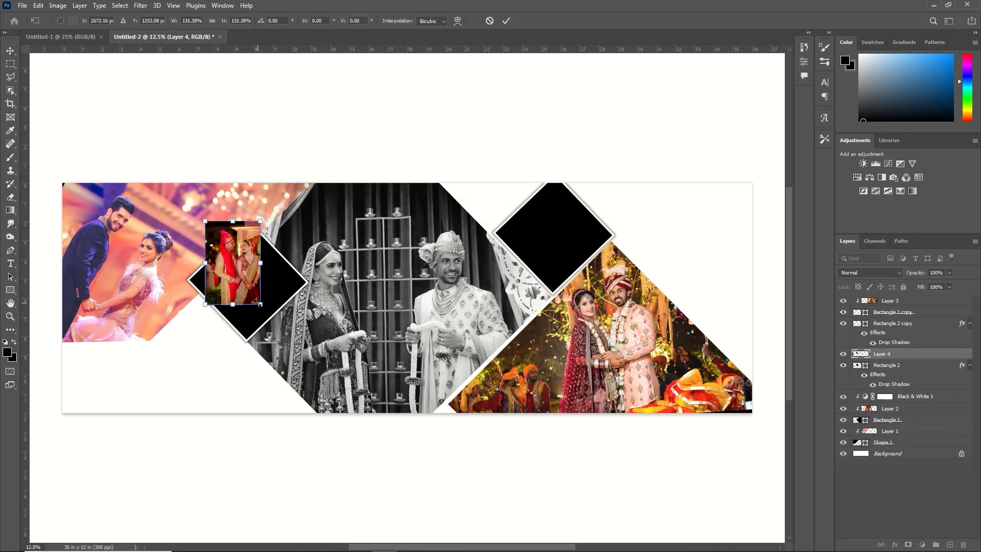
pyautogui.moveTo(263, 307); pyautogui.dragTo(307, 380)
pyautogui.moveTo(251, 362); pyautogui.dragTo(228, 363)
pyautogui.moveTo(241, 284); pyautogui.dragTo(243, 281)
pyautogui.moveTo(302, 221); pyautogui.dragTo(323, 252)
pyautogui.moveTo(255, 327); pyautogui.dragTo(247, 332)
pyautogui.moveTo(225, 234); pyautogui.dragTo(191, 263)
pyautogui.press('Return')
pyautogui.rightClick(912, 354)
pyautogui.click(865, 317)
pyautogui.click(323, 241)
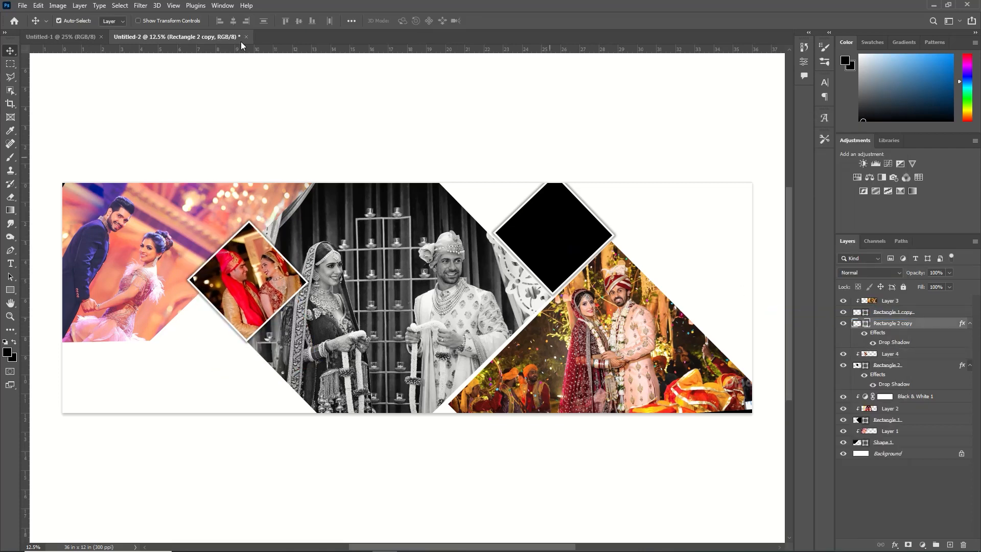
pyautogui.click(22, 5)
pyautogui.click(24, 25)
pyautogui.click(109, 86)
pyautogui.click(411, 258)
pyautogui.hotkey('ctrl', 'a')
pyautogui.hotkey('ctrl', 'x')
pyautogui.click(377, 37)
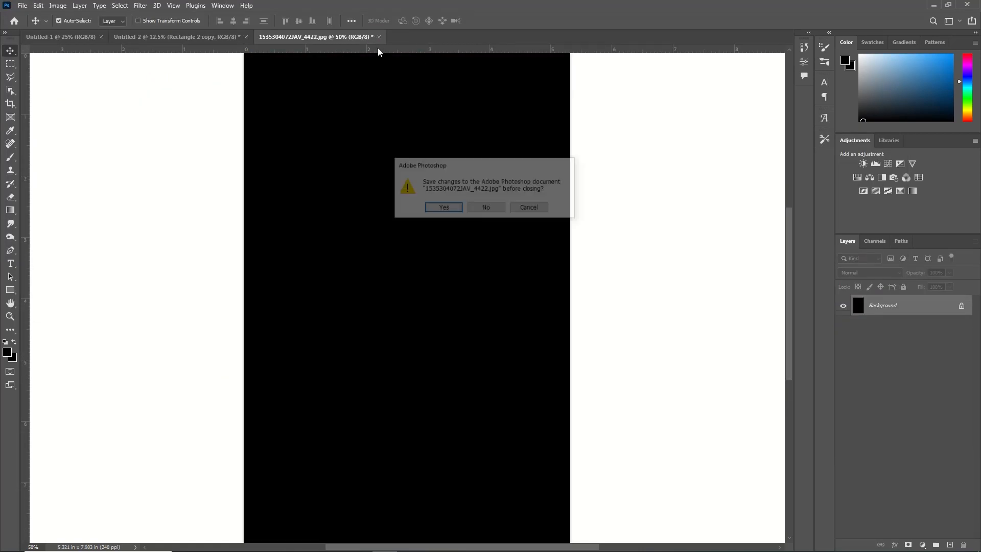
pyautogui.click(487, 208)
pyautogui.hotkey('ctrl', 'v')
# Enlarge and position the pasted couple photo over the right small diamond and clip it to the diamond.
pyautogui.moveTo(407, 297); pyautogui.dragTo(545, 248)
pyautogui.hotkey('ctrl', 't')
pyautogui.moveTo(589, 184); pyautogui.dragTo(596, 171)
pyautogui.moveTo(554, 220); pyautogui.dragTo(557, 236)
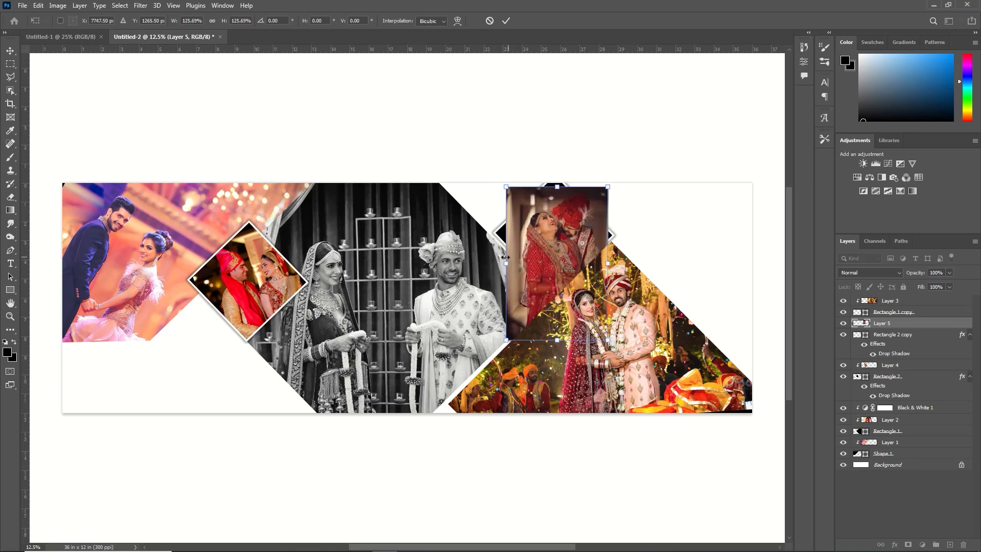
pyautogui.moveTo(506, 338); pyautogui.dragTo(486, 355)
pyautogui.press('Return')
pyautogui.rightClick(911, 328)
pyautogui.click(865, 317)
# Draw a rectangle about 1.89 x 1.79 in below the left small diamond and fill it with bright red sampled from the diamond's photo.
pyautogui.press('u')
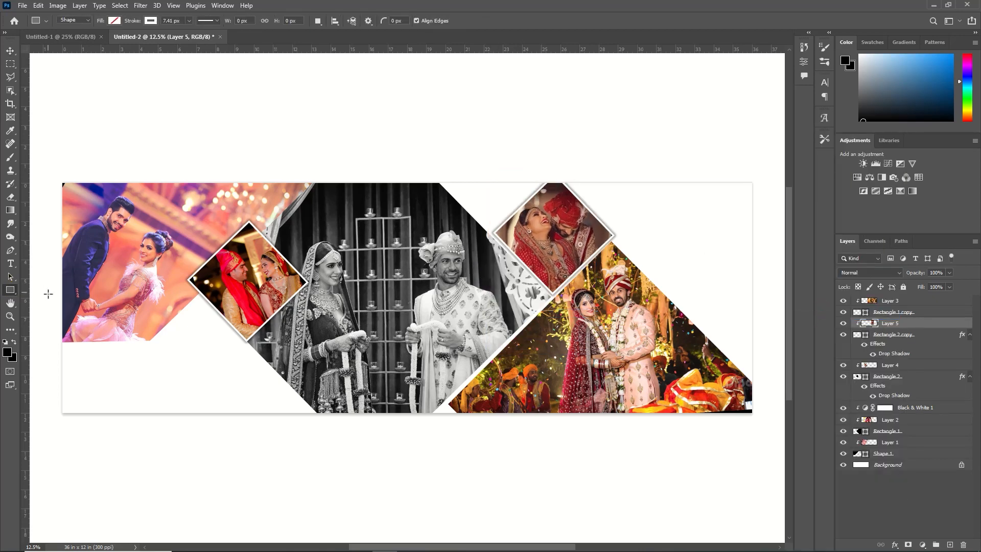
pyautogui.click(9, 287)
pyautogui.moveTo(206, 316); pyautogui.dragTo(256, 352)
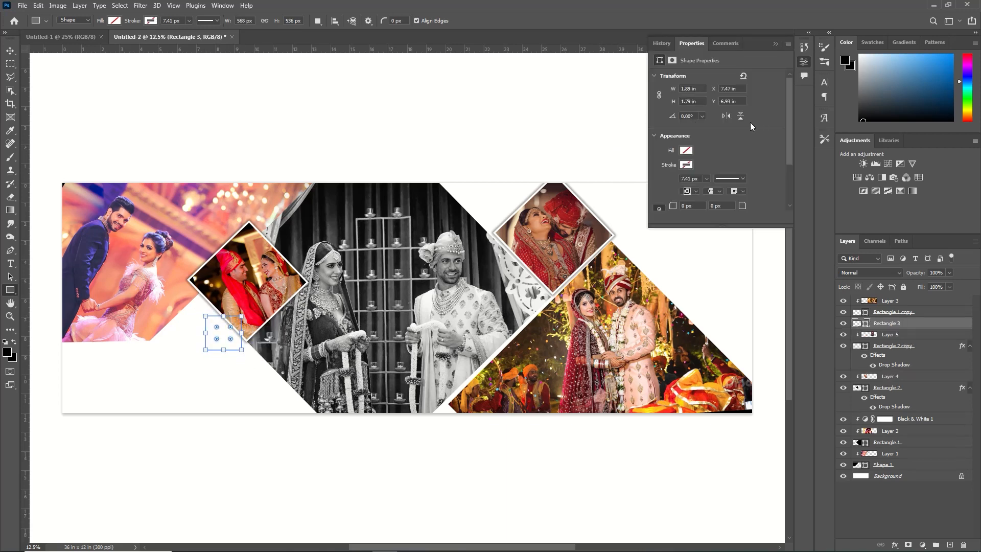
pyautogui.click(686, 150)
pyautogui.click(674, 206)
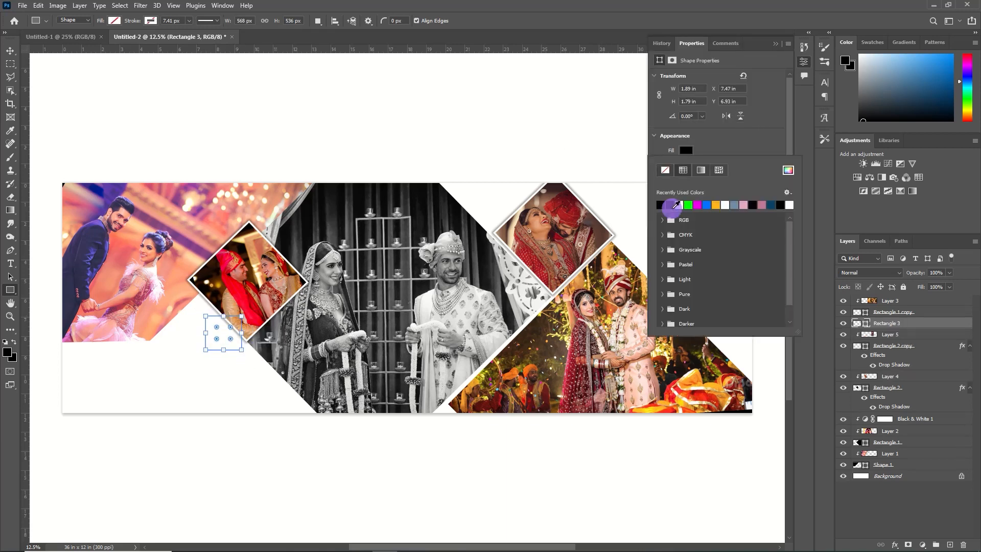
pyautogui.click(788, 170)
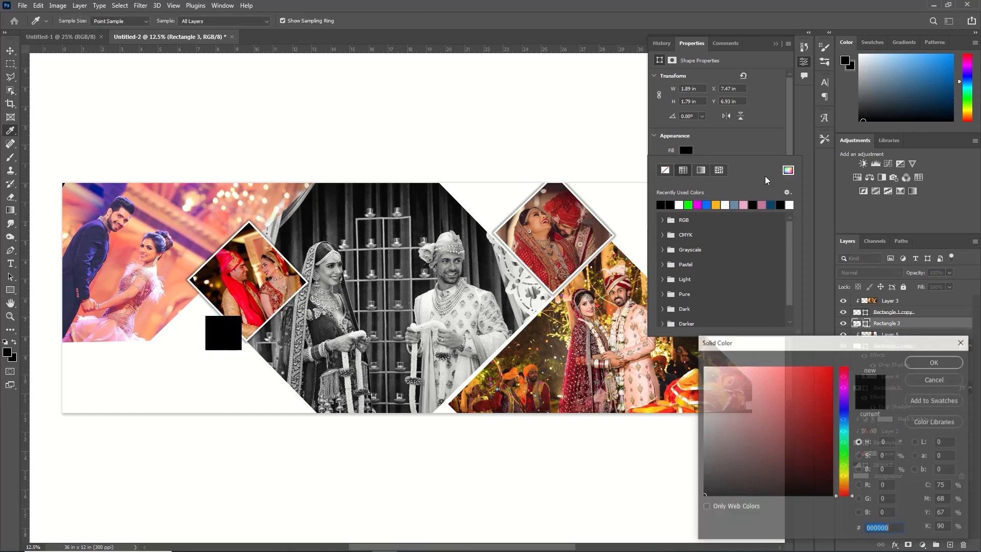
pyautogui.click(678, 382)
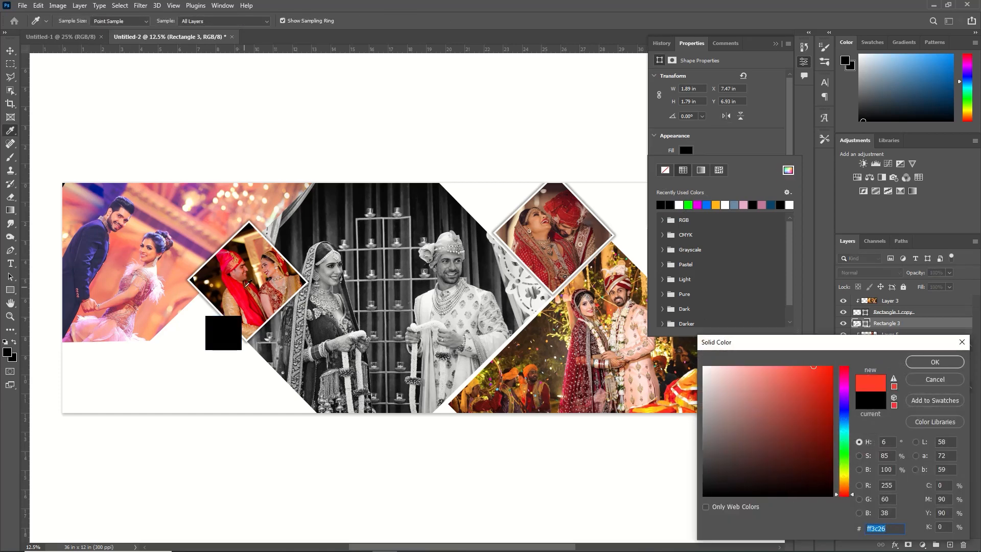
pyautogui.click(238, 292)
pyautogui.click(925, 363)
# Rotate the red square into a diamond and shift it left beneath the left small photo diamond.
pyautogui.hotkey('ctrl', 't')
pyautogui.moveTo(249, 309); pyautogui.dragTo(280, 340)
pyautogui.click(499, 20)
pyautogui.press('v')
pyautogui.hotkey('shift', 'Left')
pyautogui.hotkey('shift', 'Left')
pyautogui.hotkey('shift', 'Left')
pyautogui.hotkey('shift', 'Left')
pyautogui.hotkey('shift', 'Left')
# Move the red diamond's layer directly above the Background and nudge it against the left small diamond's lower-left edge.
pyautogui.moveTo(888, 324); pyautogui.dragTo(895, 457)
pyautogui.hotkey('shift', 'Right')
pyautogui.hotkey('shift', 'Right')
pyautogui.hotkey('shift', 'Right')
pyautogui.hotkey('shift', 'Up')
pyautogui.hotkey('shift', 'Up')
pyautogui.hotkey('shift', 'Up')
pyautogui.hotkey('shift', 'Up')
pyautogui.hotkey('shift', 'Left')
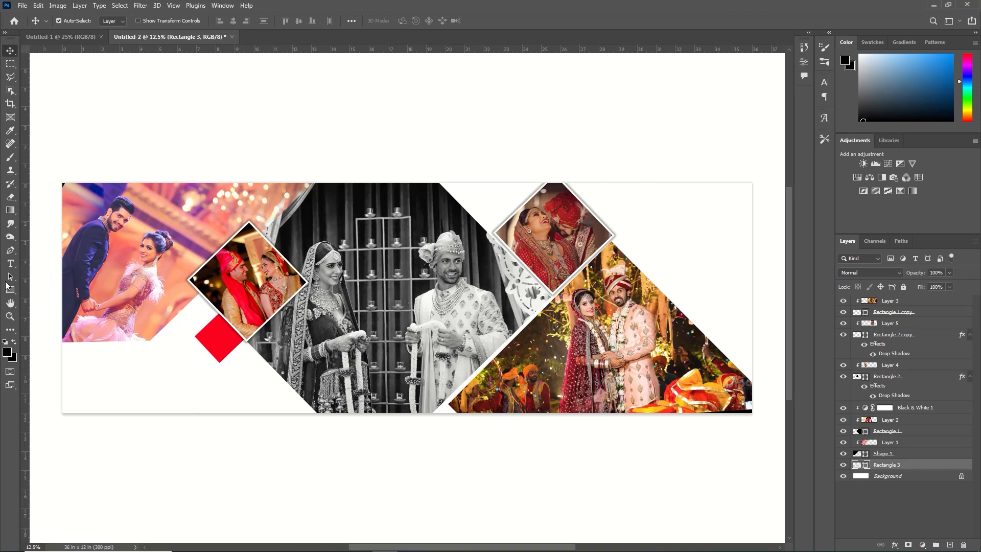
# Draw a diagonal line with the Pen tool from the left small diamond down past the left photo's slanted edge, with no fill and a 48.35 px red stroke.
pyautogui.moveTo(11, 249); pyautogui.dragTo(56, 252)
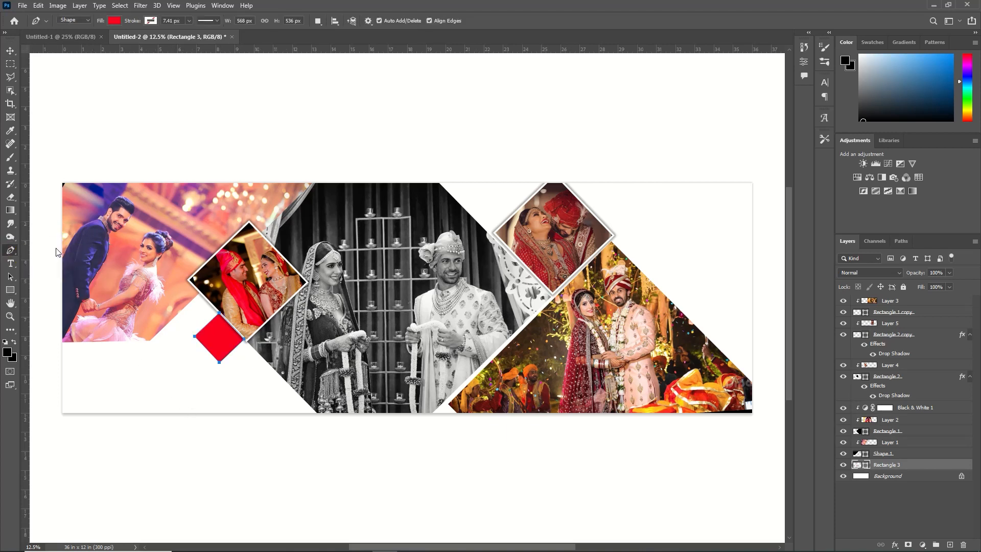
pyautogui.click(199, 296)
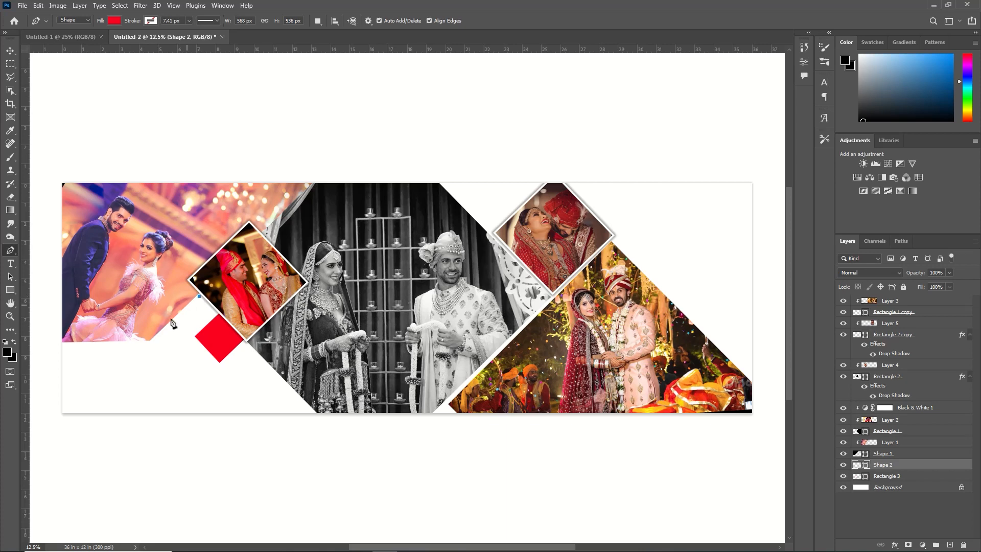
pyautogui.click(112, 385)
pyautogui.click(116, 24)
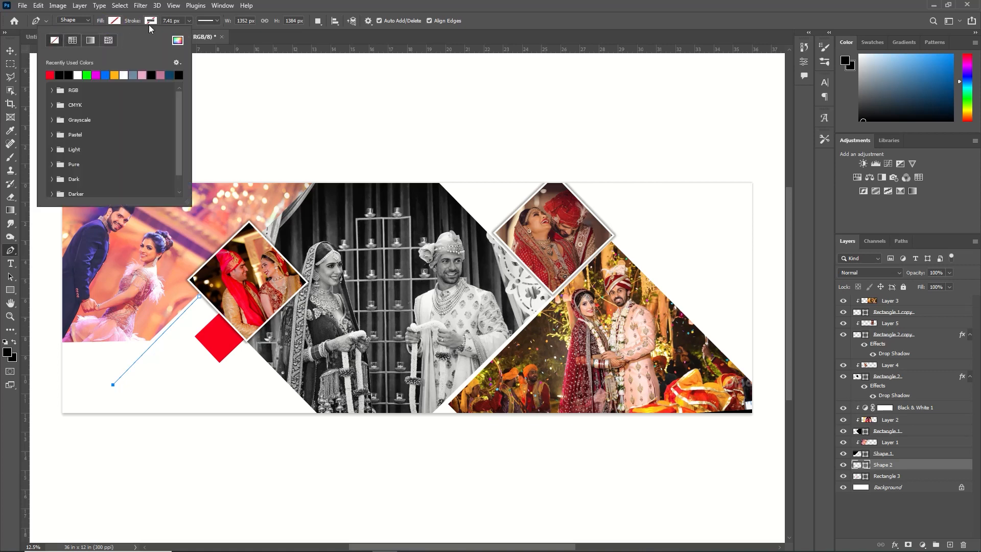
pyautogui.click(149, 26)
pyautogui.click(87, 74)
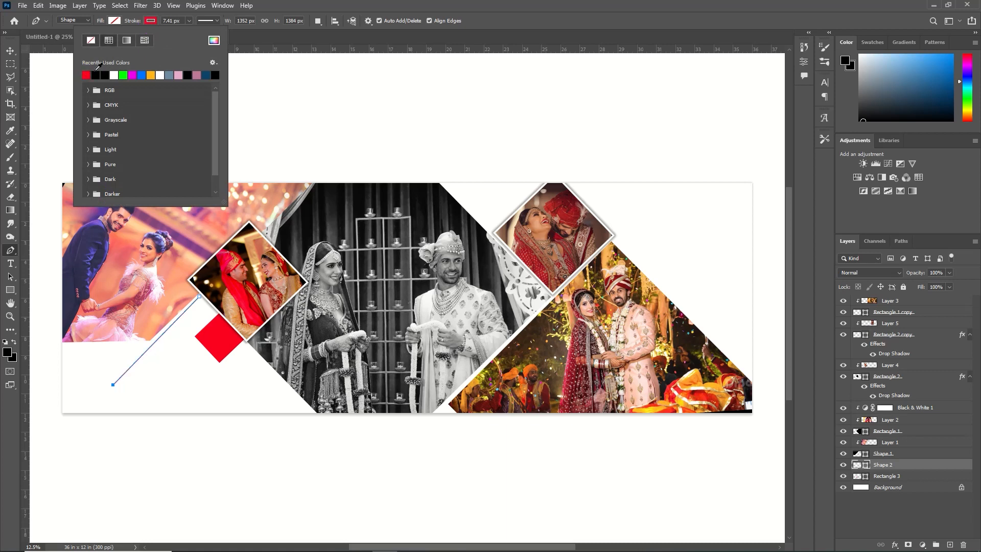
pyautogui.click(189, 22)
pyautogui.moveTo(190, 33); pyautogui.dragTo(197, 35)
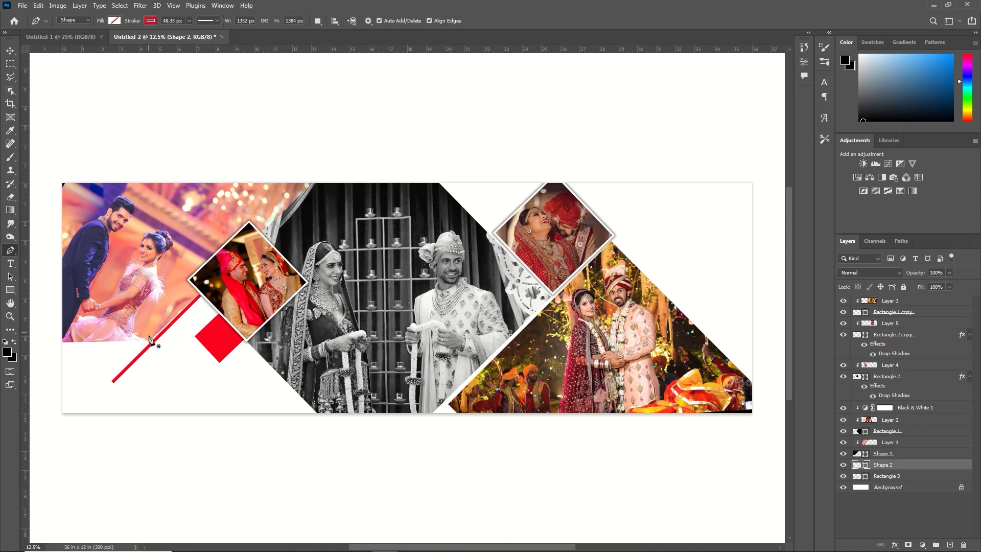
# Change the diagonal line's stroke color to green 1f9e1f.
pyautogui.click(149, 22)
pyautogui.click(122, 76)
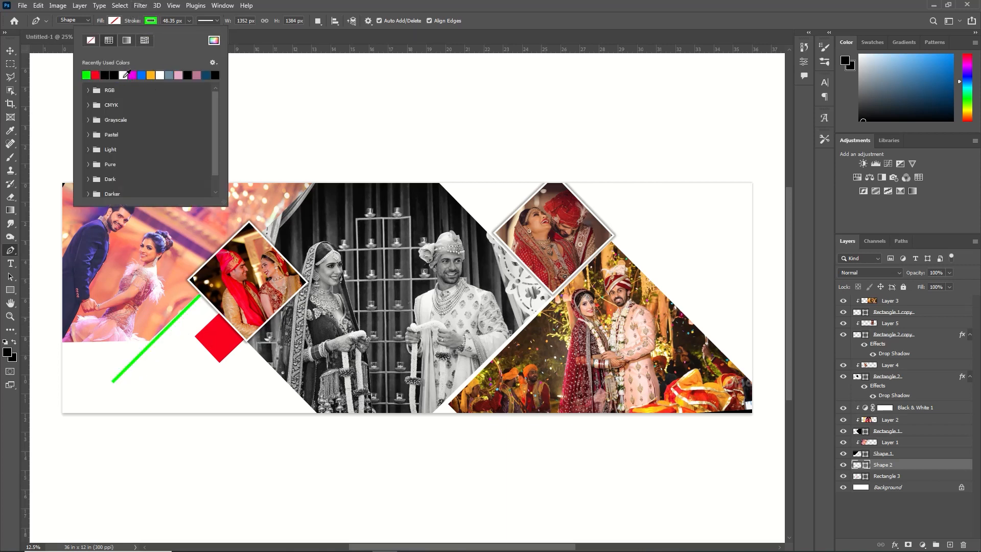
pyautogui.click(215, 40)
pyautogui.click(801, 440)
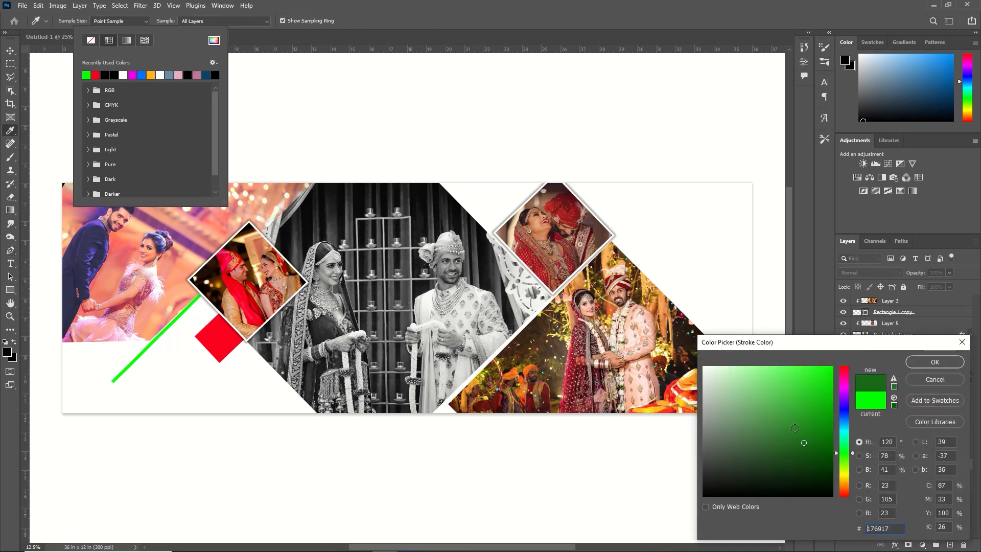
pyautogui.click(807, 416)
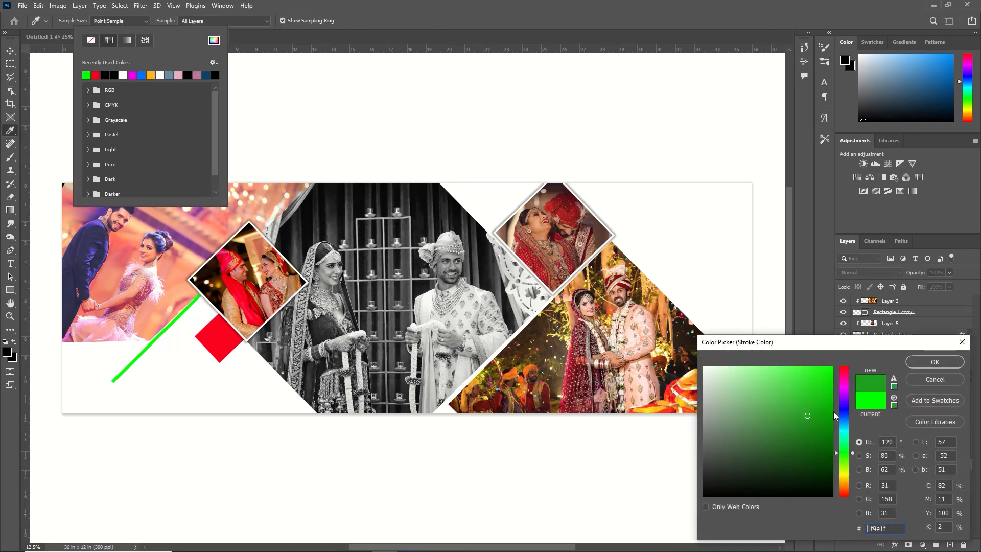
pyautogui.click(934, 362)
pyautogui.press('Return')
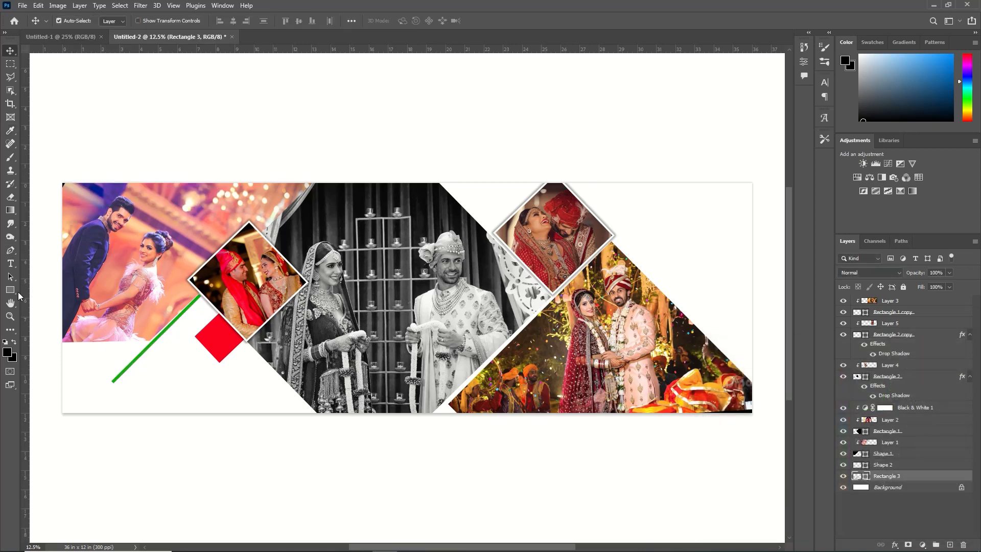
# Change the red diamond's fill to a darker crimson red.
pyautogui.click(115, 21)
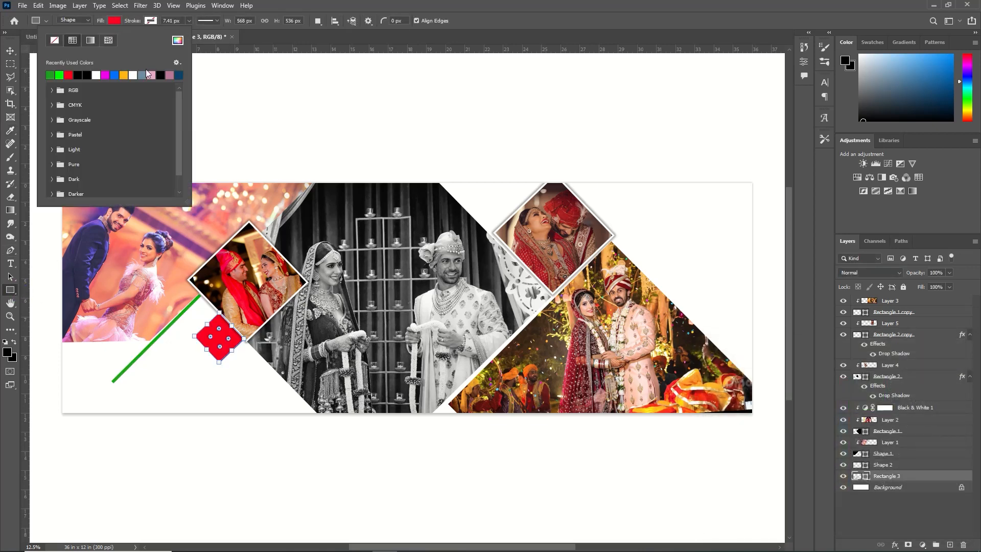
pyautogui.click(177, 41)
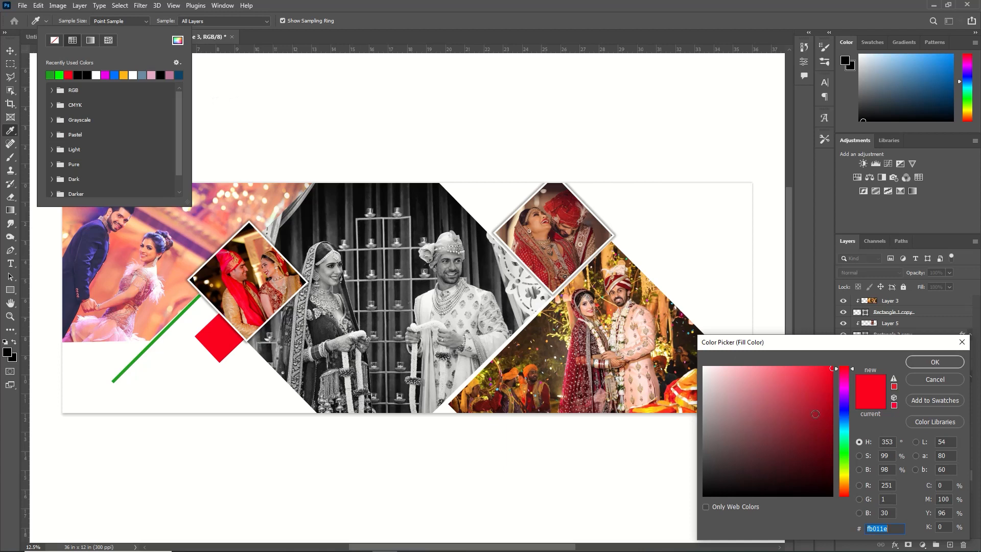
pyautogui.click(813, 423)
pyautogui.click(816, 402)
pyautogui.click(823, 394)
pyautogui.click(921, 367)
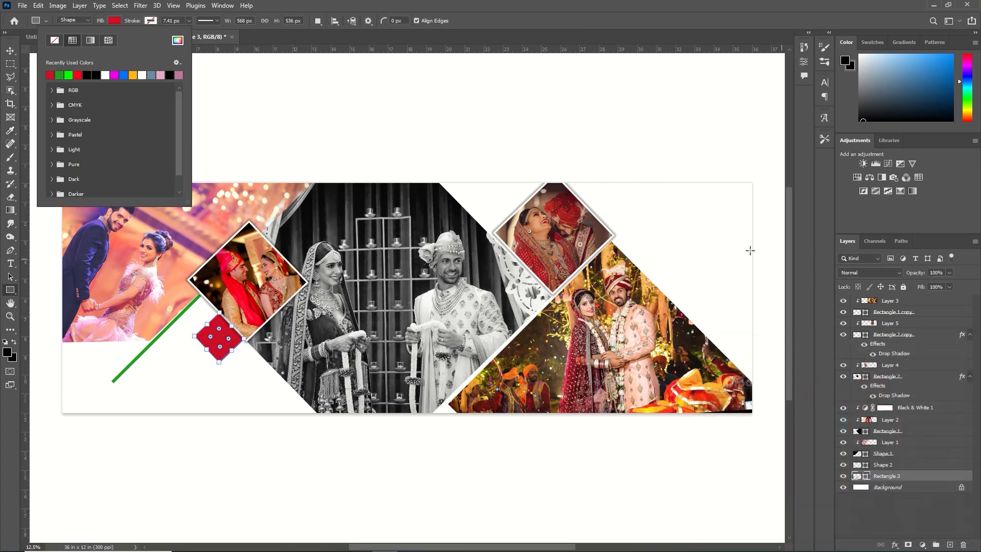
pyautogui.press('Escape')
# Duplicate the crimson diamond and place the copy beside the right small photo diamond, along the right photo's upper slanted edge.
pyautogui.hotkey('ctrl', 'j')
pyautogui.moveTo(212, 339); pyautogui.dragTo(608, 212)
pyautogui.hotkey('shift', 'Up')
pyautogui.hotkey('shift', 'Up')
pyautogui.hotkey('shift', 'Up')
pyautogui.hotkey('shift', 'Up')
pyautogui.hotkey('shift', 'Up')
pyautogui.hotkey('shift', 'Up')
pyautogui.hotkey('shift', 'Up')
pyautogui.hotkey('shift', 'Up')
pyautogui.hotkey('shift', 'Up')
pyautogui.hotkey('shift', 'Left')
pyautogui.hotkey('shift', 'Left')
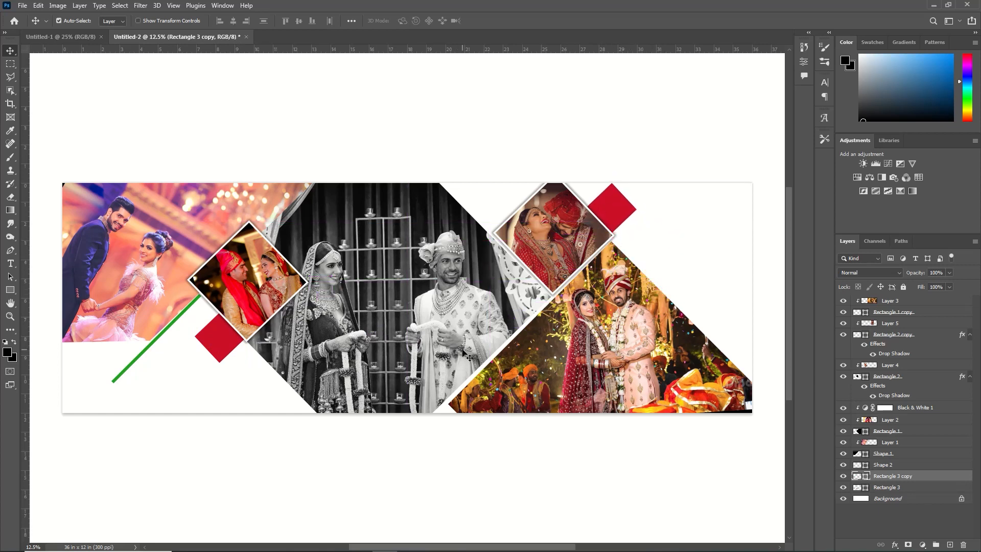
pyautogui.moveTo(608, 220); pyautogui.dragTo(633, 255)
# Add a drop shadow to the right photo's frame layer, Rectangle 1 copy.
pyautogui.doubleClick(915, 301)
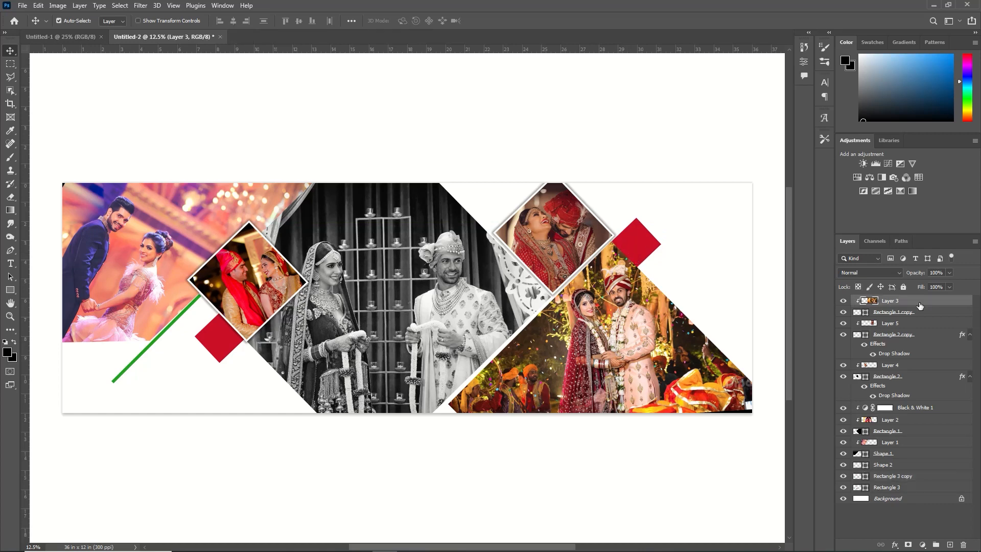
pyautogui.click(969, 86)
pyautogui.click(950, 310)
pyautogui.doubleClick(951, 310)
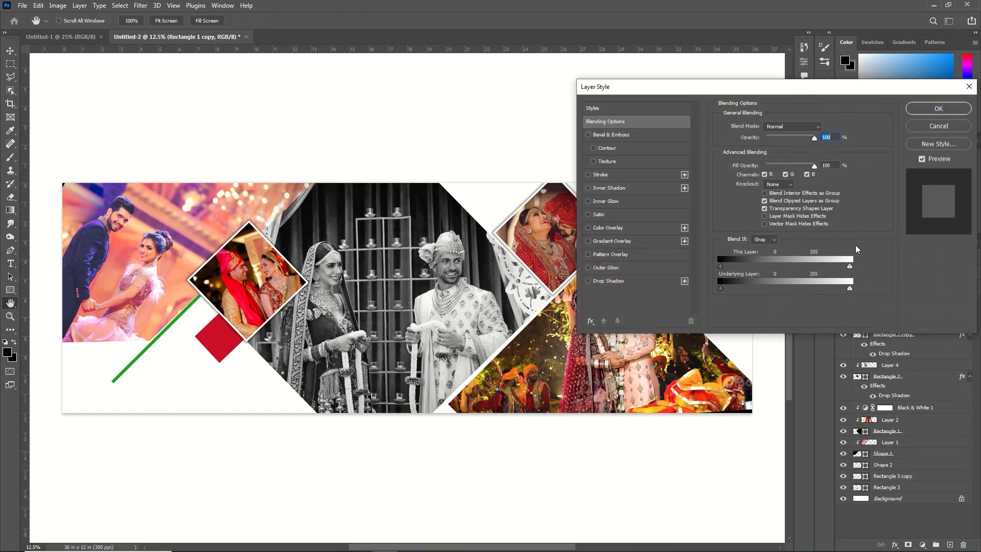
pyautogui.moveTo(835, 84); pyautogui.dragTo(382, 123)
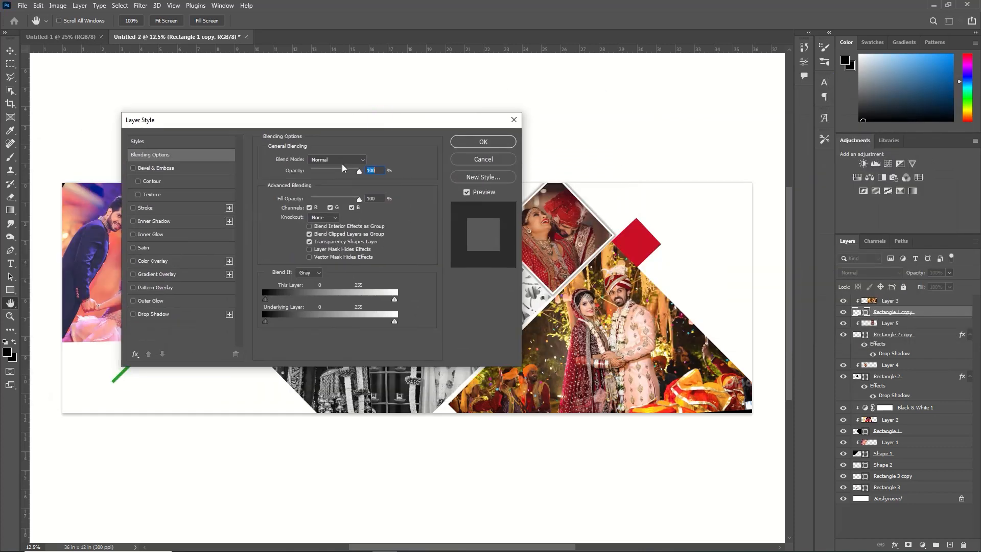
pyautogui.click(215, 316)
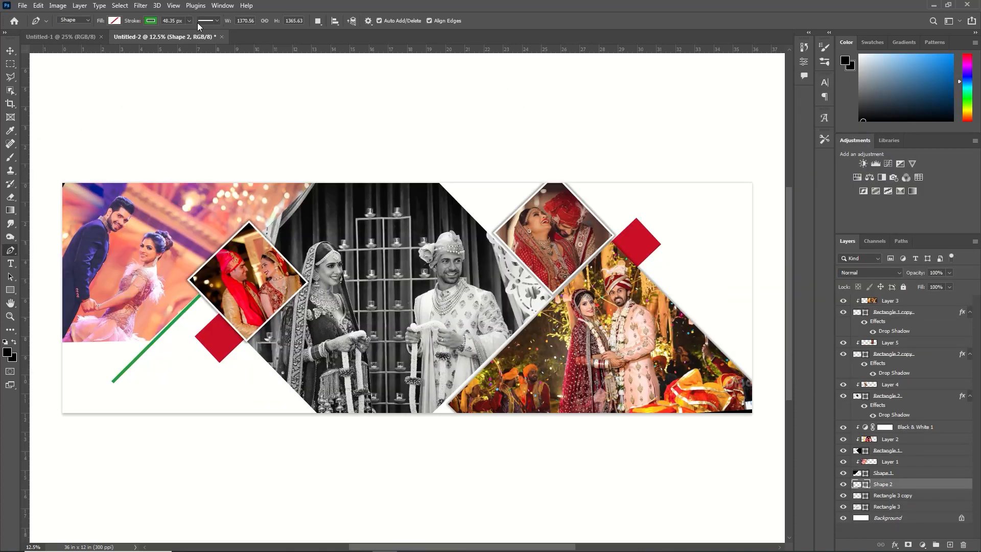
# Set the green line's stroke to 34.70 px and place a duplicate along the right small diamond's lower-right edge, in front of all layers.
pyautogui.click(190, 22)
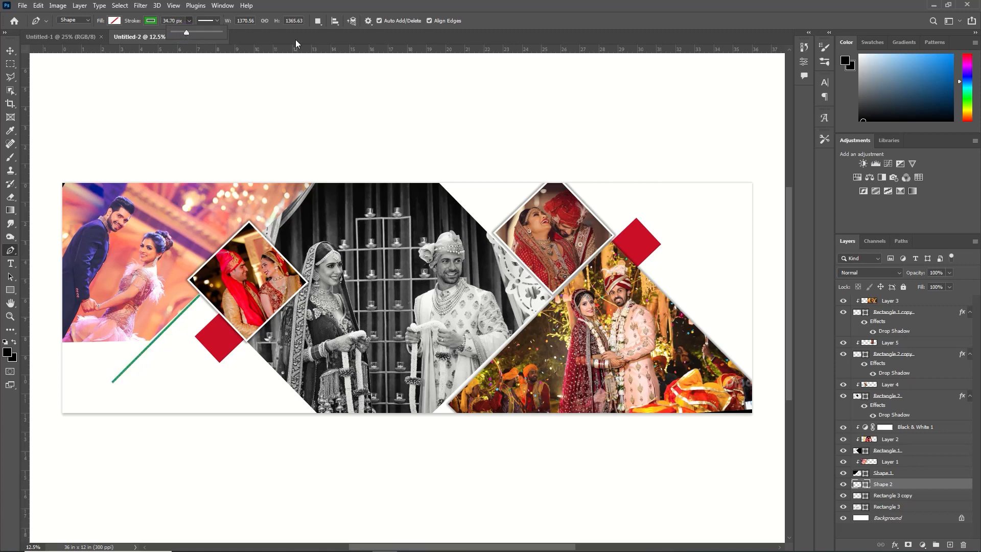
pyautogui.press('Return')
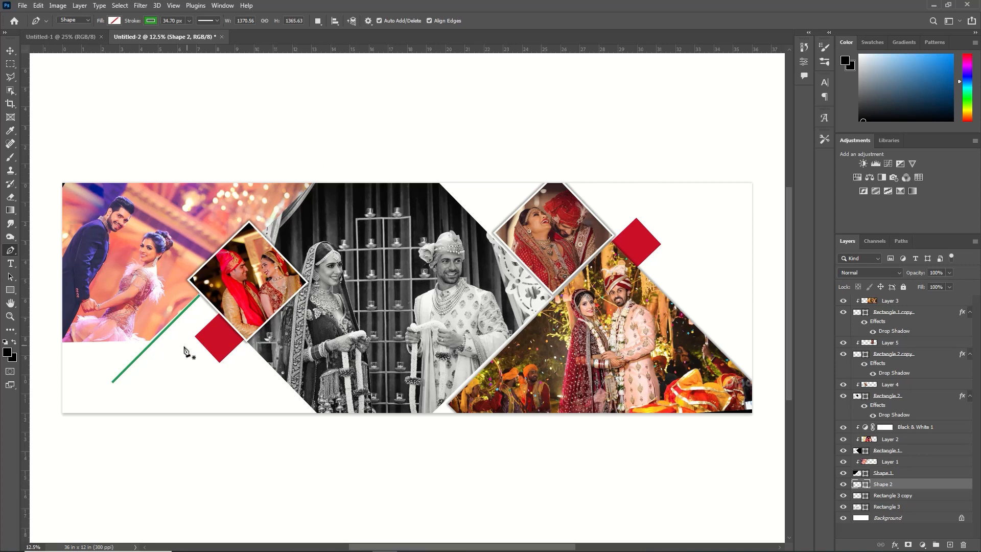
pyautogui.hotkey('ctrl', 'j')
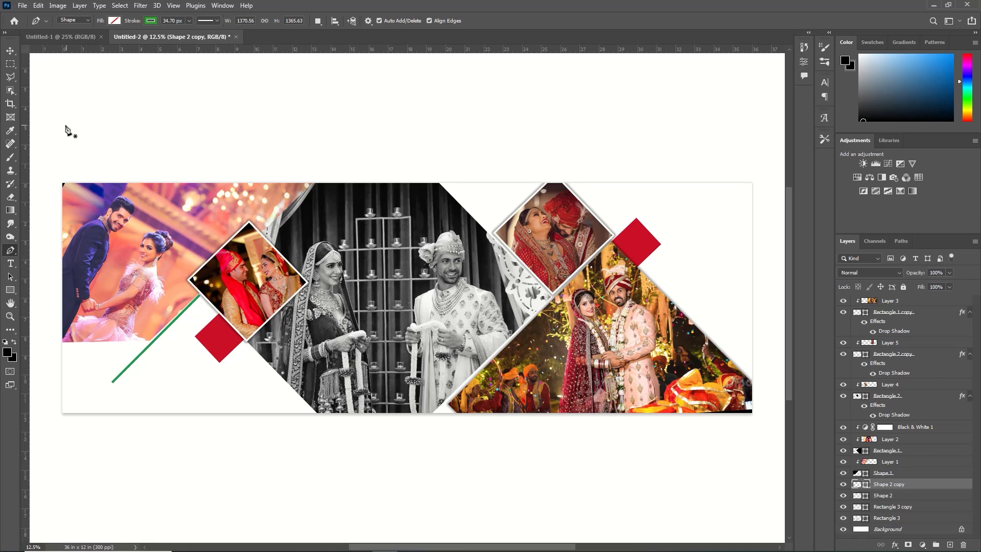
pyautogui.press('v')
pyautogui.moveTo(133, 361); pyautogui.dragTo(623, 230)
pyautogui.hotkey('ctrl', 'shift', ']')
# Draw a closed triangle with the Pen tool in the upper gap between the middle photo and the right small diamond.
pyautogui.click(13, 250)
pyautogui.click(49, 250)
pyautogui.click(436, 175)
pyautogui.click(488, 226)
pyautogui.click(546, 172)
pyautogui.click(436, 176)
# Fill the triangle with the muted red c0656f and slightly adjust its size to fit the gap.
pyautogui.click(151, 20)
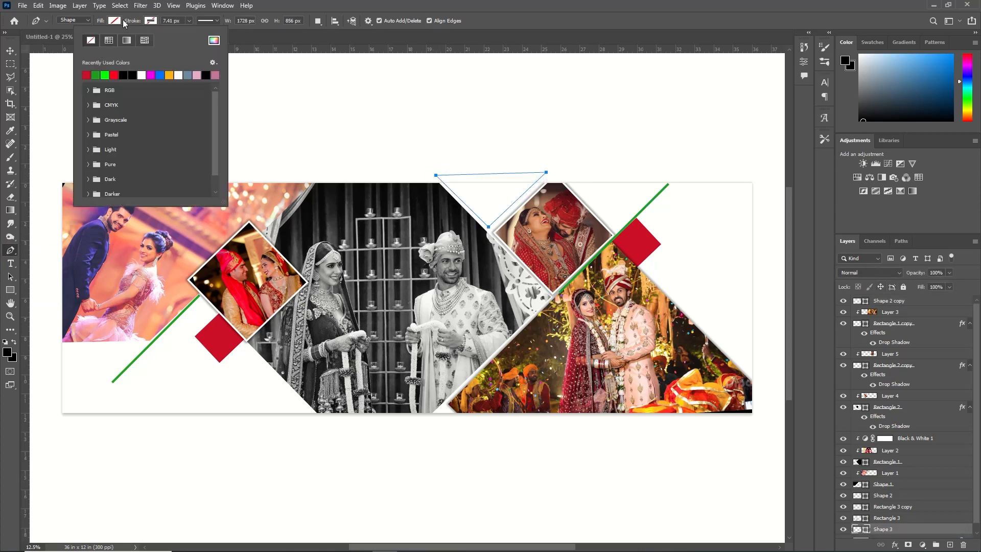
pyautogui.click(117, 21)
pyautogui.click(52, 75)
pyautogui.click(177, 40)
pyautogui.click(764, 398)
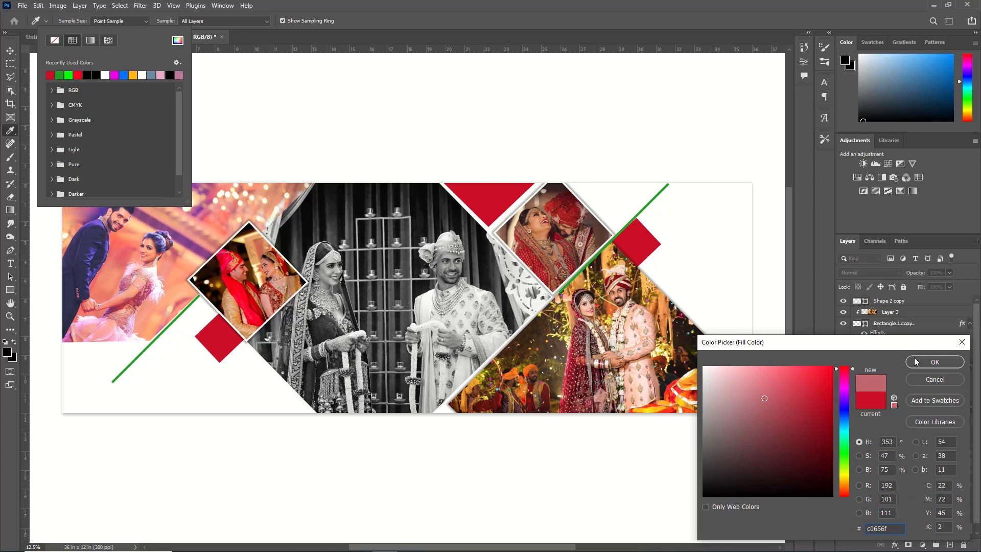
pyautogui.click(919, 362)
pyautogui.click(116, 21)
pyautogui.press('Return')
pyautogui.hotkey('ctrl', 't')
pyautogui.moveTo(546, 225); pyautogui.dragTo(547, 228)
pyautogui.press('Return')
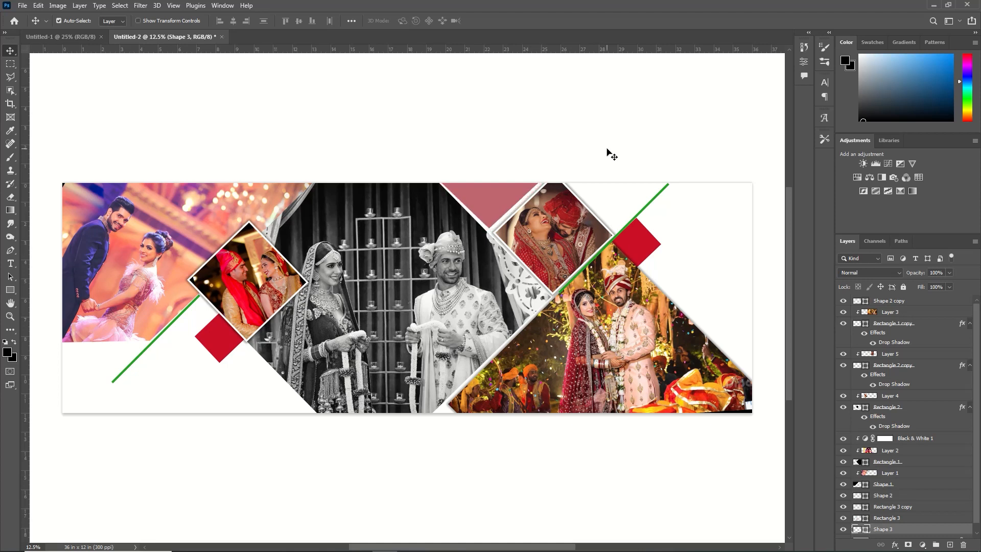
# Duplicate the right crimson diamond, scale the copy to 36.94%, place it just below the original and set its opacity to 63%.
pyautogui.keyDown('alt'); pyautogui.moveTo(654, 249); pyautogui.dragTo(663, 279); pyautogui.keyUp('alt')
pyautogui.hotkey('ctrl', 't')
pyautogui.moveTo(648, 293); pyautogui.dragTo(650, 273)
pyautogui.click(506, 21)
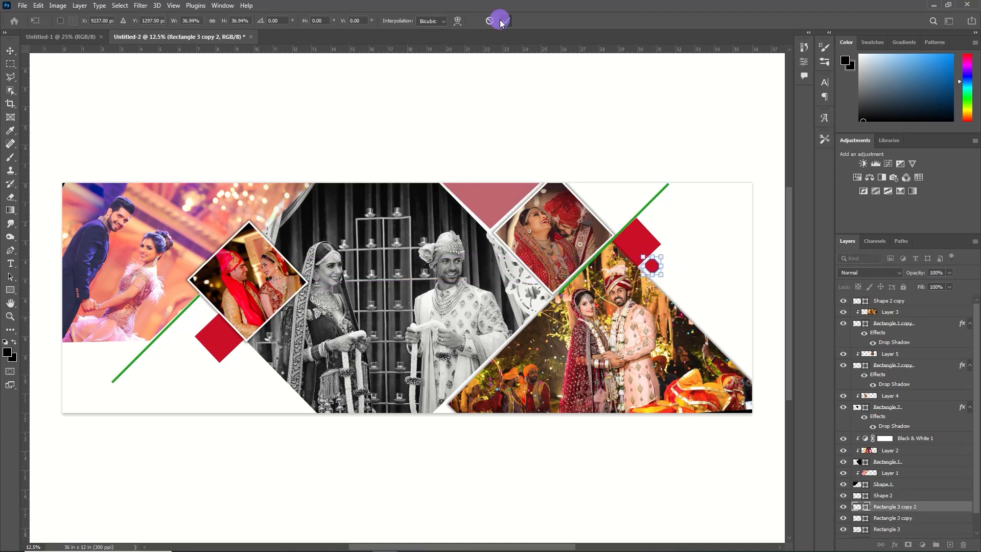
pyautogui.moveTo(911, 272); pyautogui.dragTo(911, 278)
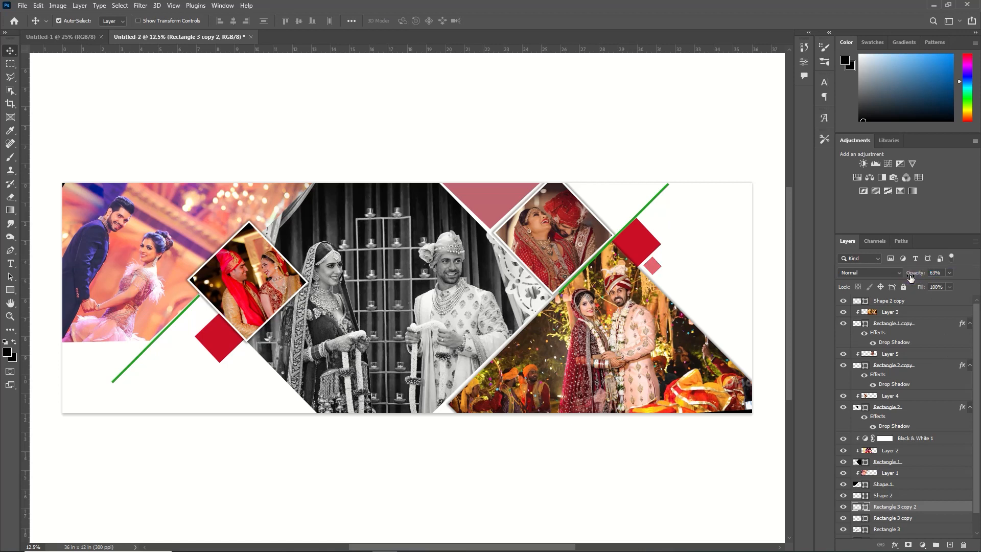
# Draw a straight line with the Pen tool along the middle photo's lower-left edge, above Layer 1, with a thicker slate-blue stroke.
pyautogui.click(889, 472)
pyautogui.click(11, 250)
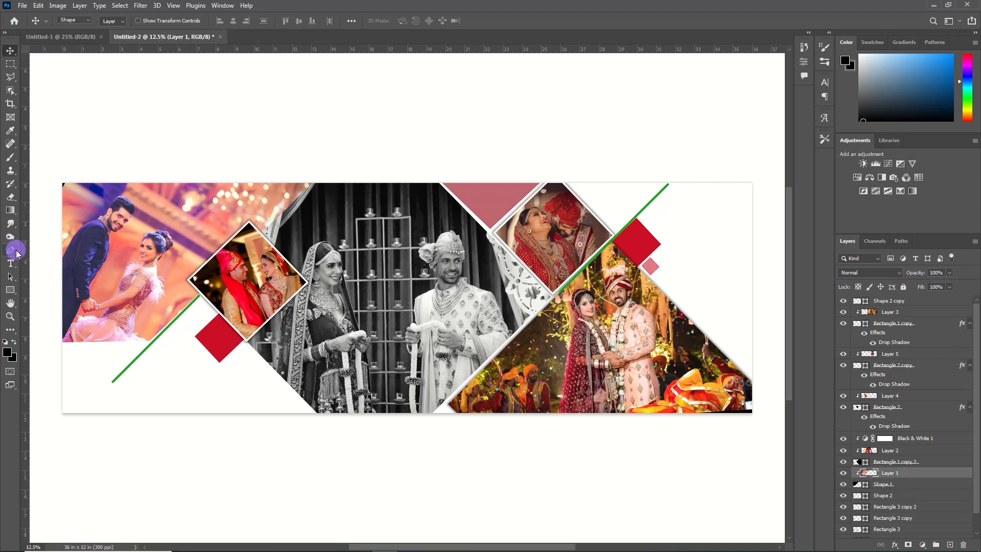
pyautogui.click(241, 343)
pyautogui.click(318, 418)
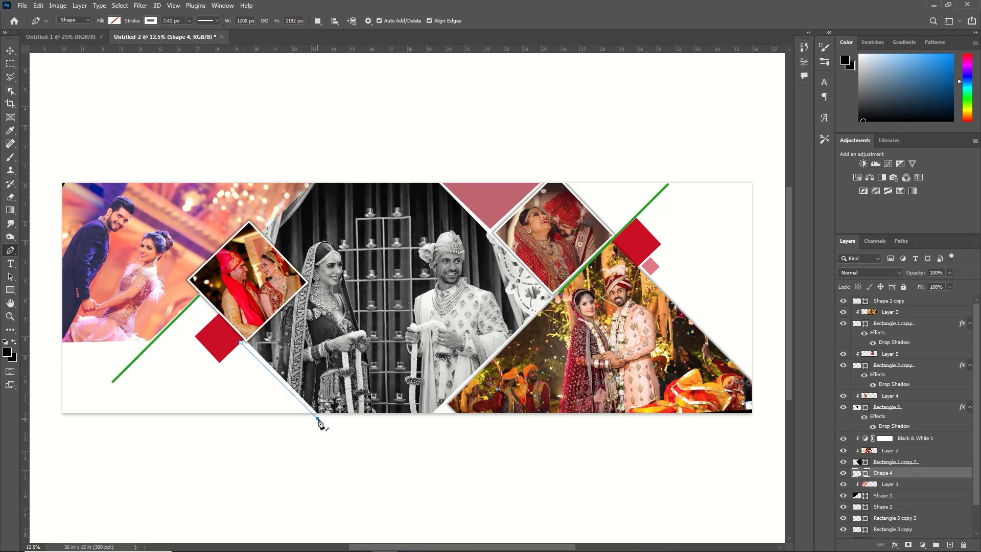
pyautogui.click(150, 20)
pyautogui.click(188, 21)
pyautogui.moveTo(189, 21); pyautogui.dragTo(196, 33)
pyautogui.press('v')
# Try to fill the Background layer with the pale yellow ebf1a3.
pyautogui.click(235, 382)
pyautogui.hotkey('shift', 'F5')
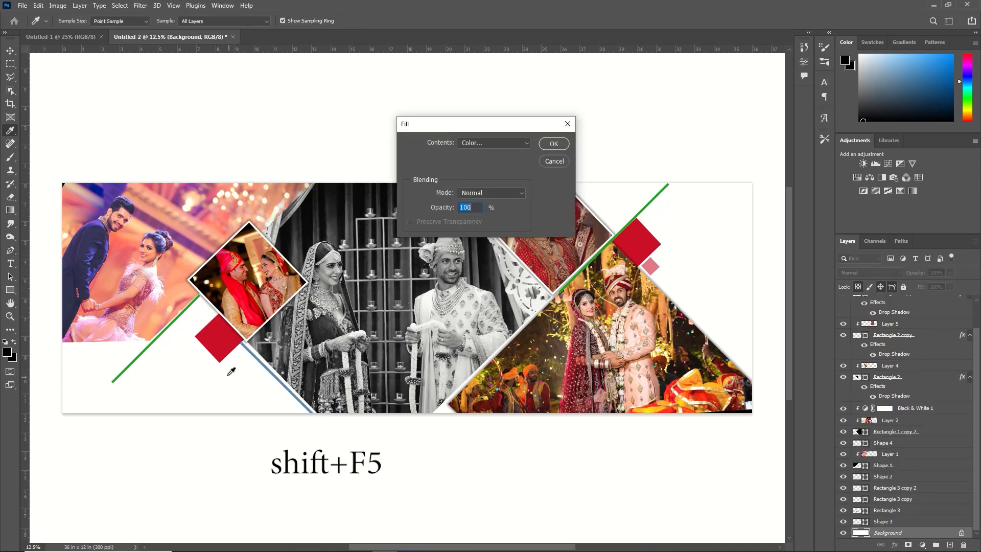
pyautogui.click(507, 145)
pyautogui.click(510, 150)
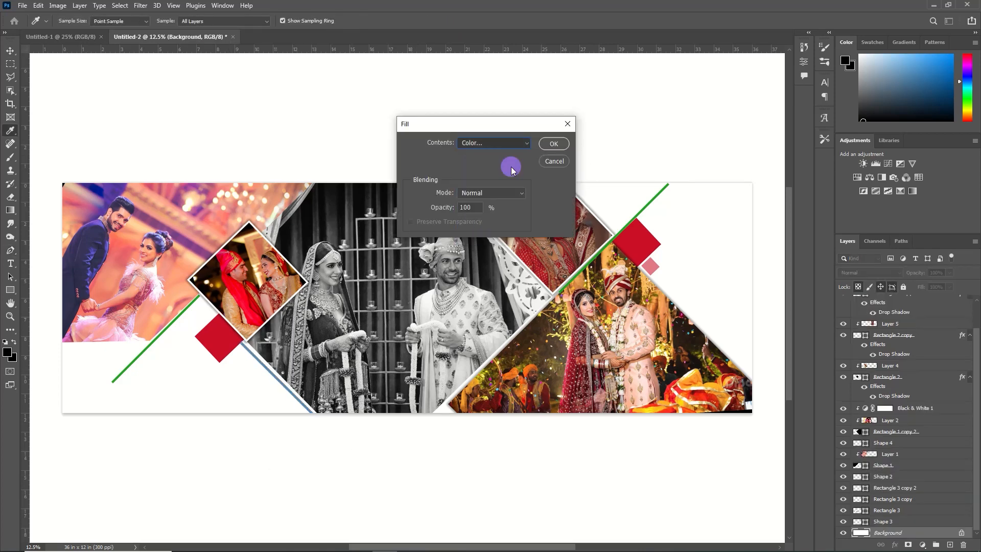
pyautogui.click(744, 374)
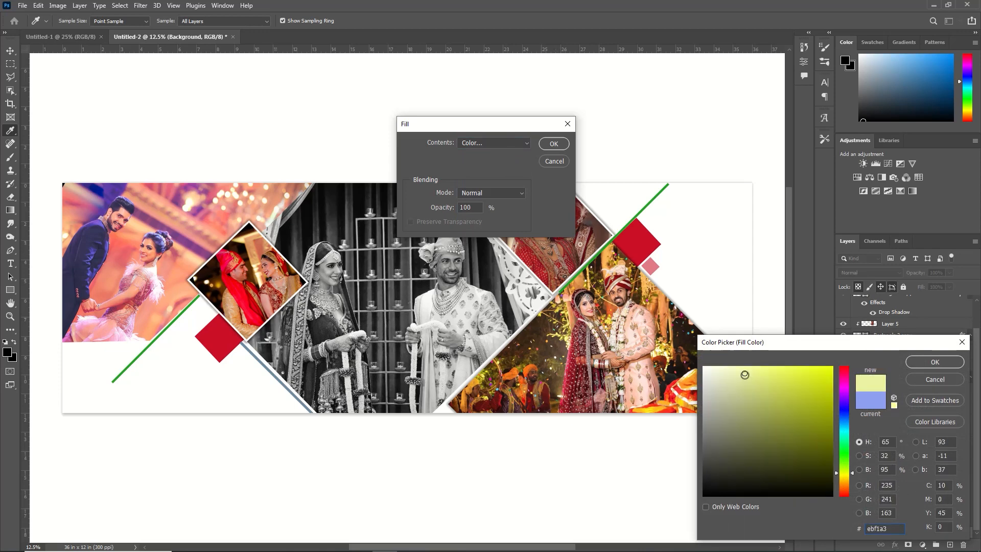
pyautogui.click(931, 362)
pyautogui.click(554, 143)
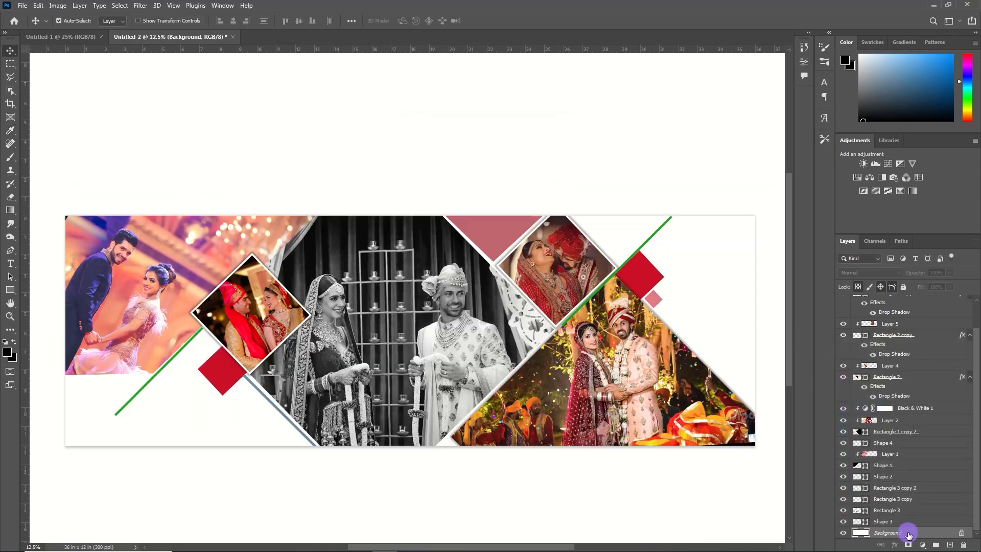
# Duplicate the Background layer and apply a Gradient Overlay with the Green_16 preset to the copy.
pyautogui.hotkey('ctrl', 'j')
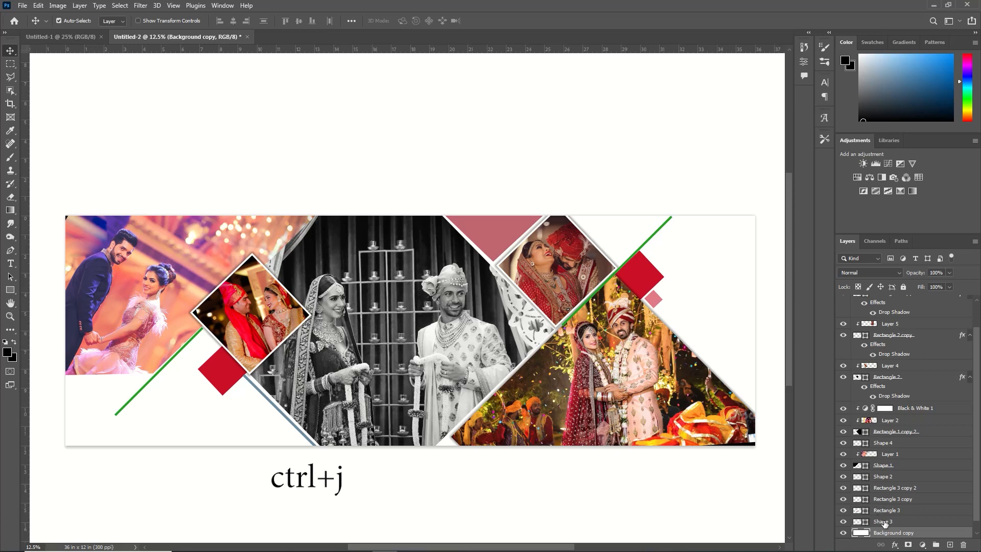
pyautogui.scroll(-1, 923, 506)
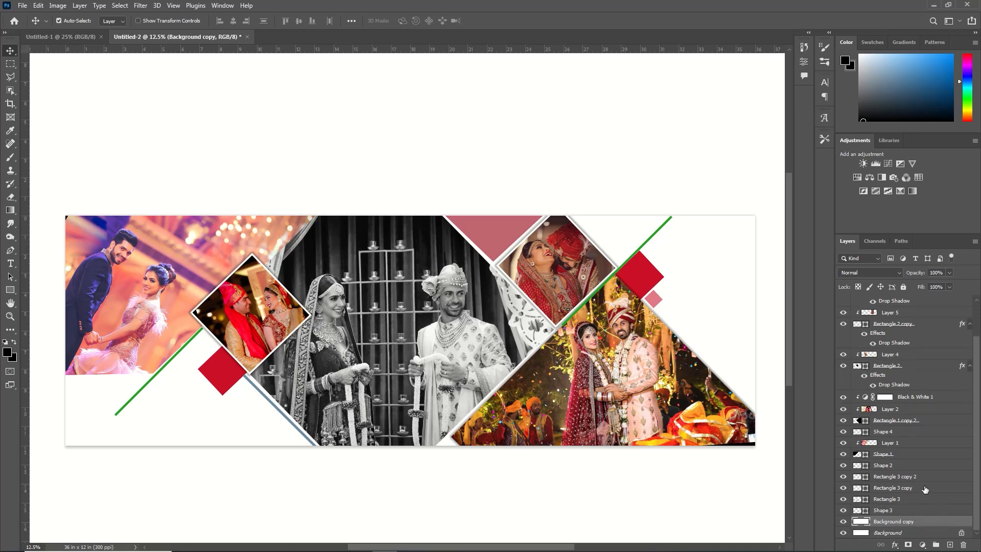
pyautogui.doubleClick(925, 522)
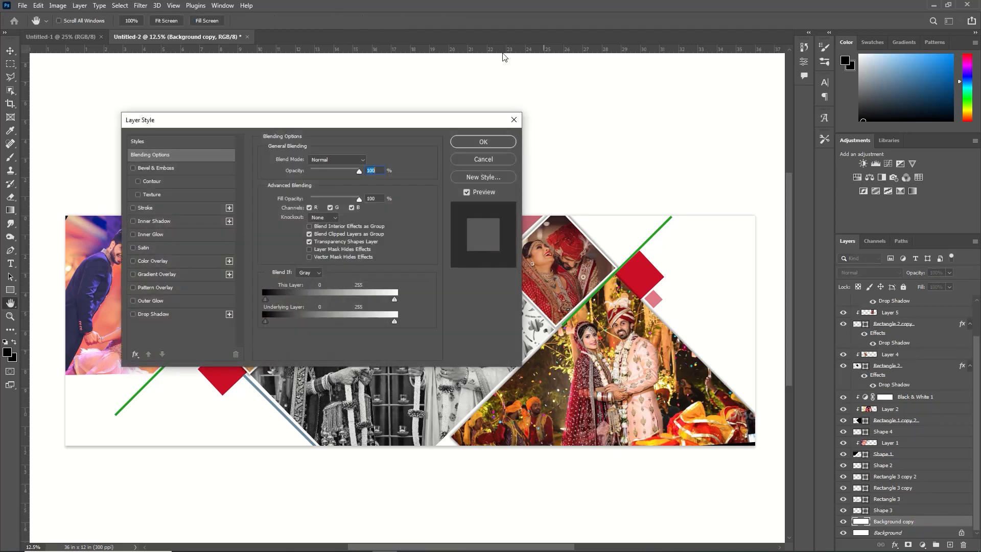
pyautogui.moveTo(403, 129); pyautogui.dragTo(968, 67)
pyautogui.click(735, 212)
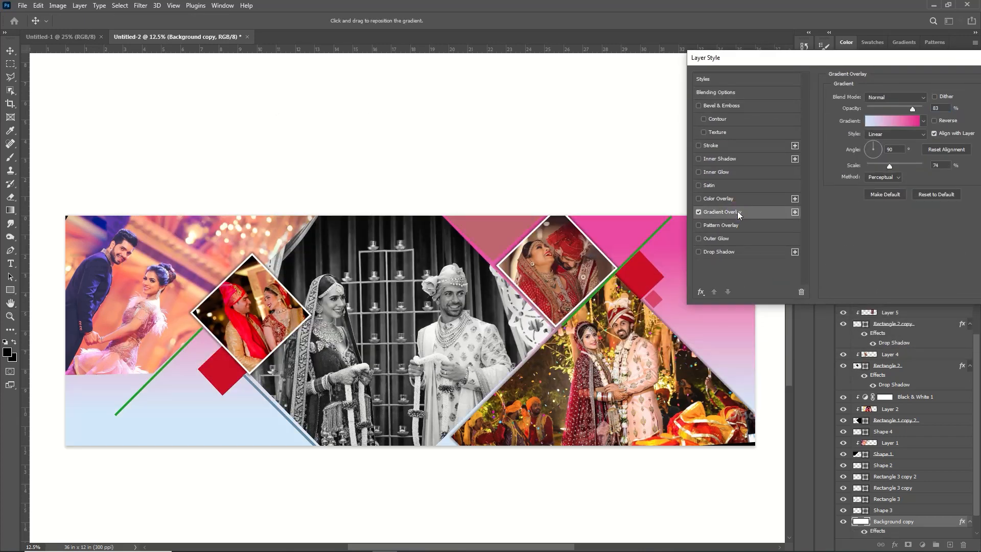
pyautogui.click(893, 124)
pyautogui.click(890, 191)
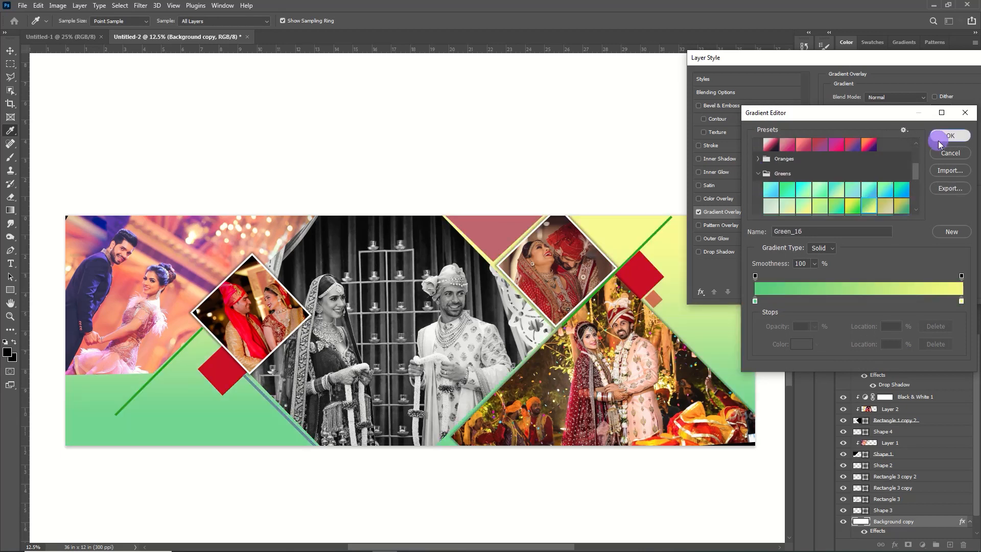
pyautogui.click(950, 135)
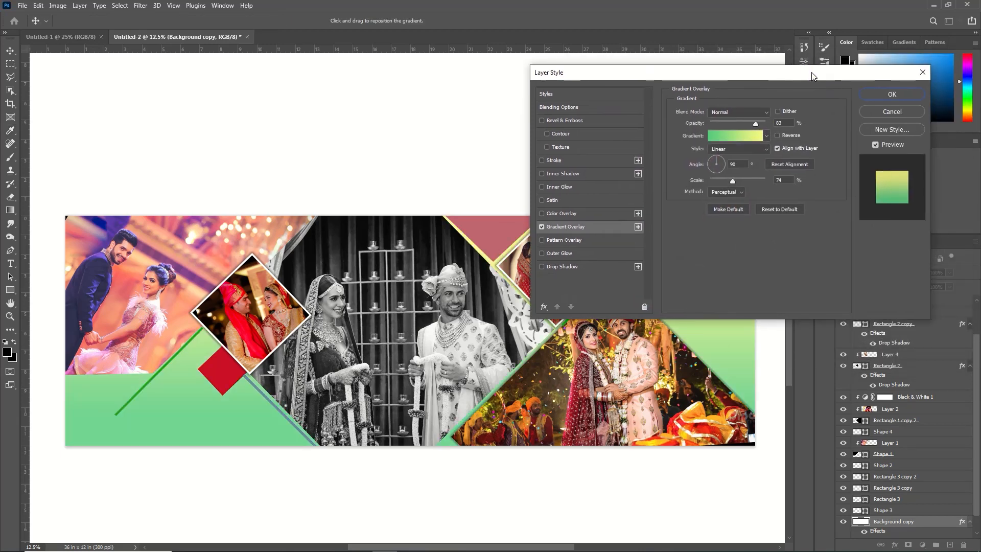
pyautogui.click(893, 94)
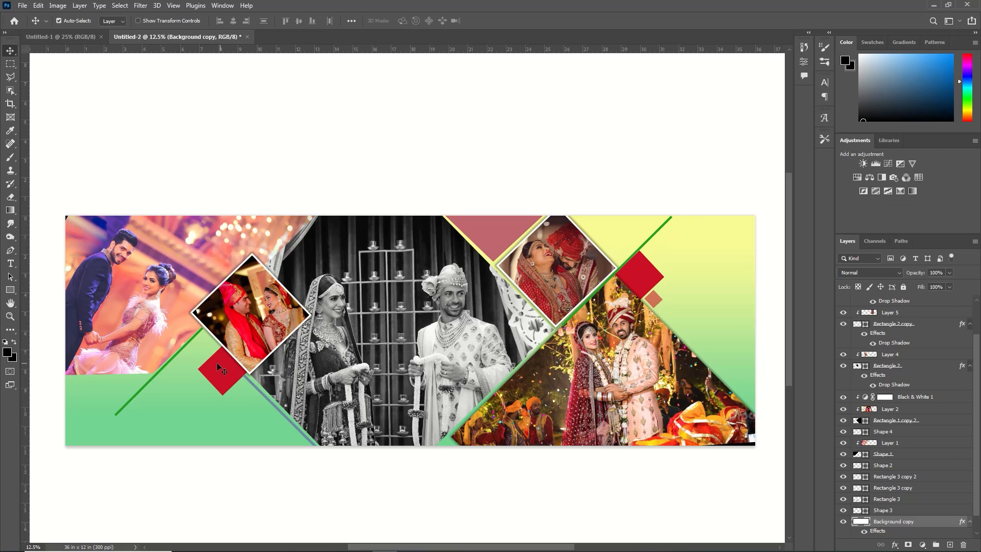
# Change the fill of the crimson diamond beside the left small photo to orange.
pyautogui.click(219, 384)
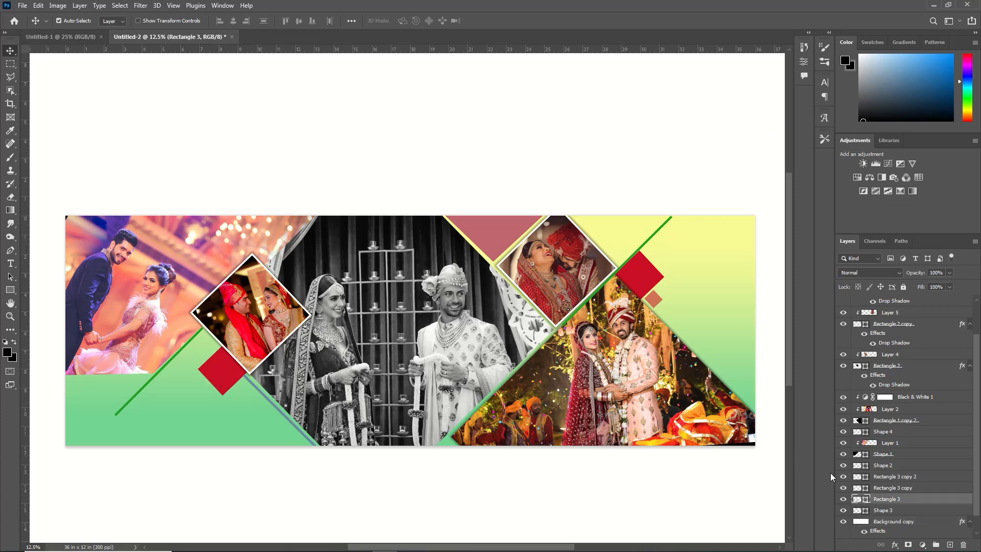
pyautogui.doubleClick(863, 501)
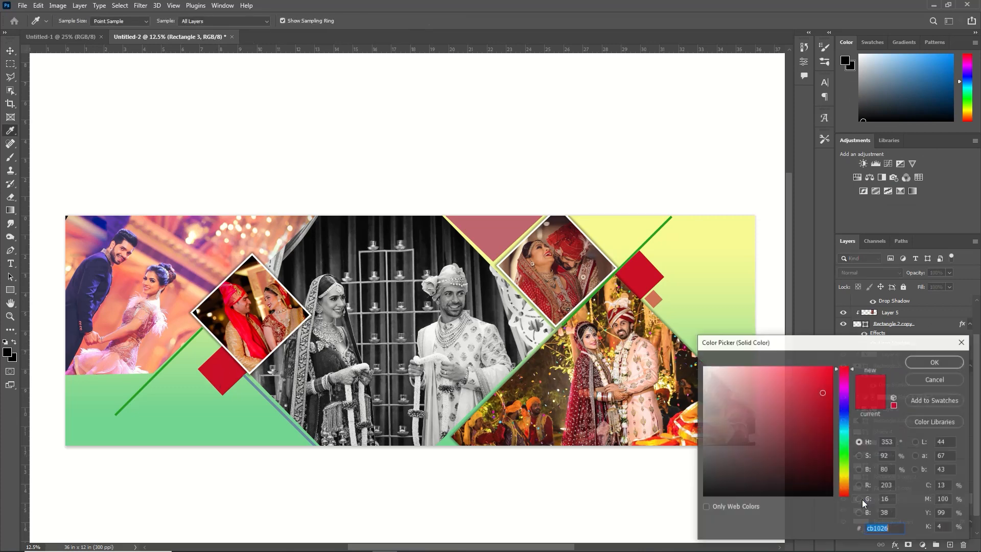
pyautogui.click(805, 392)
pyautogui.click(934, 363)
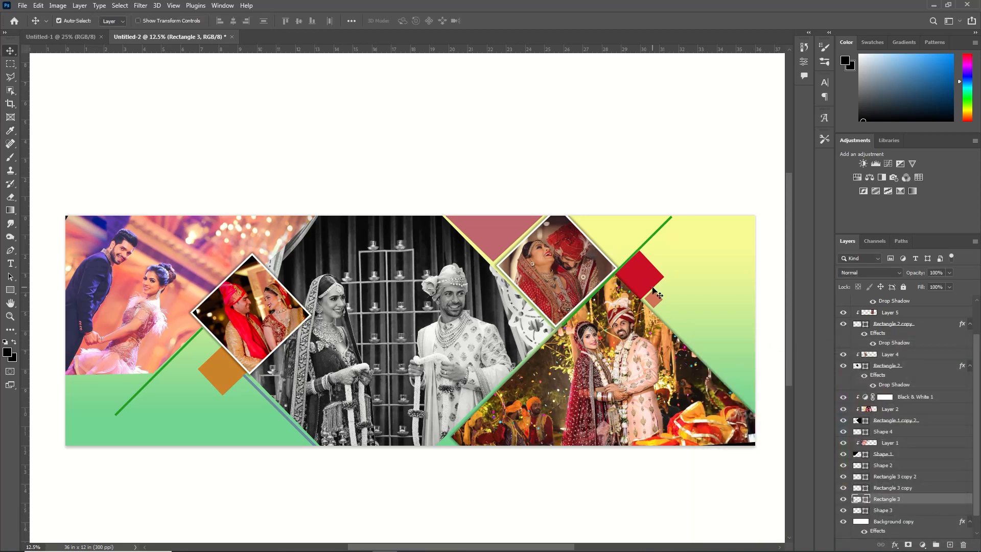
# Recolor the right crimson diamond turquoise and the smaller diamond below it with the turquoise 10c9cb.
pyautogui.click(646, 285)
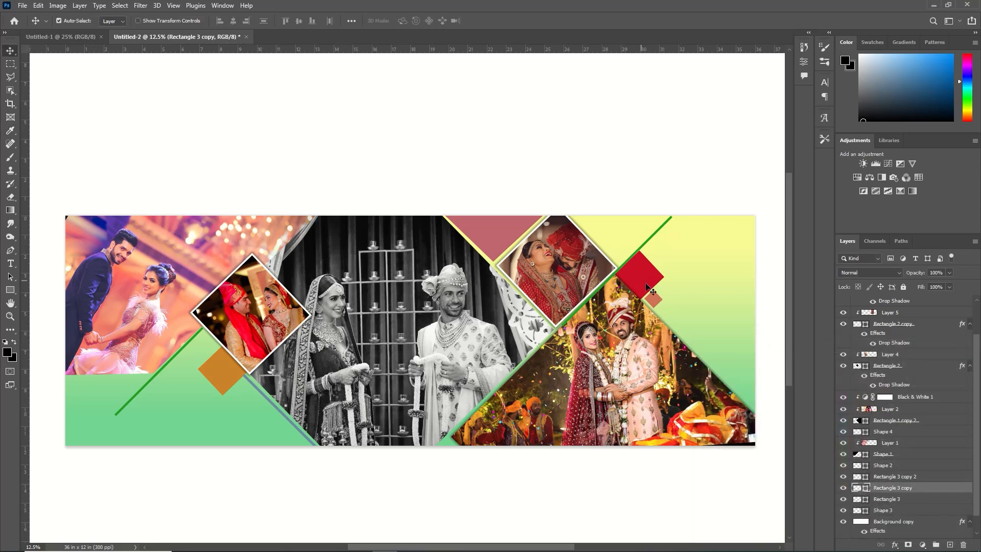
pyautogui.doubleClick(862, 488)
pyautogui.click(846, 426)
pyautogui.click(935, 360)
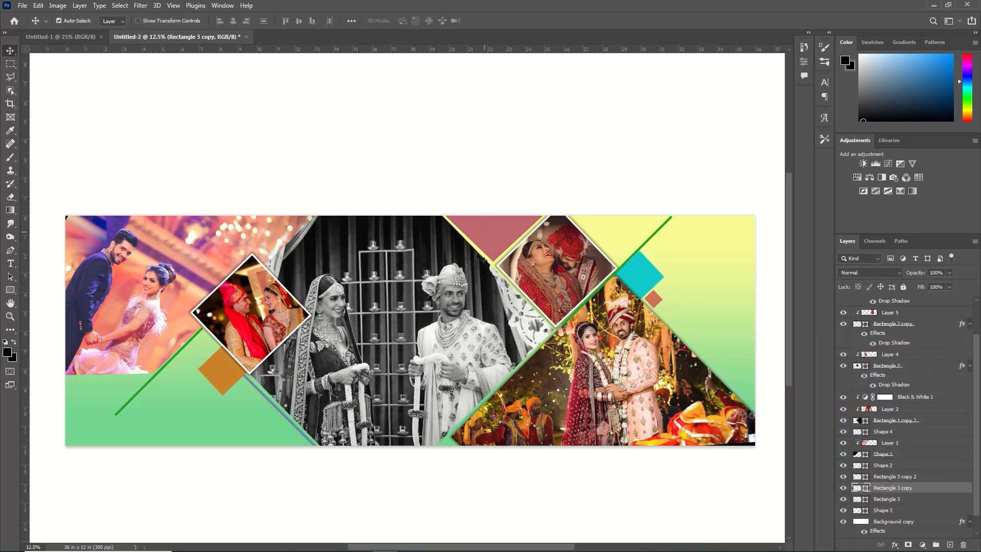
pyautogui.doubleClick(857, 476)
pyautogui.click(846, 427)
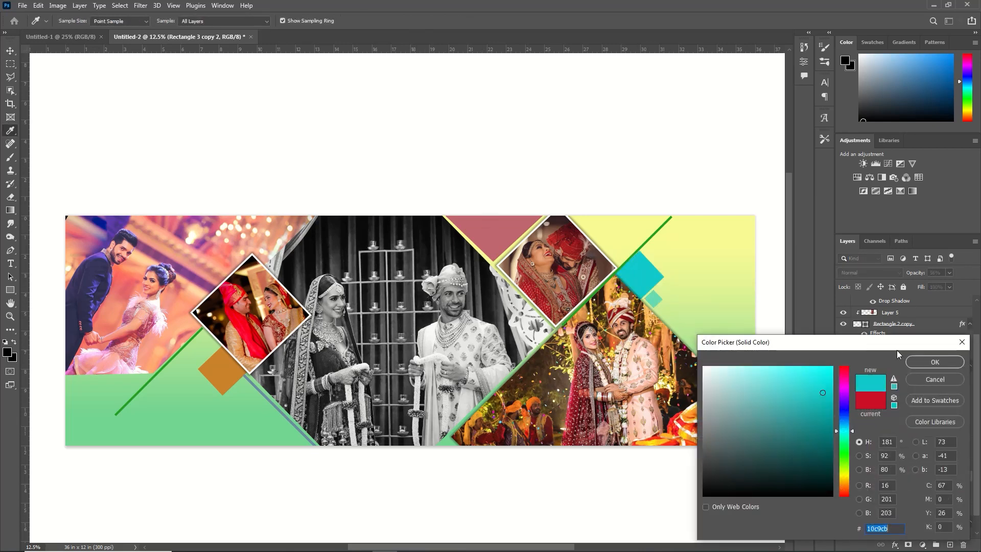
pyautogui.click(935, 362)
# Add a magenta Solid Color fill layer clipped to the left couple photo and set its blend mode to Hue.
pyautogui.click(189, 281)
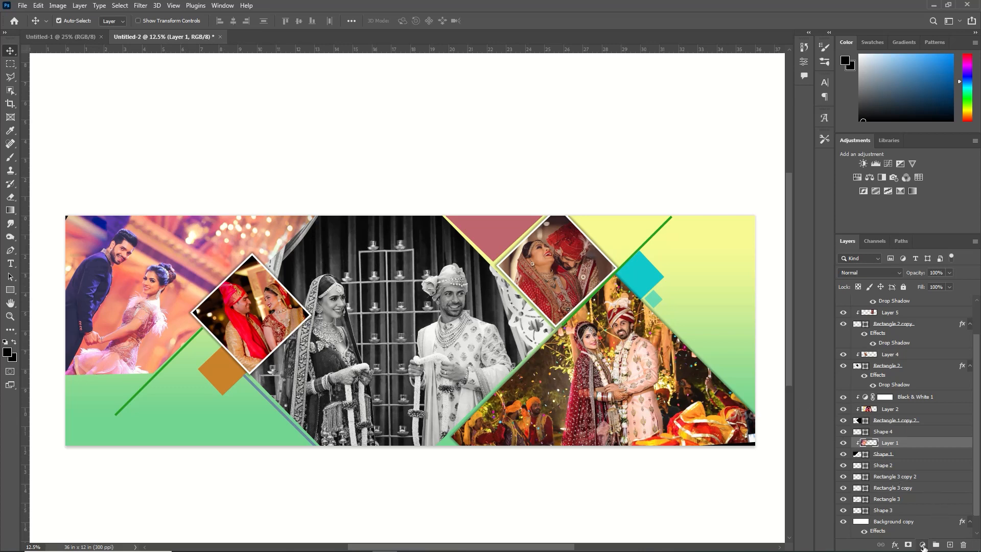
pyautogui.click(922, 545)
pyautogui.click(928, 368)
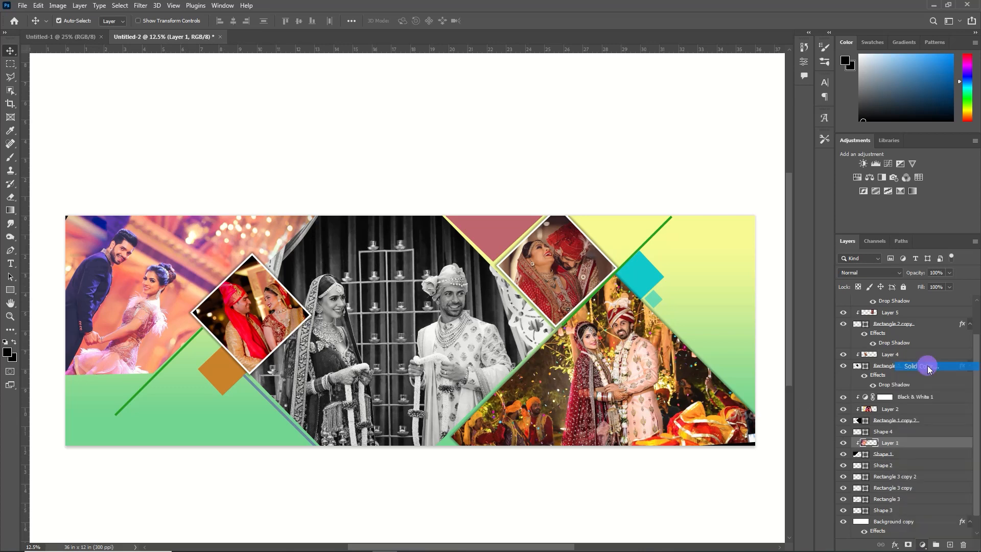
pyautogui.click(938, 363)
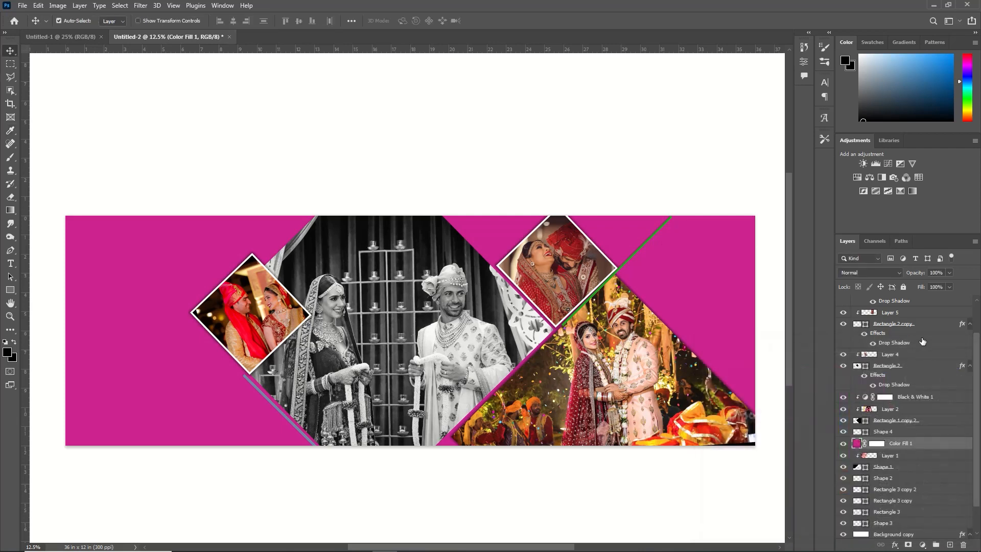
pyautogui.rightClick(924, 439)
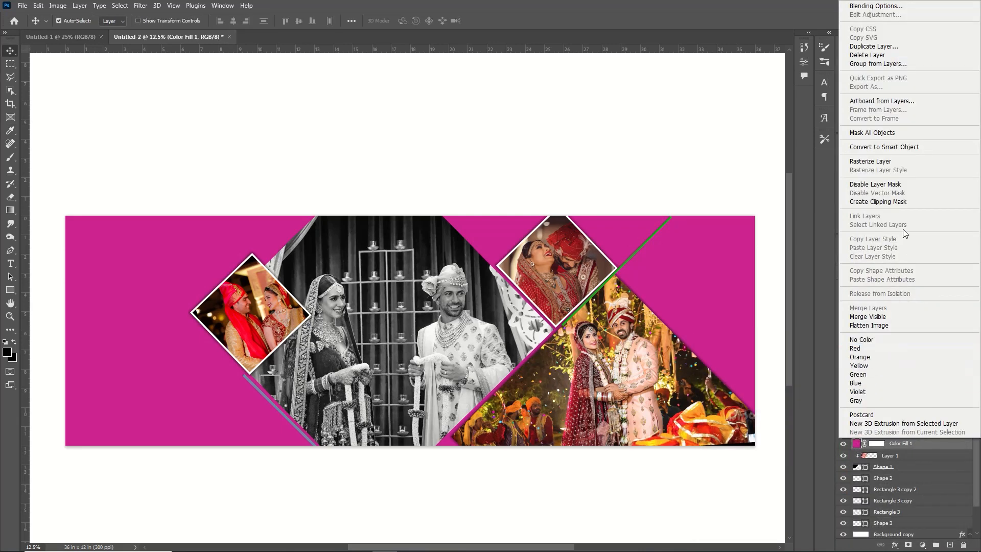
pyautogui.click(903, 209)
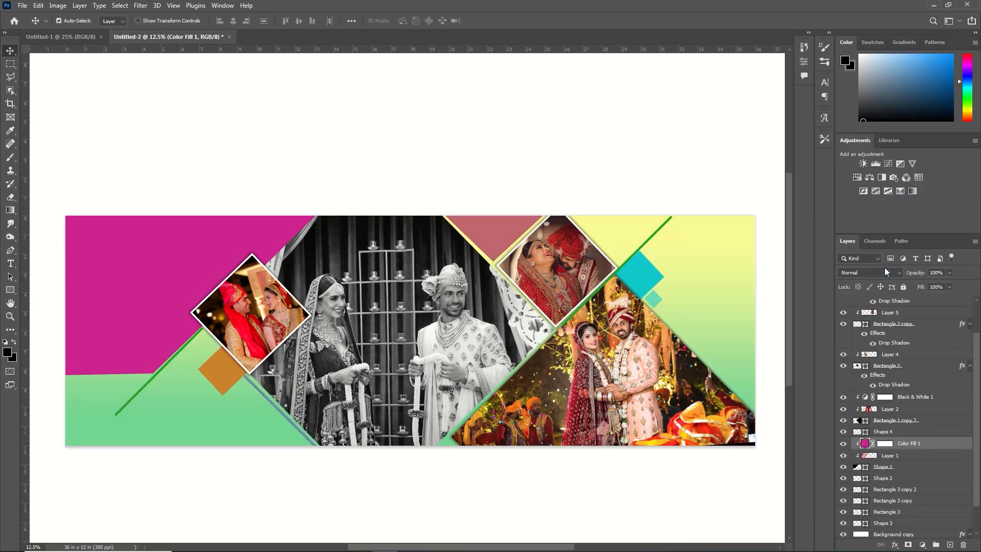
pyautogui.click(885, 274)
pyautogui.click(867, 495)
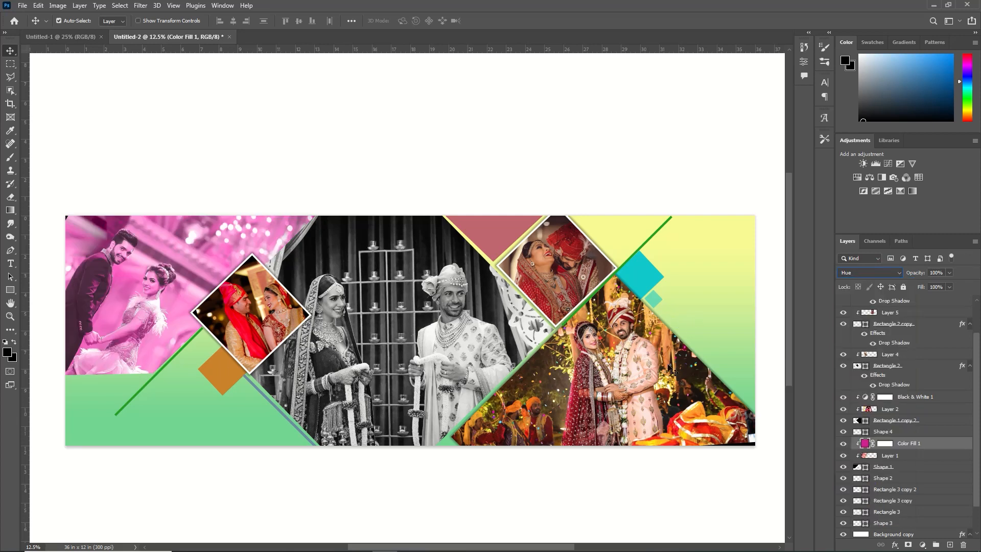
# Add a Solid Color fill layer in teal 1c9baa above the lower-right couple photo and clip it to that photo.
pyautogui.click(644, 391)
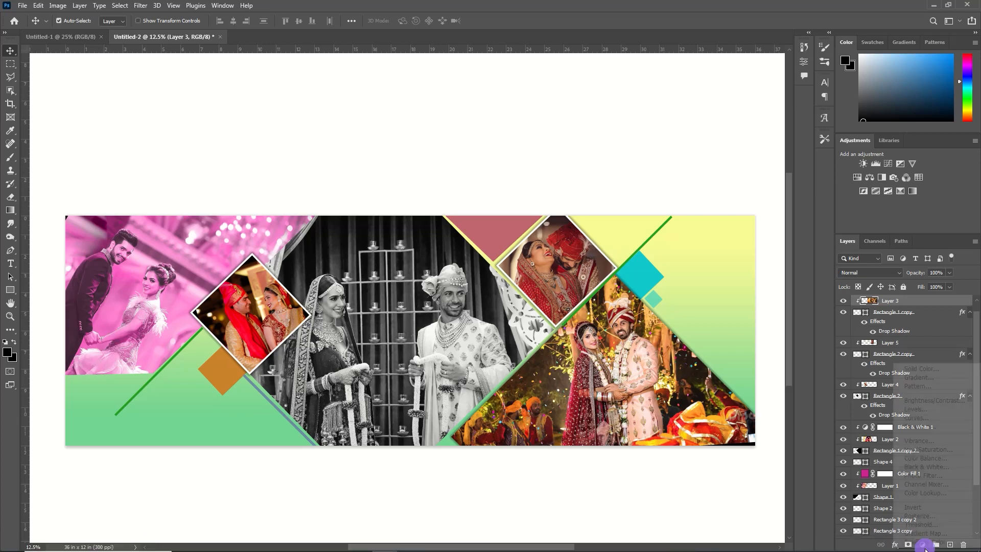
pyautogui.click(923, 545)
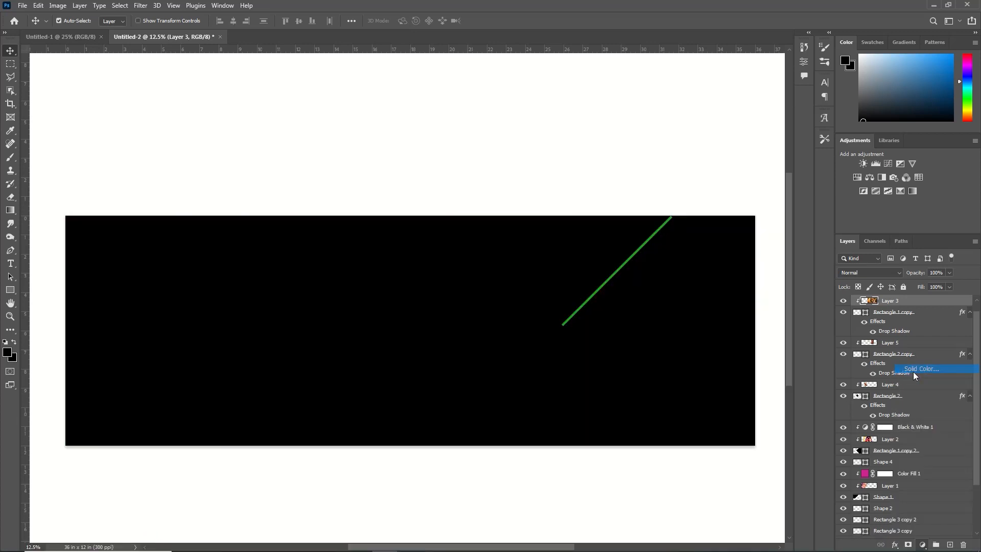
pyautogui.click(907, 368)
pyautogui.write('1c9baa')
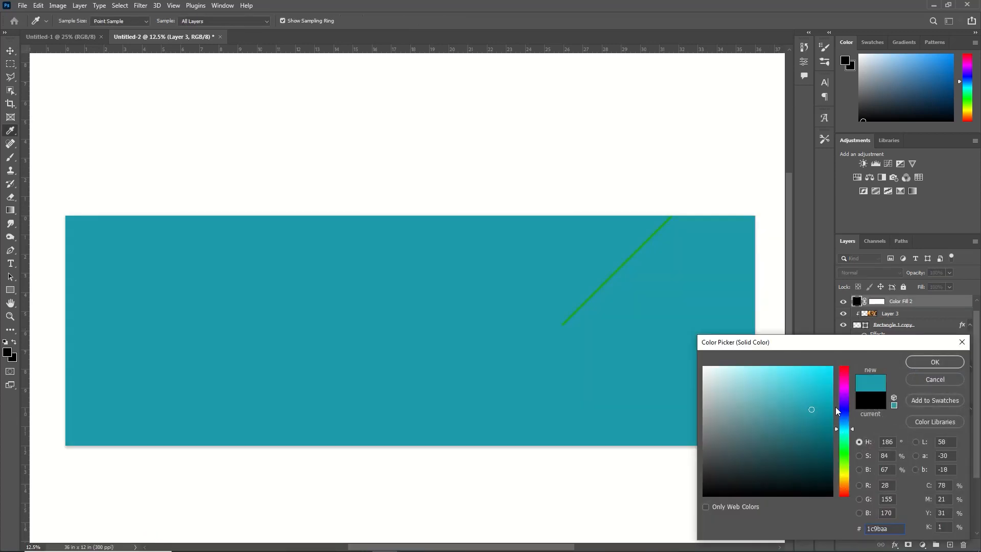
pyautogui.click(935, 362)
pyautogui.rightClick(930, 307)
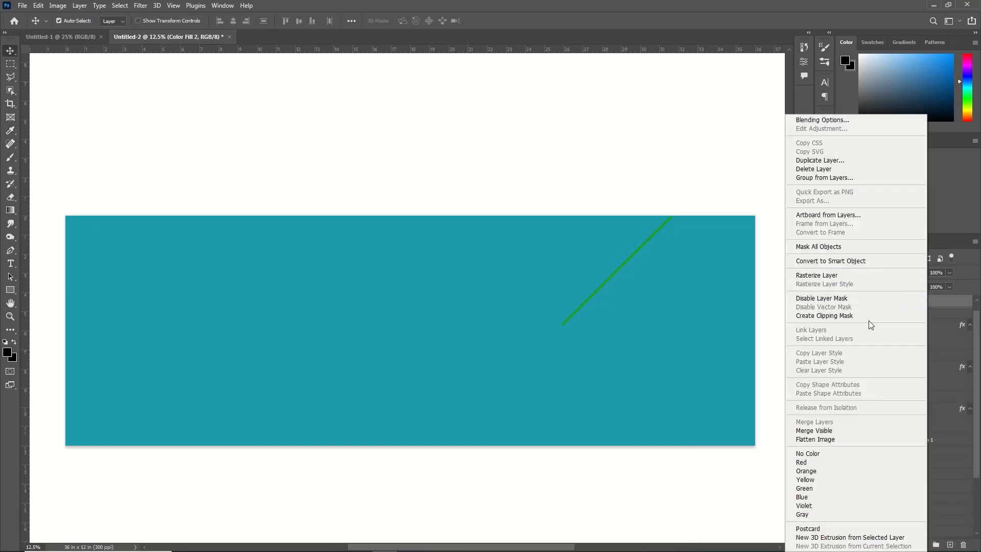
pyautogui.click(859, 316)
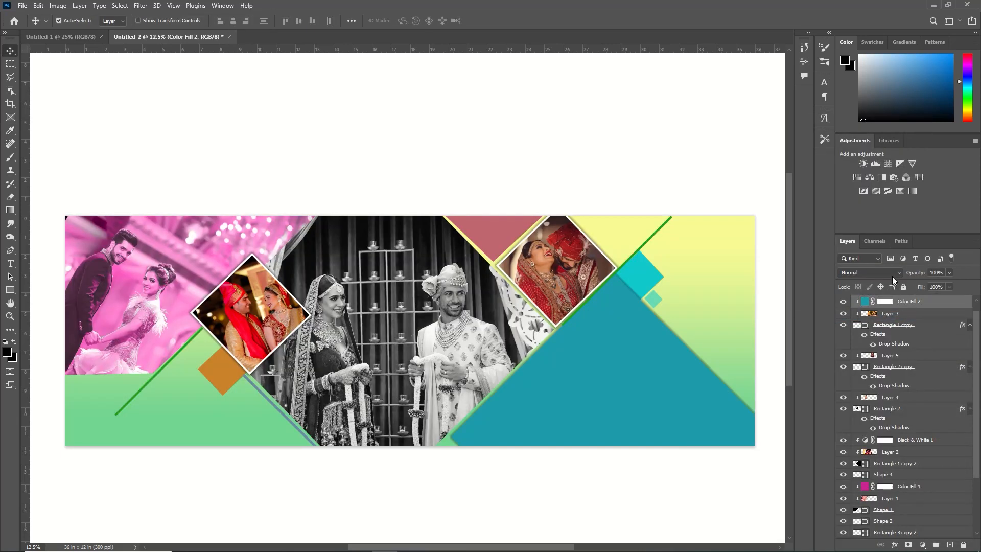
# Set the teal fill layer's blend mode to Overlay and compare the photo with the layer hidden and shown.
pyautogui.click(893, 276)
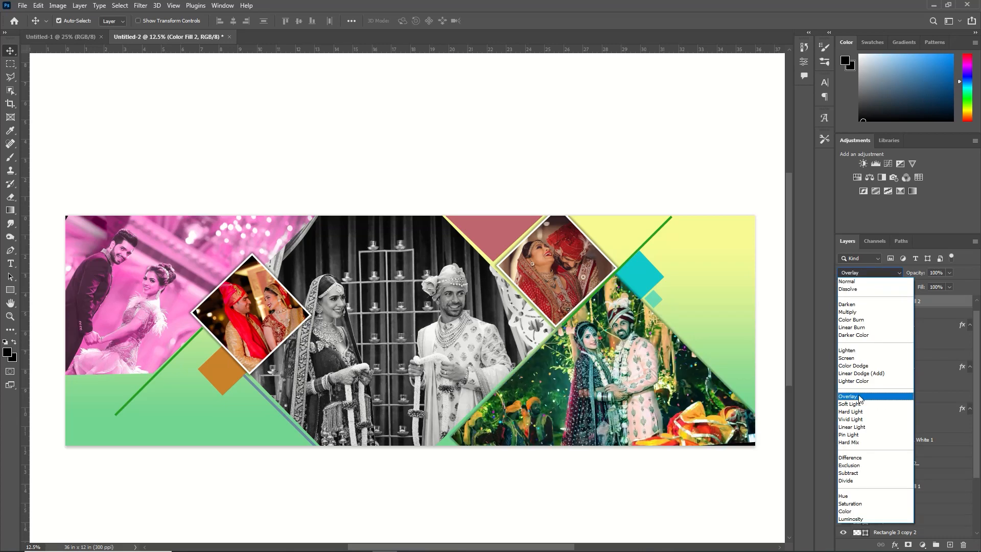
pyautogui.click(860, 397)
pyautogui.click(843, 302)
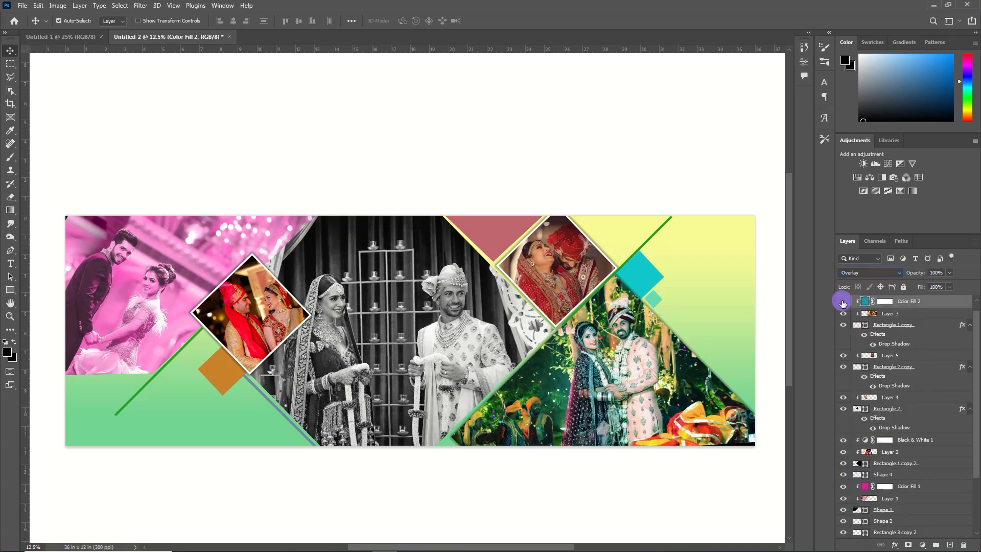
pyautogui.click(843, 302)
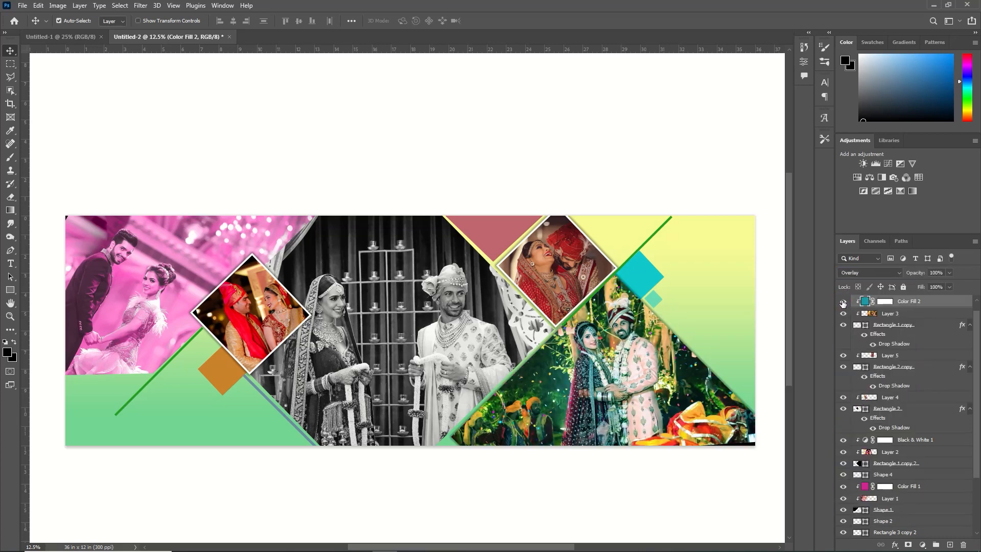
# Draw a light grey diagonal strip without stroke, using the Pen tool, alongside the green line below the left couple photo.
pyautogui.click(11, 250)
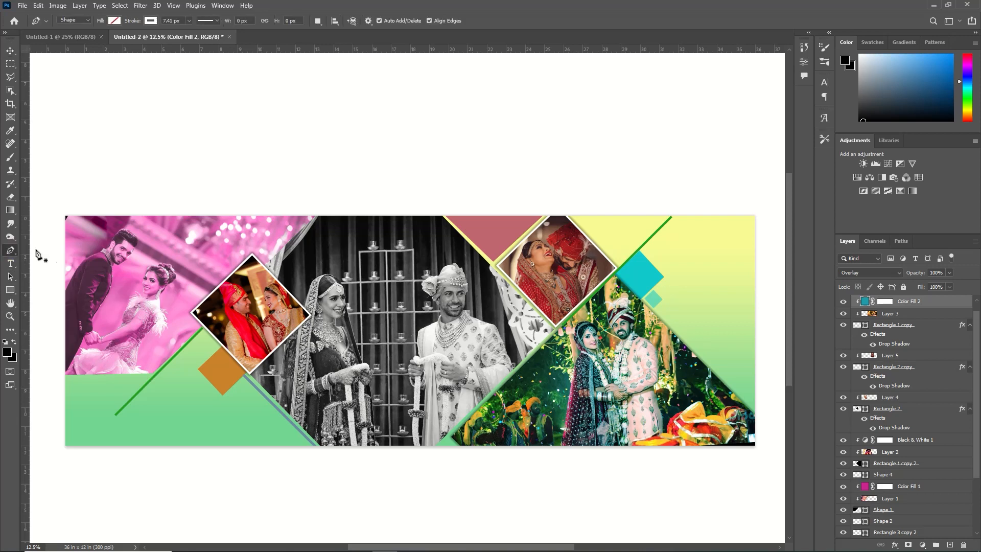
pyautogui.click(150, 21)
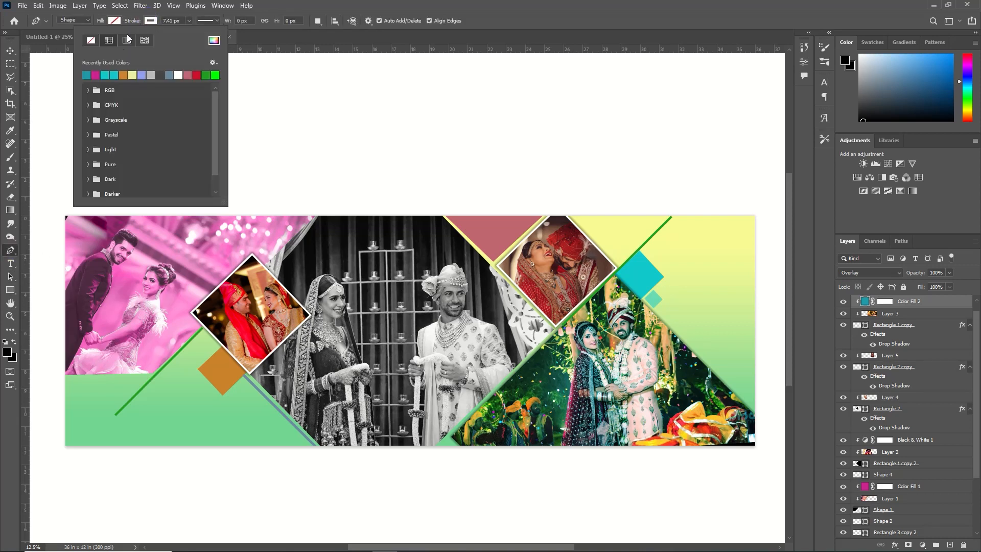
pyautogui.click(91, 41)
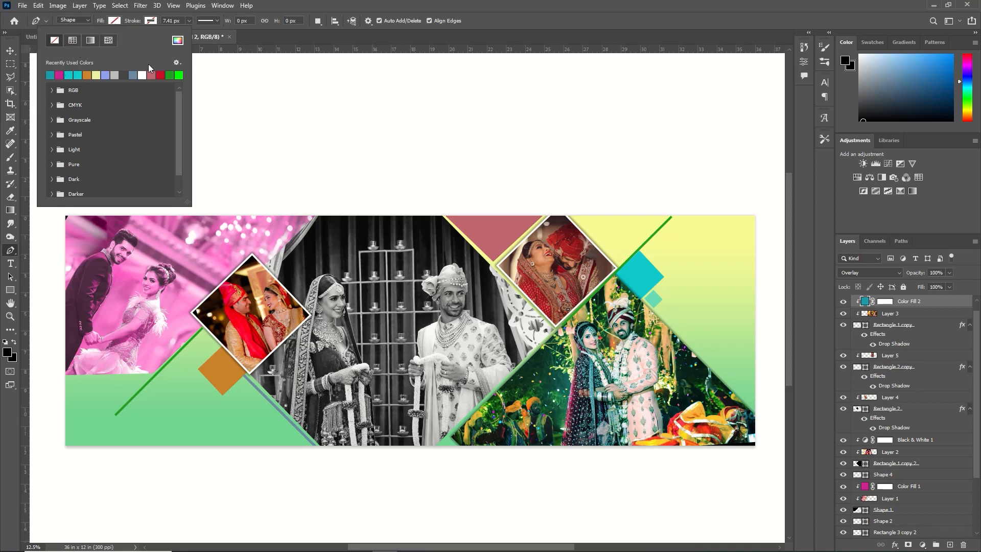
pyautogui.click(115, 75)
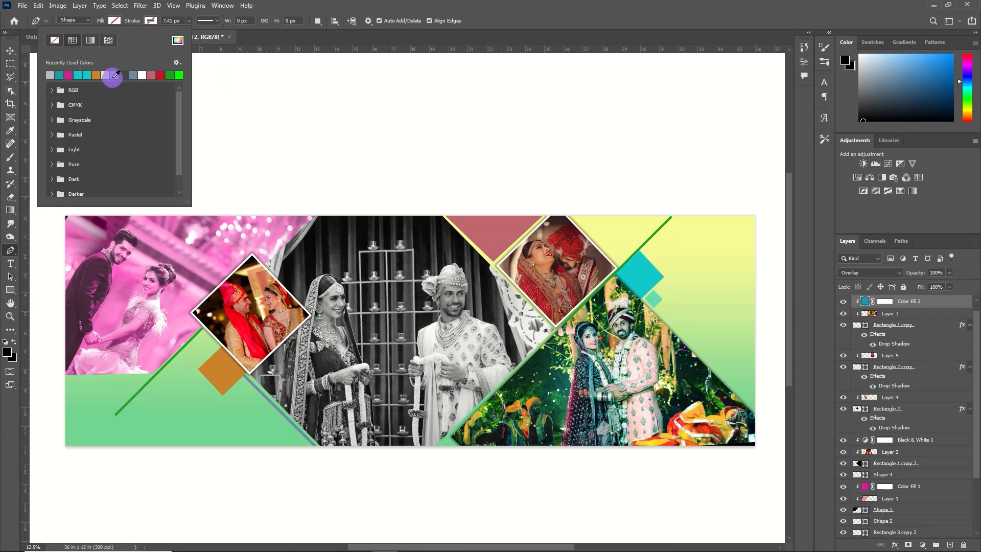
pyautogui.click(268, 23)
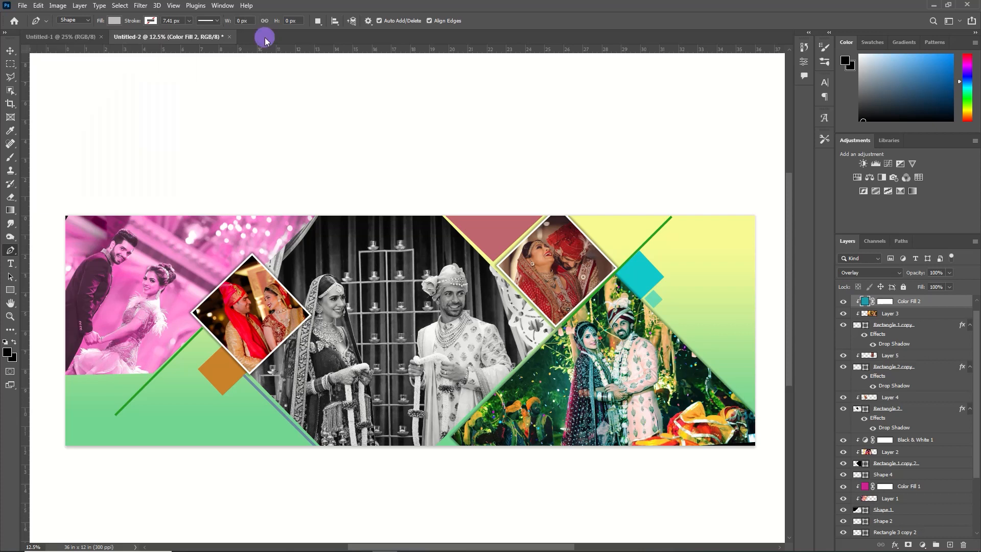
pyautogui.click(204, 332)
pyautogui.click(103, 433)
pyautogui.click(116, 433)
pyautogui.click(203, 348)
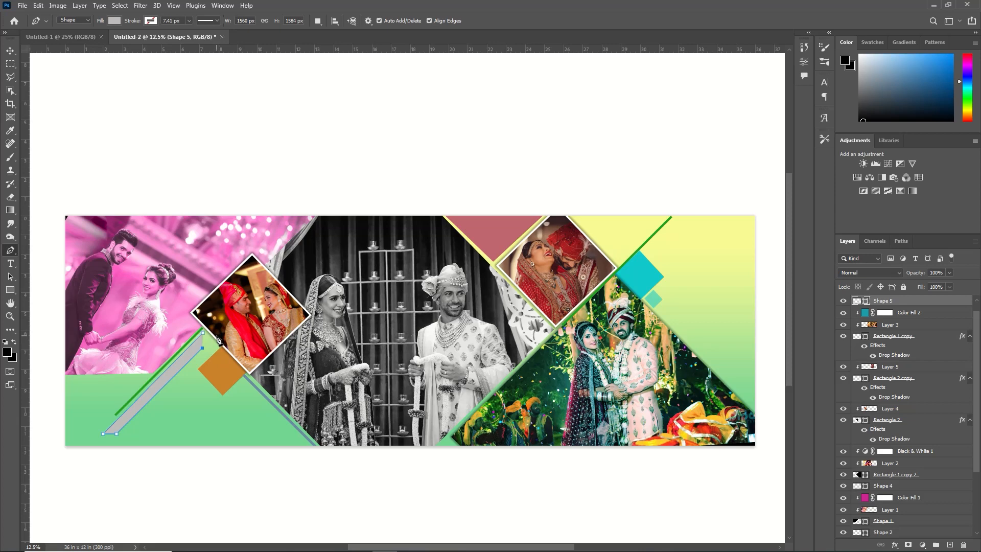
pyautogui.click(217, 333)
# Recolor the diagonal strip white, ffffff.
pyautogui.doubleClick(857, 301)
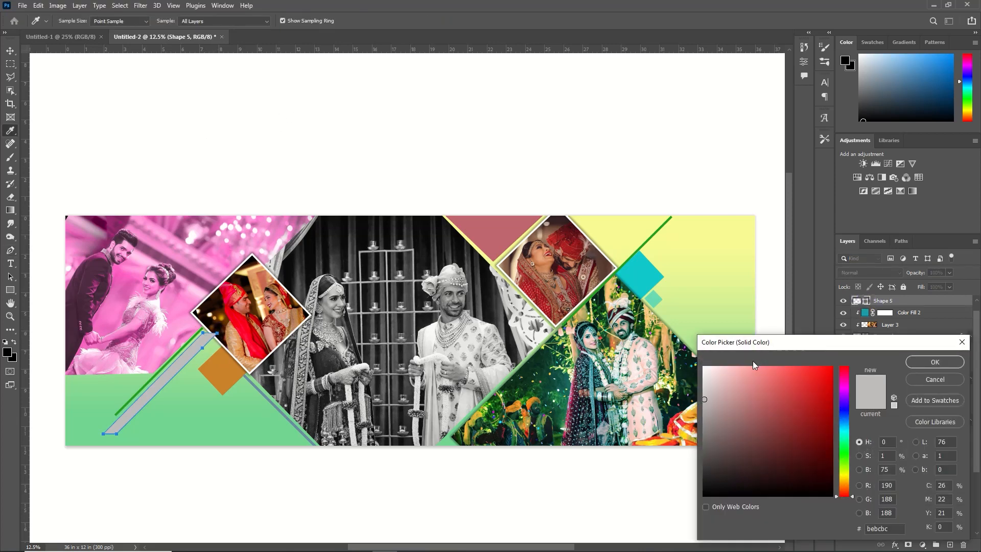
pyautogui.moveTo(704, 399); pyautogui.dragTo(708, 352)
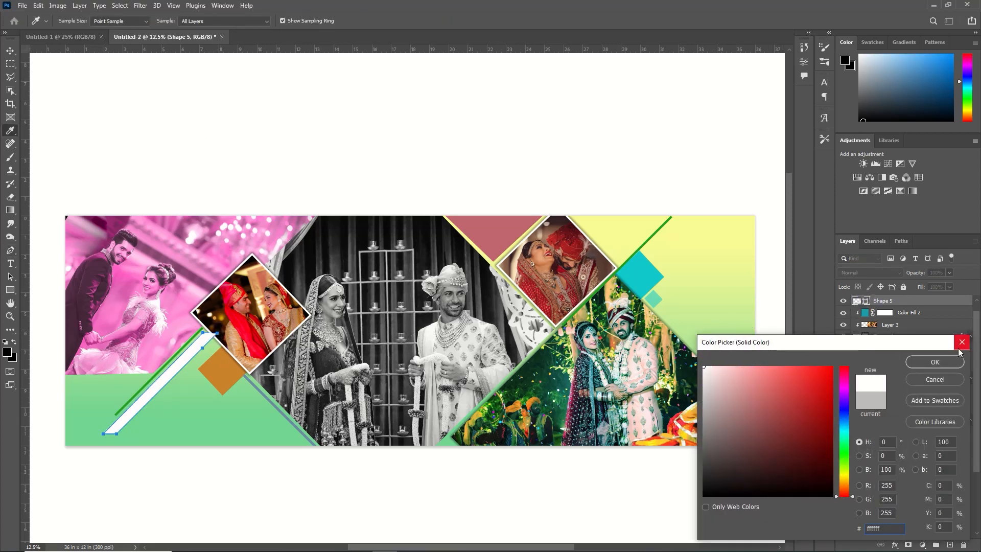
pyautogui.click(941, 363)
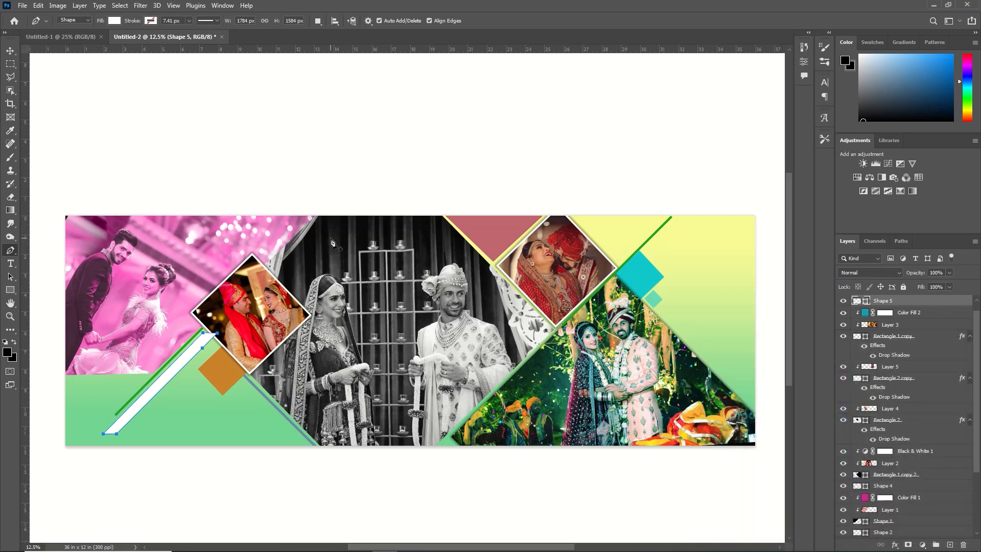
# Enlarge the white strip so it runs past the page's lower edge and reduce its opacity to 54%.
pyautogui.hotkey('ctrl', 't')
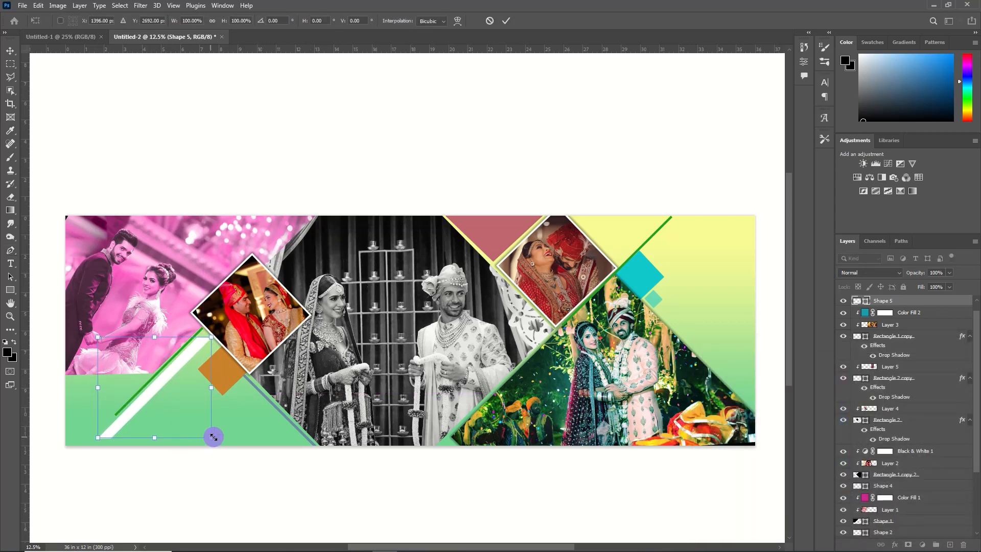
pyautogui.moveTo(98, 438); pyautogui.dragTo(77, 458)
pyautogui.press('Return')
pyautogui.moveTo(918, 268); pyautogui.dragTo(881, 274)
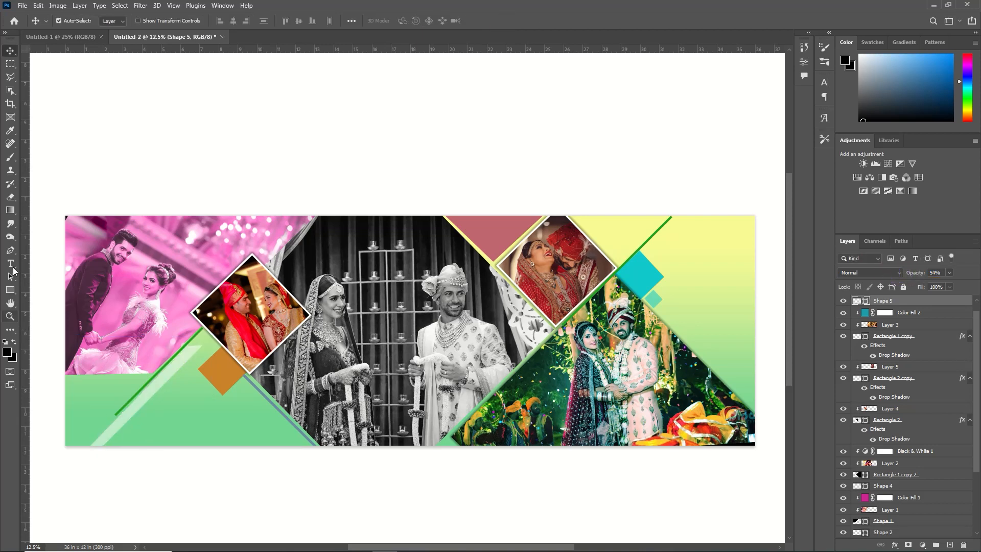
# Draw a filled angled shape covering the spread's lower-left corner with the Pen tool and set its opacity to about 72%.
pyautogui.click(10, 250)
pyautogui.click(58, 378)
pyautogui.click(146, 377)
pyautogui.click(79, 446)
pyautogui.click(60, 463)
pyautogui.click(58, 378)
pyautogui.press('Return')
pyautogui.moveTo(917, 276); pyautogui.dragTo(875, 282)
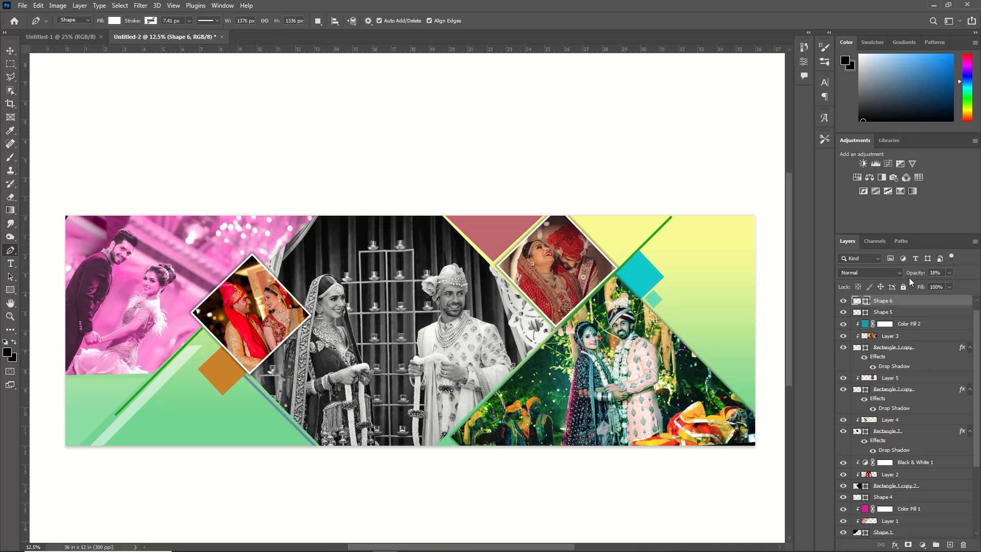
pyautogui.moveTo(926, 274); pyautogui.dragTo(961, 279)
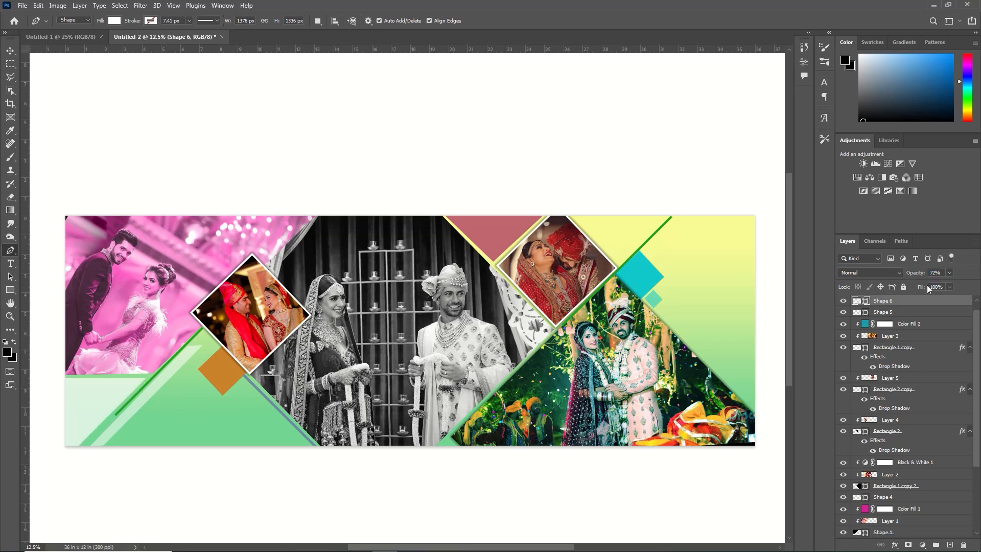
# Recolor the lower-left corner shape with the muted red be4f5b.
pyautogui.doubleClick(862, 300)
pyautogui.write('be4f5b')
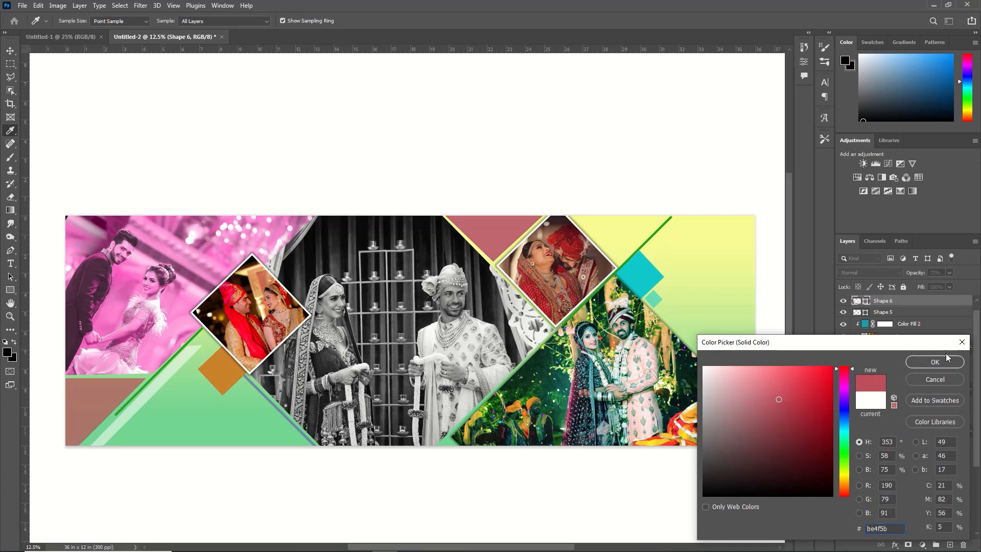
pyautogui.click(945, 359)
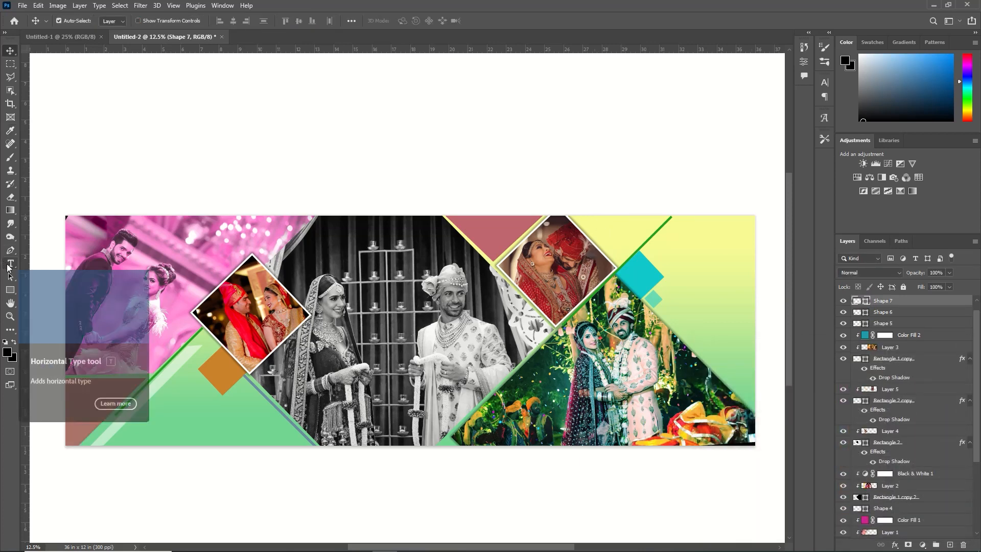
# Add the text LOVE at 60 pt on the green area below the left diamond photo.
pyautogui.click(9, 265)
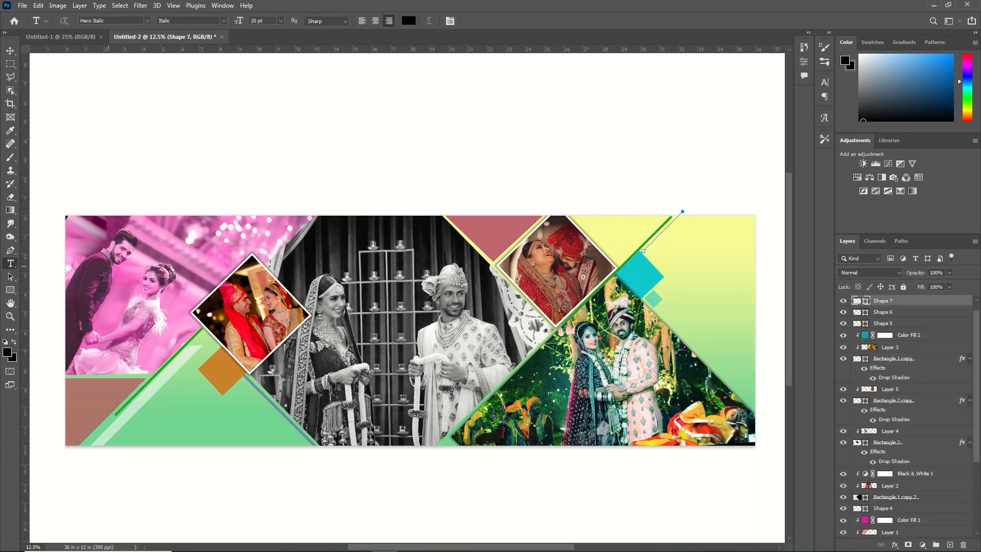
pyautogui.click(172, 408)
pyautogui.click(281, 21)
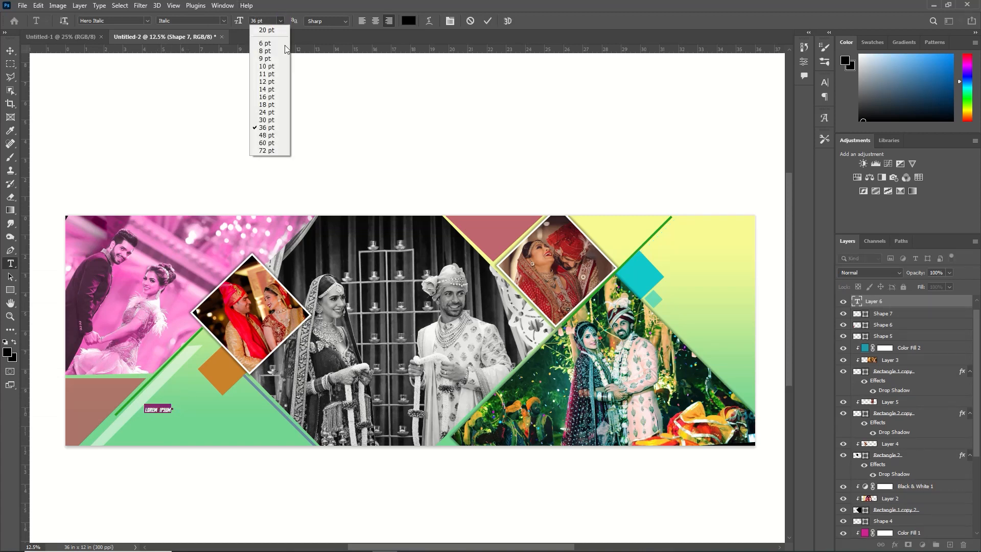
pyautogui.click(284, 144)
pyautogui.write('LOVE')
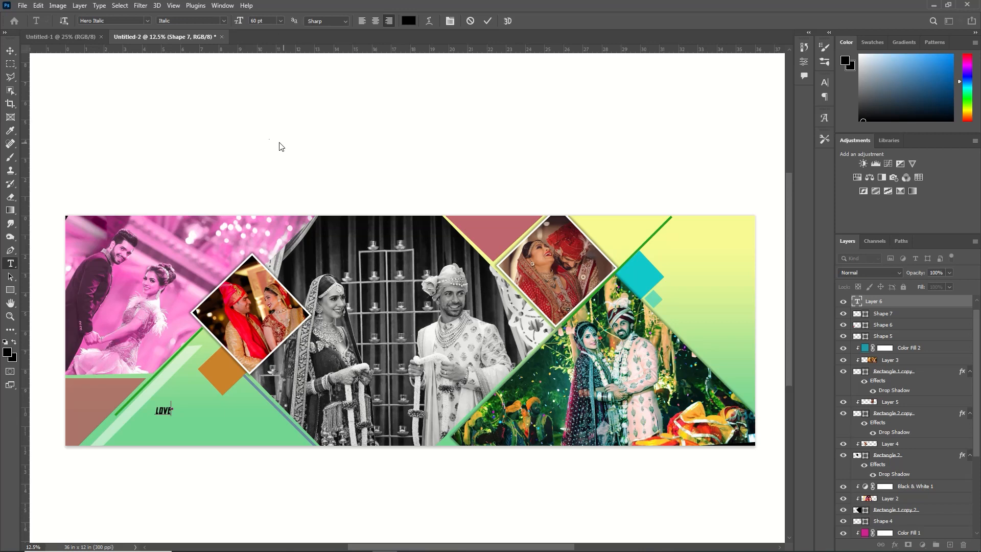
pyautogui.click(279, 143)
# Change the LOVE text's font to Stencil and its color to dark green.
pyautogui.moveTo(493, 546); pyautogui.dragTo(386, 548)
pyautogui.doubleClick(519, 410)
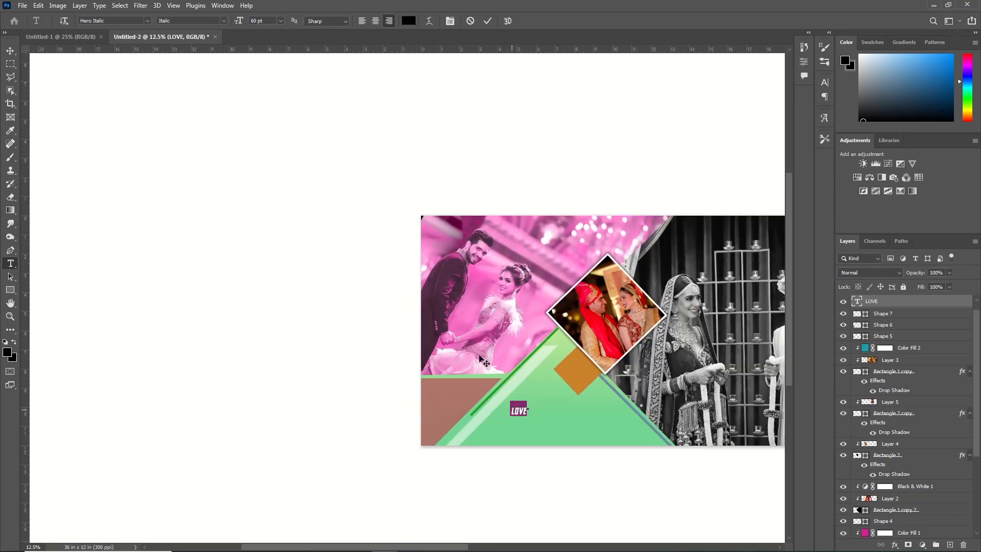
pyautogui.click(147, 21)
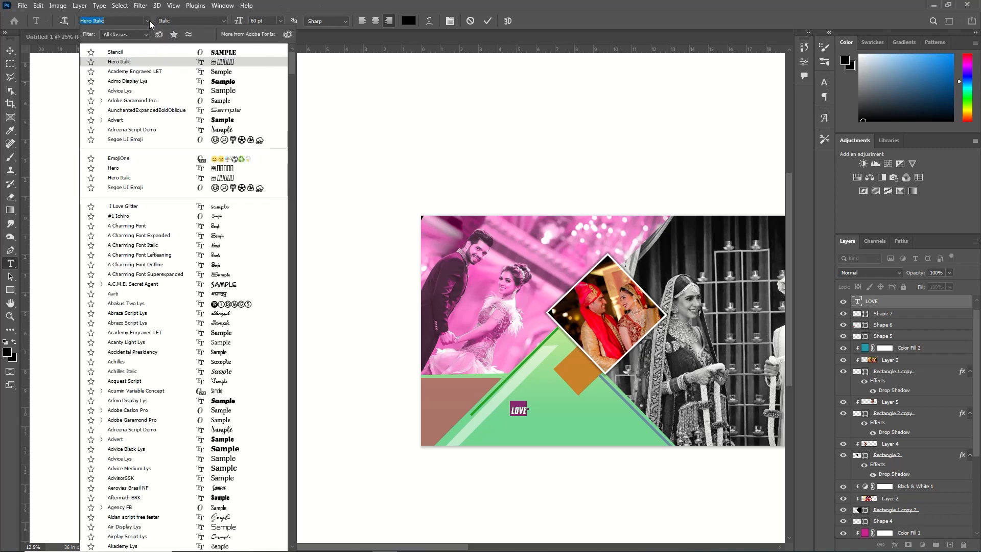
pyautogui.click(237, 52)
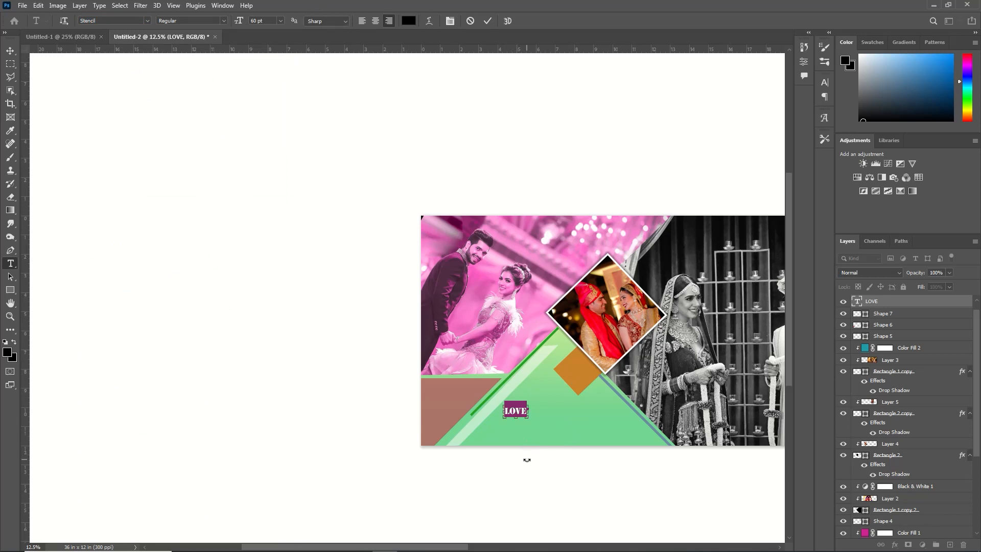
pyautogui.hotkey('ctrl', 't')
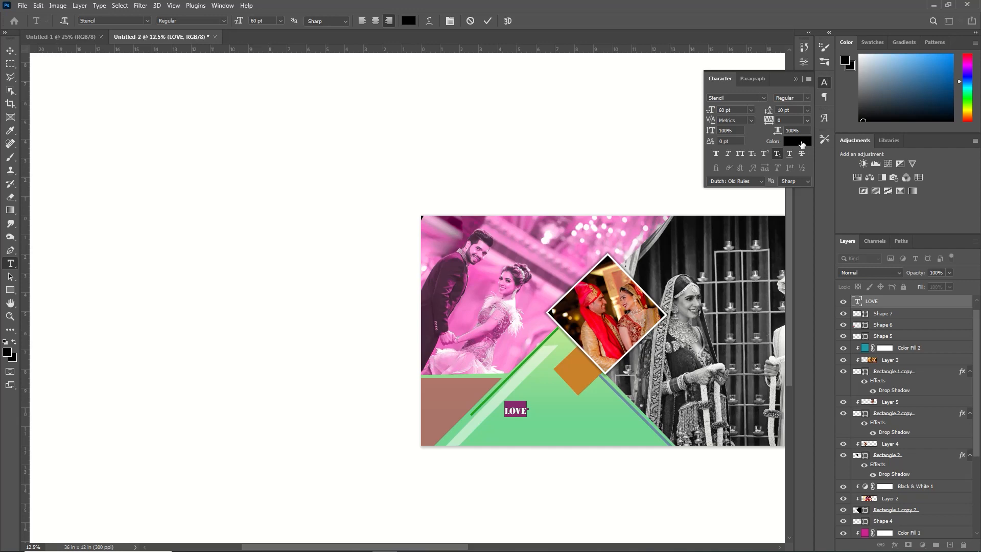
pyautogui.click(802, 143)
pyautogui.click(932, 365)
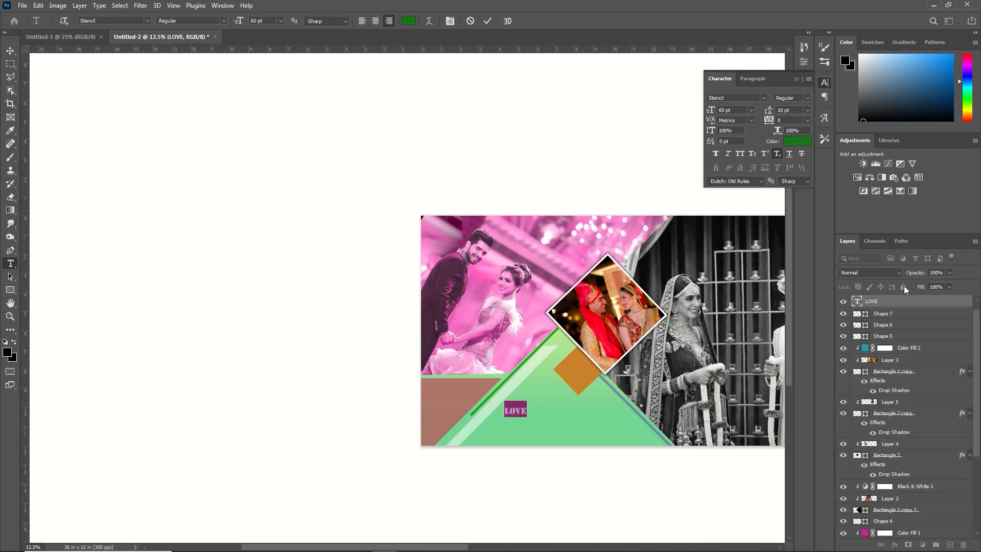
# Enlarge the LOVE text and move it up beside the orange diamond.
pyautogui.hotkey('ctrl', 'Return')
pyautogui.hotkey('ctrl', 't')
pyautogui.moveTo(527, 406)
pyautogui.mouseDown()
pyautogui.moveTo(565, 405)
pyautogui.moveTo(532, 407)
pyautogui.moveTo(535, 391)
pyautogui.mouseUp()
pyautogui.press('Return')
pyautogui.press('v')
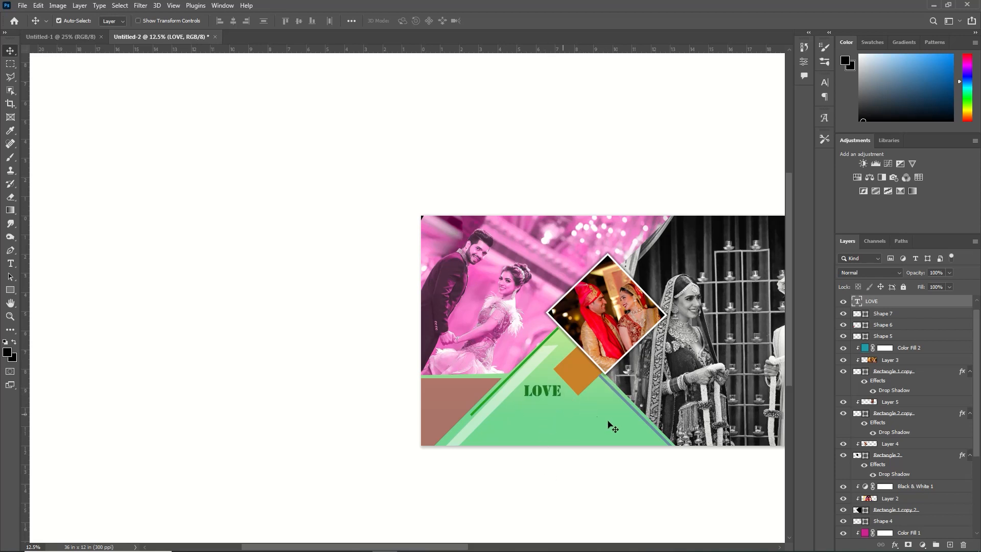
# Add the text "forever" in Stencil at 30 pt, then enlarge it and place it just below LOVE, offset to the right.
pyautogui.press('t')
pyautogui.click(504, 414)
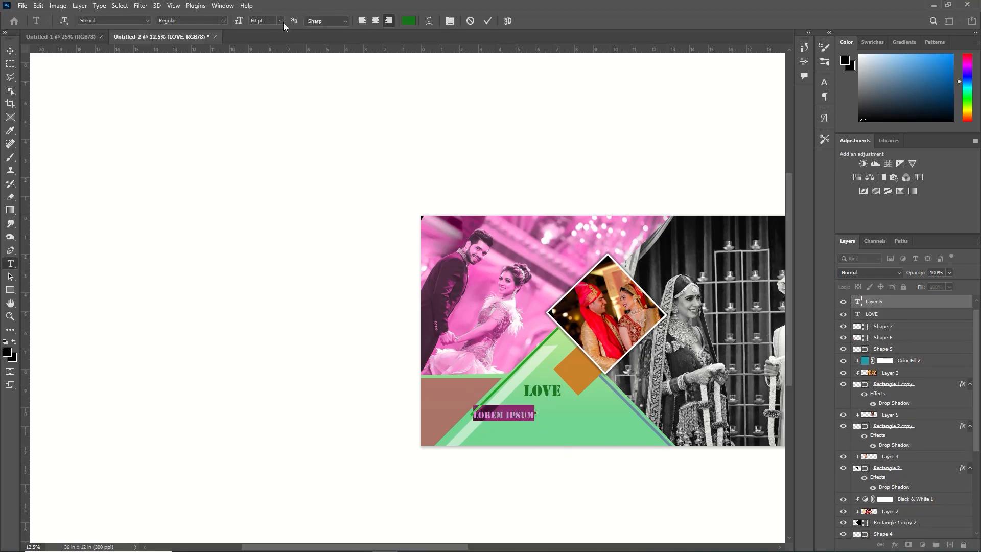
pyautogui.write('forever')
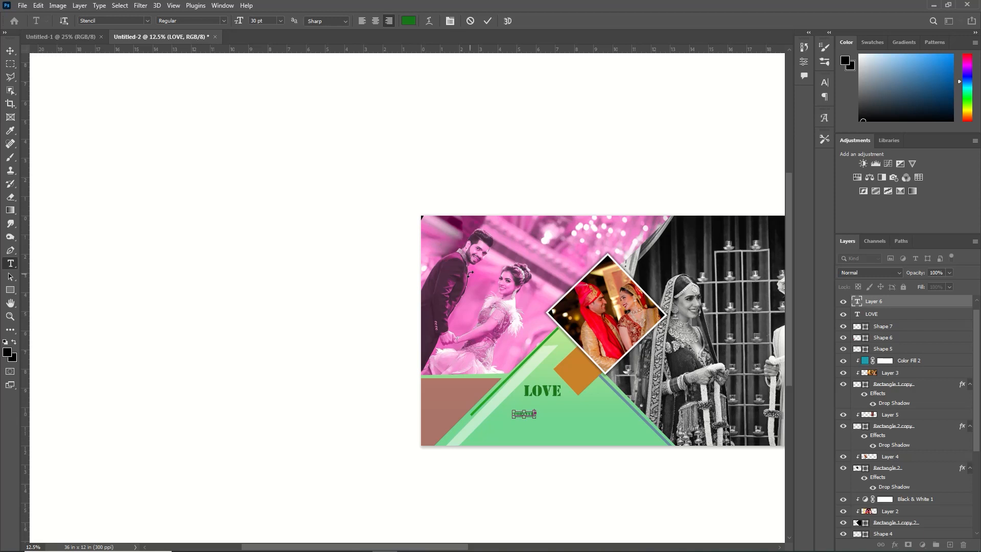
pyautogui.hotkey('ctrl', 'Return')
pyautogui.hotkey('ctrl', 't')
pyautogui.moveTo(535, 417); pyautogui.dragTo(577, 408)
pyautogui.press('Return')
pyautogui.press('v')
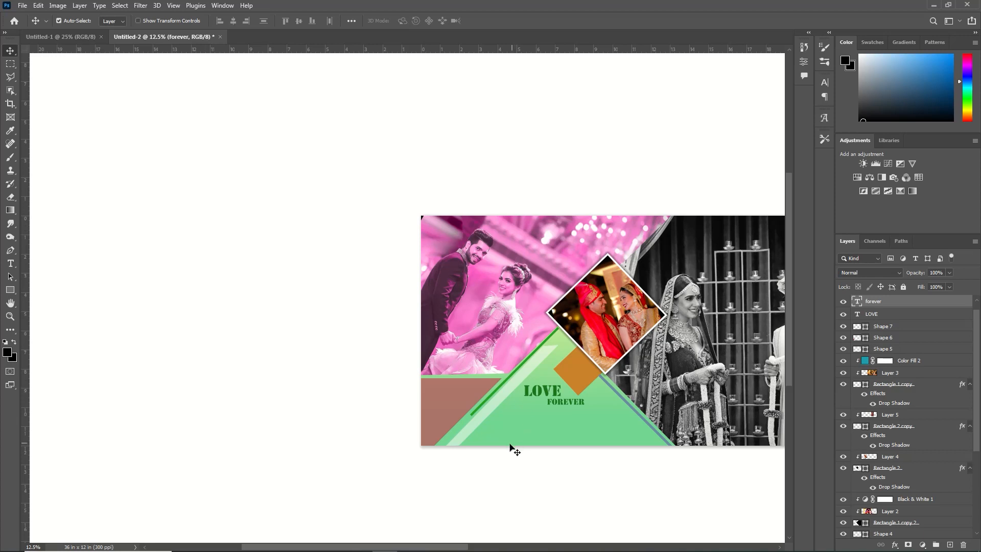
# Duplicate the LOVE text and move the copy down below the word FOREVER.
pyautogui.click(547, 395)
pyautogui.hotkey('ctrl', 'j')
pyautogui.hotkey('shift', 'Down')
pyautogui.hotkey('shift', 'Down')
pyautogui.hotkey('shift', 'Down')
pyautogui.hotkey('shift', 'Down')
pyautogui.hotkey('shift', 'Down')
# Replace the wording of the duplicated LOVE text with MARRAIGE.
pyautogui.press('t')
pyautogui.click(559, 416)
pyautogui.press('BackSpace')
pyautogui.press('BackSpace')
pyautogui.press('BackSpace')
pyautogui.press('BackSpace')
pyautogui.write('MARRAIGE')
# Set the MARRAIGE text in the Admo Display Lys font and color it a strong pink.
pyautogui.moveTo(561, 416); pyautogui.dragTo(467, 412)
pyautogui.click(147, 21)
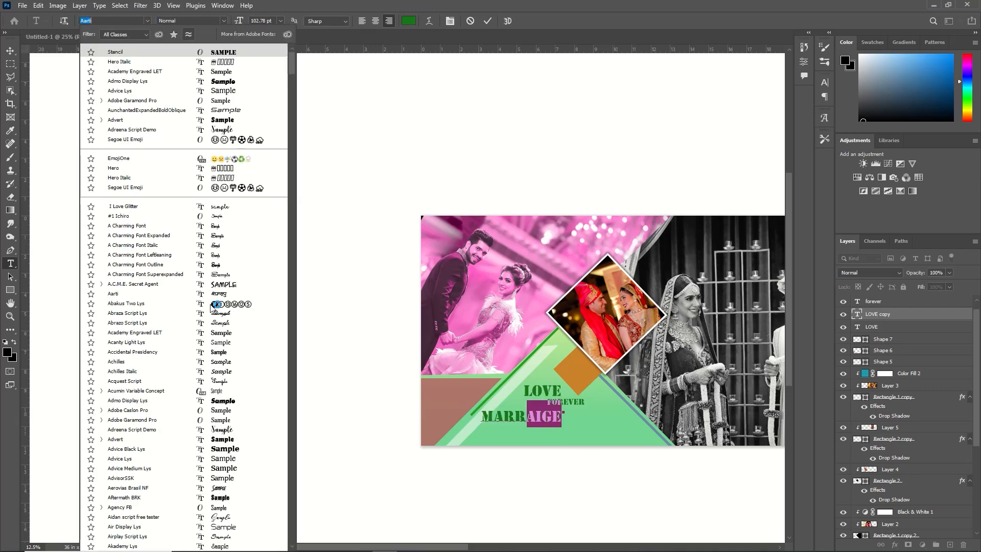
pyautogui.click(225, 82)
pyautogui.click(409, 21)
pyautogui.click(543, 317)
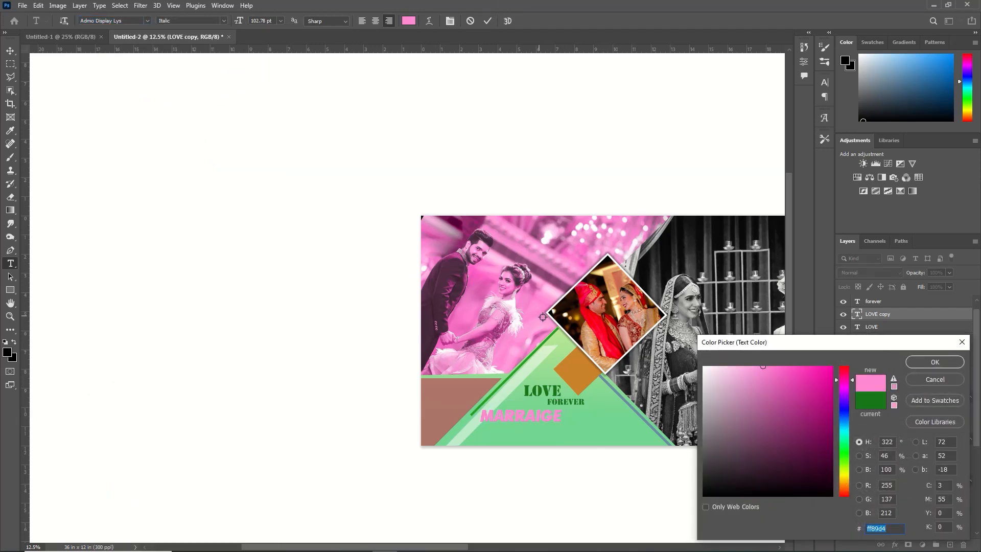
pyautogui.click(803, 402)
pyautogui.click(784, 381)
pyautogui.press('Return')
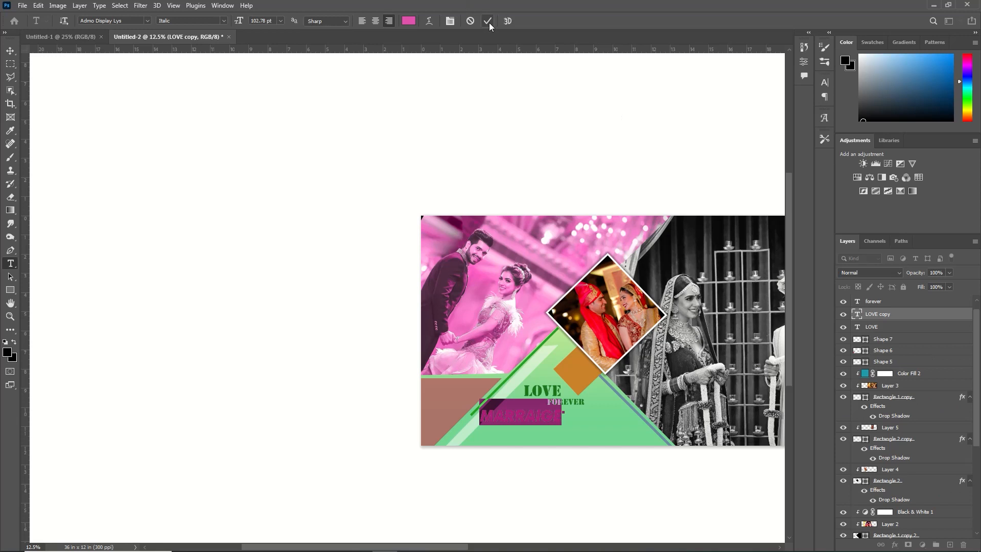
pyautogui.click(488, 22)
# Shift the MARRAIGE text right so that it sits centered under LOVE FOREVER.
pyautogui.press('v')
pyautogui.hotkey('shift', 'Right')
pyautogui.hotkey('shift', 'Right')
pyautogui.hotkey('shift', 'Right')
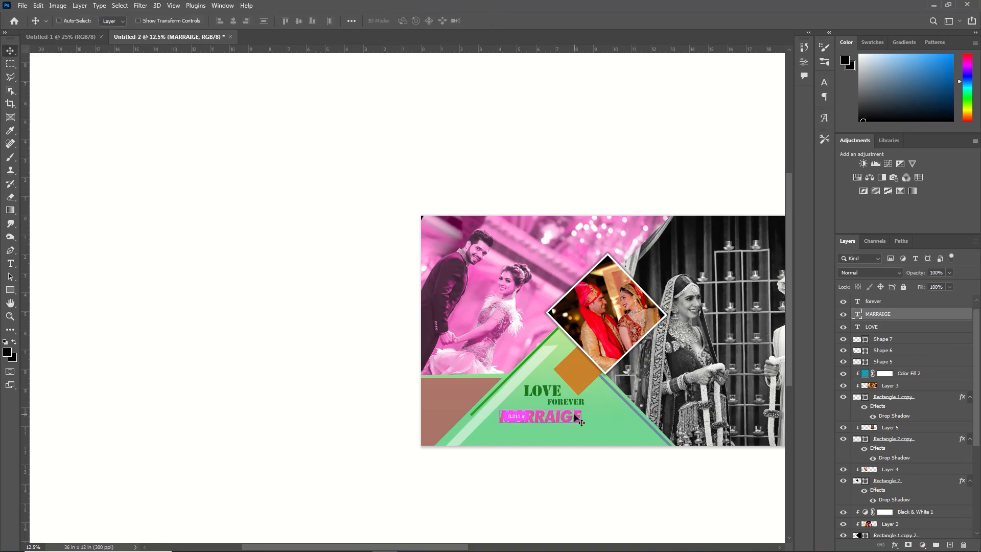
# Duplicate the MARRAIGE text and move the copy down and to the right.
pyautogui.hotkey('ctrl', 'j')
pyautogui.hotkey('shift', 'Down')
pyautogui.hotkey('shift', 'Down')
pyautogui.hotkey('shift', 'Down')
pyautogui.hotkey('shift', 'Right')
pyautogui.hotkey('shift', 'Right')
pyautogui.hotkey('shift', 'Right')
pyautogui.hotkey('shift', 'Right')
pyautogui.hotkey('shift', 'Right')
# Replace the wording of the duplicated MARRAIGE text with MOMENTS.
pyautogui.doubleClick(607, 432)
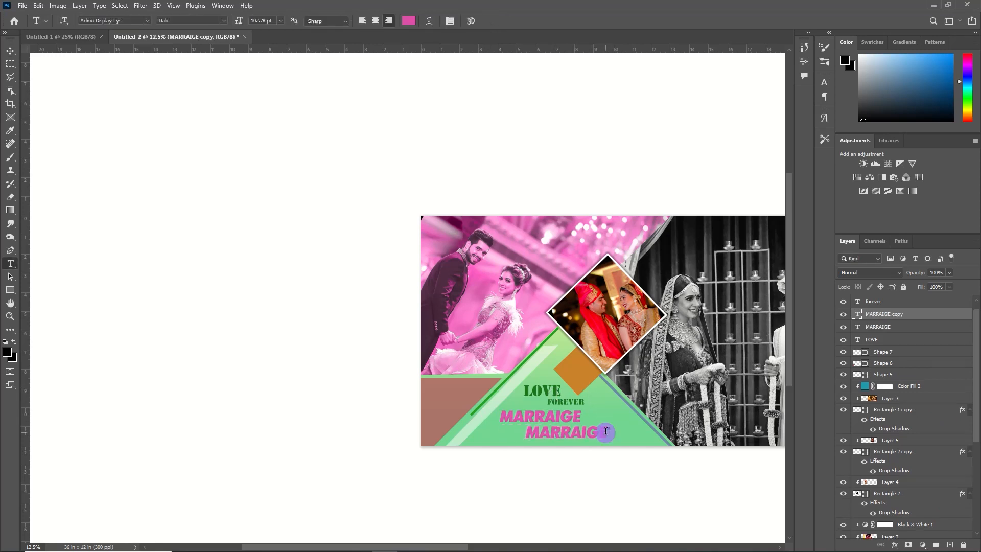
pyautogui.press('BackSpace')
pyautogui.press('BackSpace')
pyautogui.press('BackSpace')
pyautogui.press('BackSpace')
pyautogui.press('BackSpace')
pyautogui.press('BackSpace')
pyautogui.press('BackSpace')
pyautogui.press('BackSpace')
pyautogui.write('MOMENTS')
pyautogui.hotkey('ctrl', 't')
pyautogui.click(796, 76)
pyautogui.hotkey('ctrl', 't')
pyautogui.click(795, 77)
pyautogui.click(487, 21)
# Scale the MOMENTS text down to about 58 pt beneath MARRAIGE.
pyautogui.hotkey('ctrl', 't')
pyautogui.moveTo(608, 439); pyautogui.dragTo(573, 434)
pyautogui.click(506, 20)
# Recolor the MOMENTS text a lighter pink and shift it right under the end of MARRAIGE.
pyautogui.doubleClick(573, 438)
pyautogui.click(409, 20)
pyautogui.click(792, 440)
pyautogui.moveTo(771, 396); pyautogui.dragTo(764, 384)
pyautogui.click(934, 362)
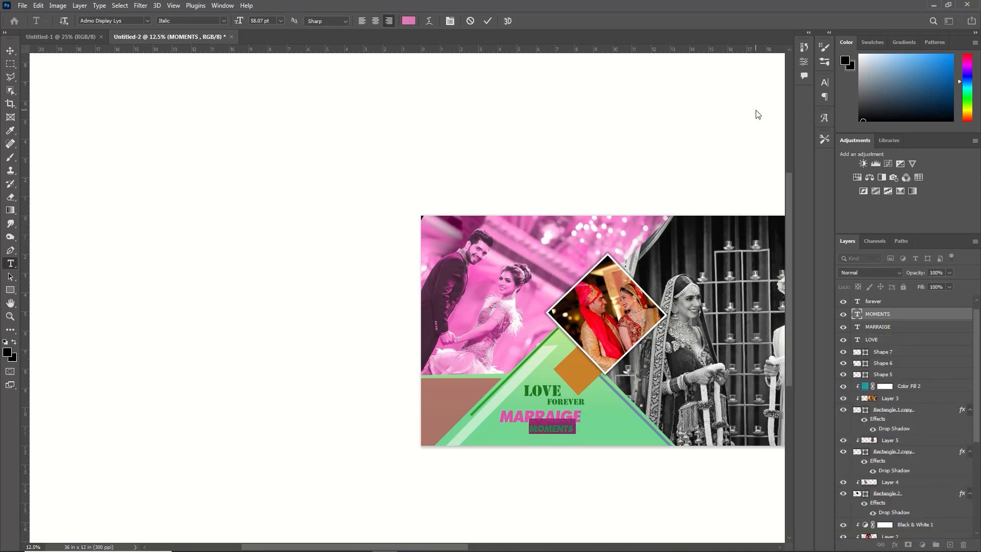
pyautogui.click(487, 20)
pyautogui.press('v')
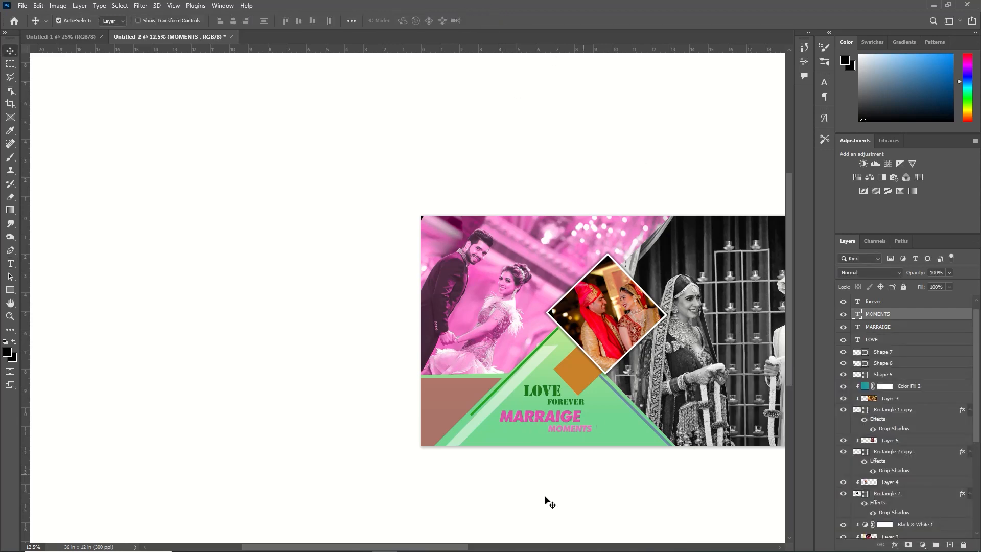
pyautogui.hscroll(8, 503, 493)
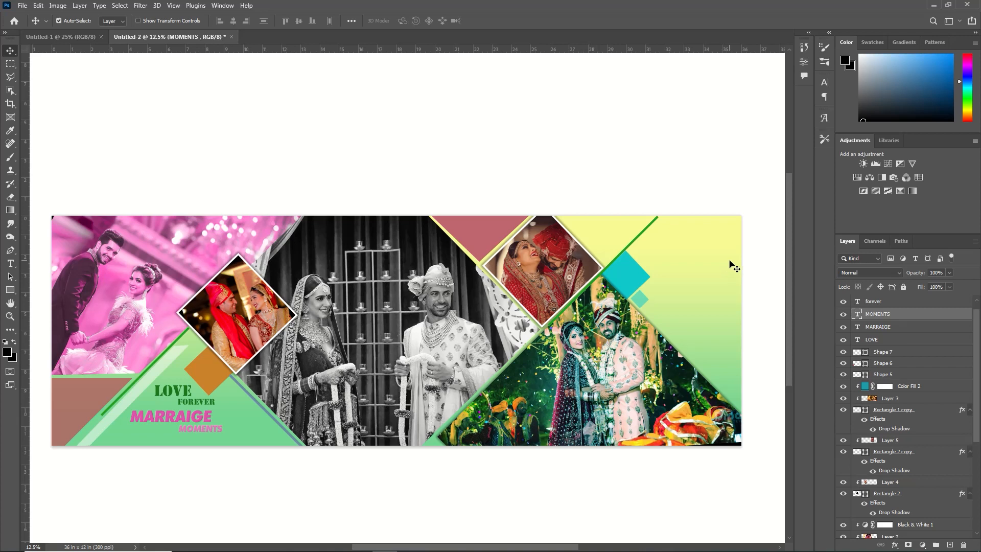
# Duplicate the small MOMENTS text and move the copy onto the yellow-green gradient area at the spread's right end.
pyautogui.press('t')
pyautogui.hotkey('ctrl', 'j')
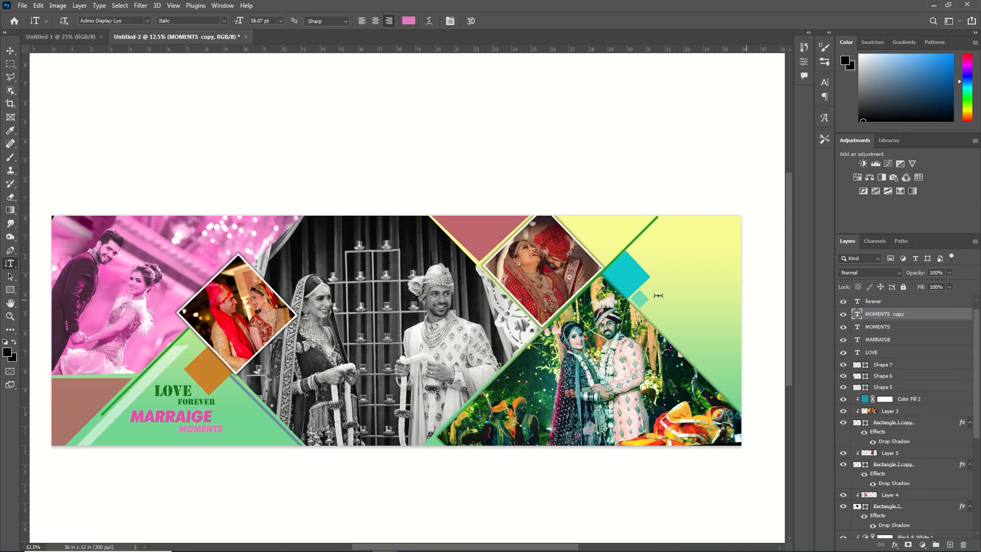
pyautogui.hotkey('ctrl', 't')
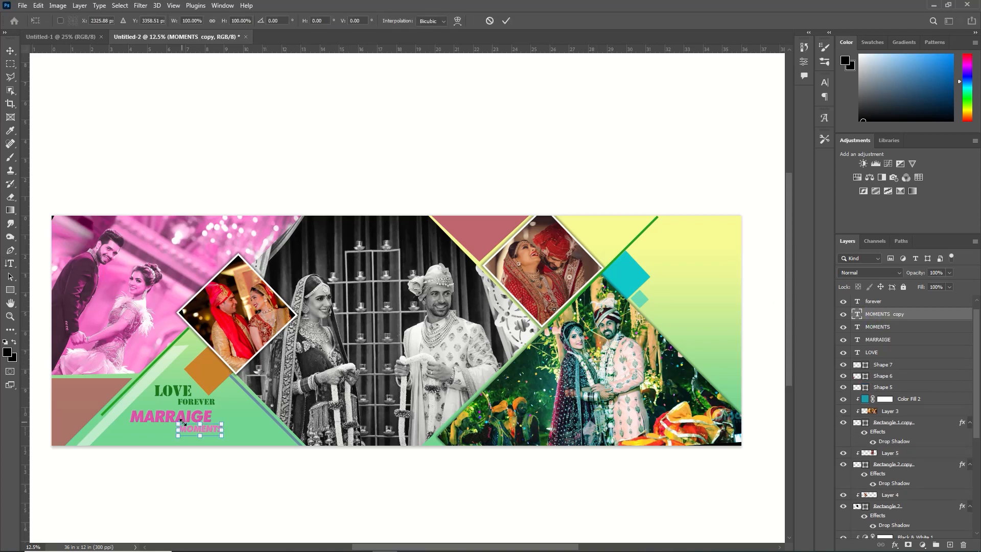
pyautogui.moveTo(207, 429); pyautogui.dragTo(702, 270)
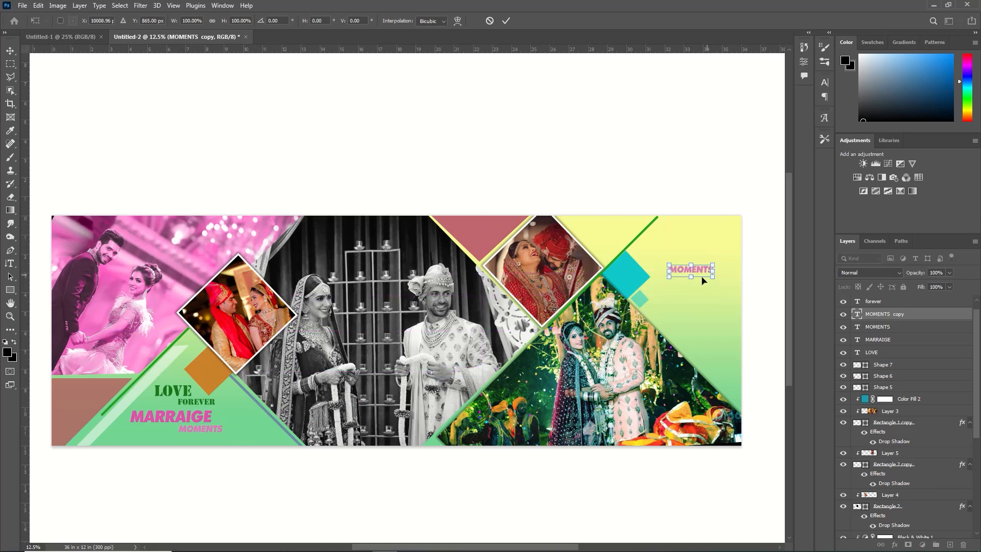
# Set the copied MOMENTS text in the Bebas font and recolor it dark plum.
pyautogui.doubleClick(710, 273)
pyautogui.hotkey('ctrl', 'a')
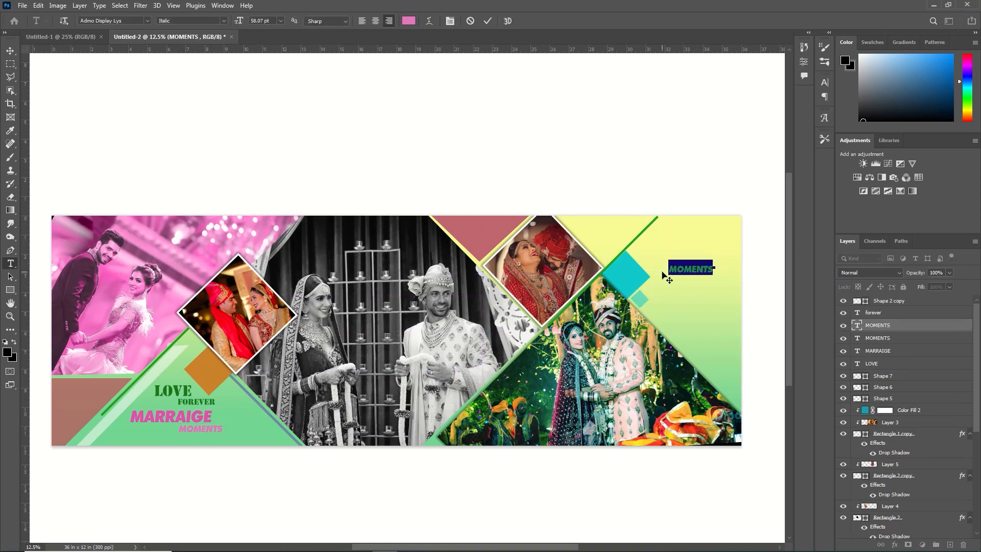
pyautogui.click(142, 20)
pyautogui.write('Bebas')
pyautogui.click(229, 546)
pyautogui.click(409, 21)
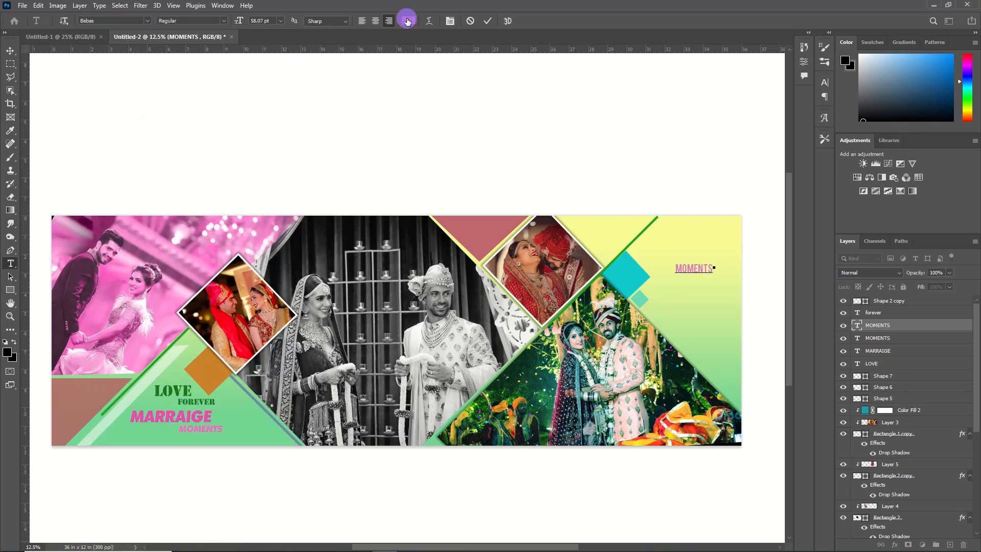
pyautogui.click(738, 462)
pyautogui.click(934, 362)
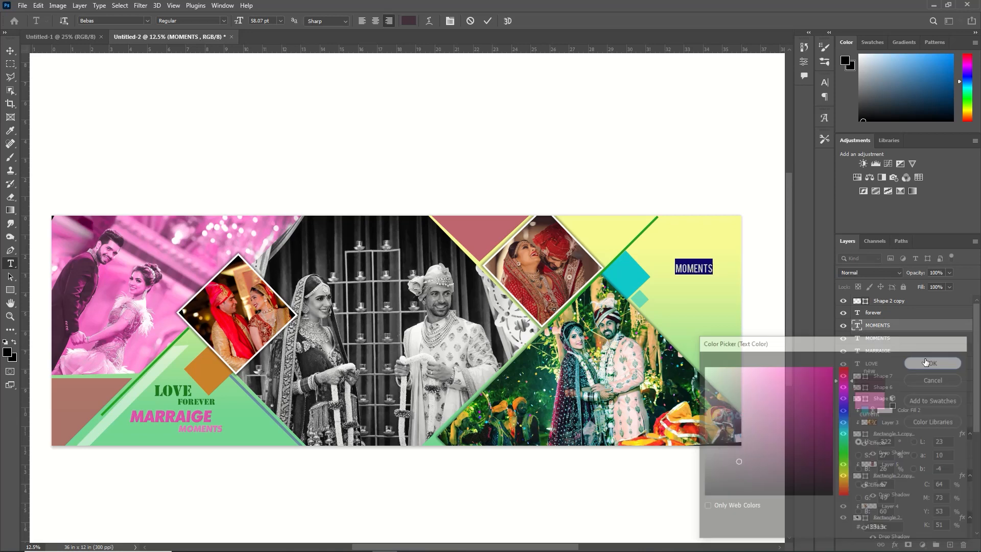
# Enlarge the copied MOMENTS text to about 282 pt, rotated about 43° along the diagonal edge of the photo at the spread's right.
pyautogui.moveTo(747, 245); pyautogui.dragTo(756, 423)
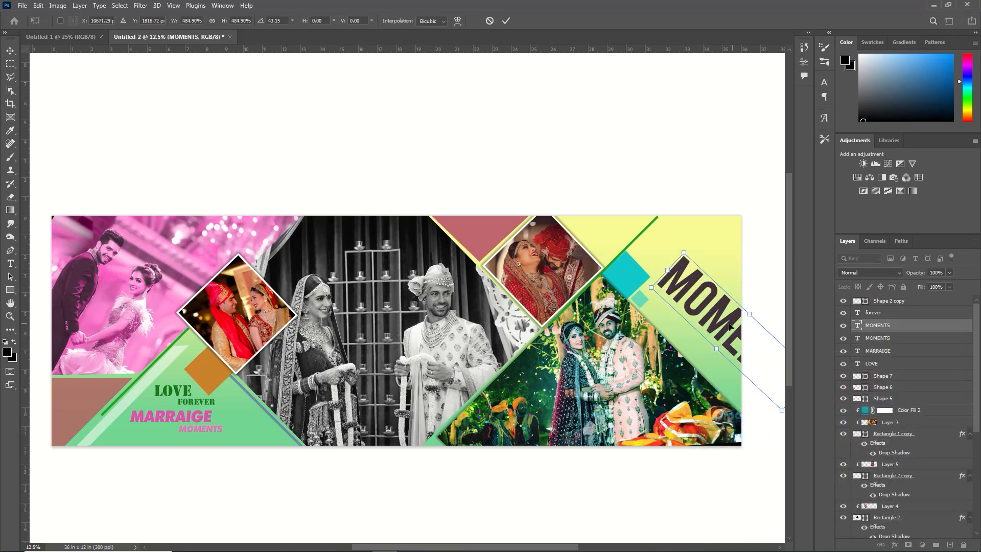
pyautogui.moveTo(730, 321); pyautogui.dragTo(665, 280)
# Place the large MOMENTS layer directly above the background copy and reduce its opacity to 36%.
pyautogui.moveTo(905, 327); pyautogui.dragTo(912, 505)
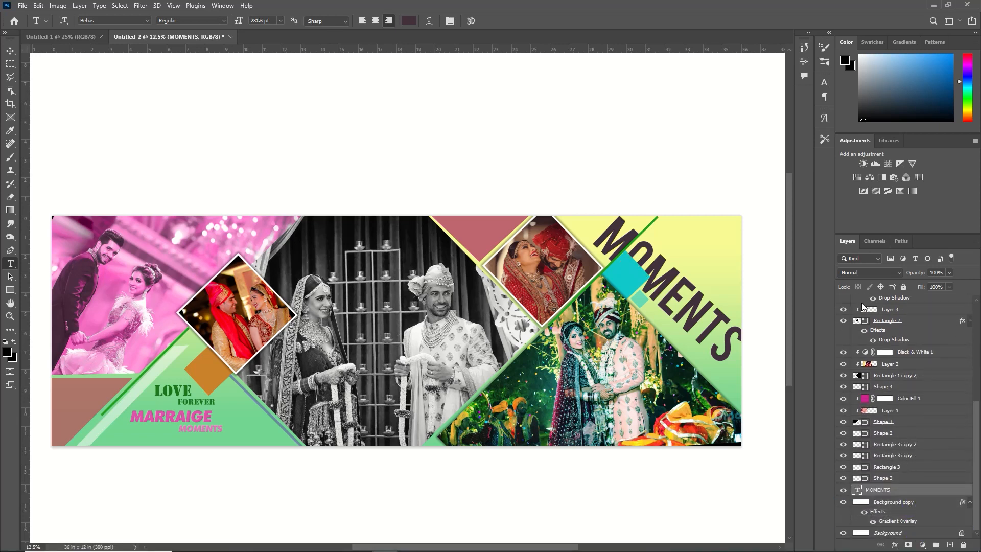
pyautogui.moveTo(918, 274); pyautogui.dragTo(869, 282)
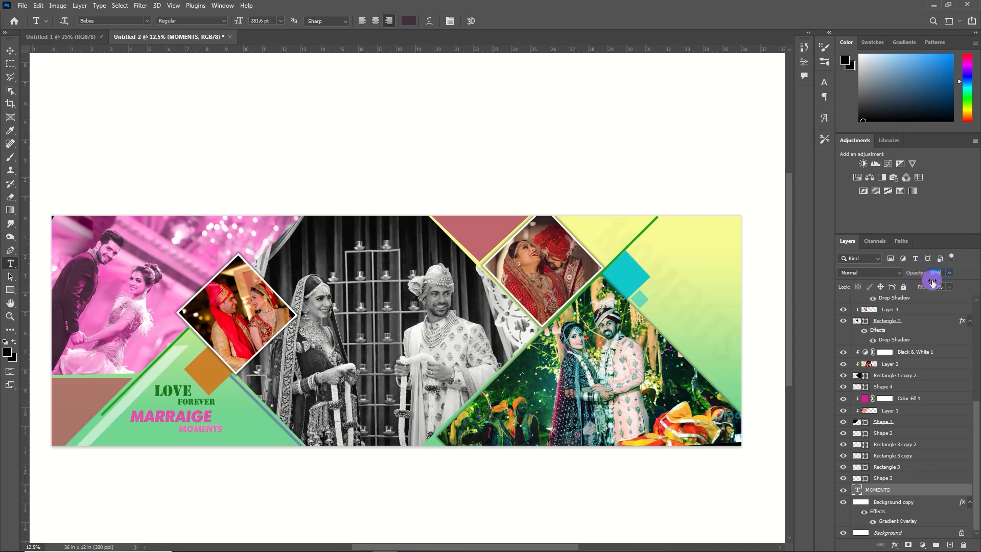
pyautogui.moveTo(917, 273); pyautogui.dragTo(940, 277)
# Duplicate the large diagonal MOMENTS text, scale the copy to about 138 pt and place it above the original.
pyautogui.hotkey('ctrl', 'j')
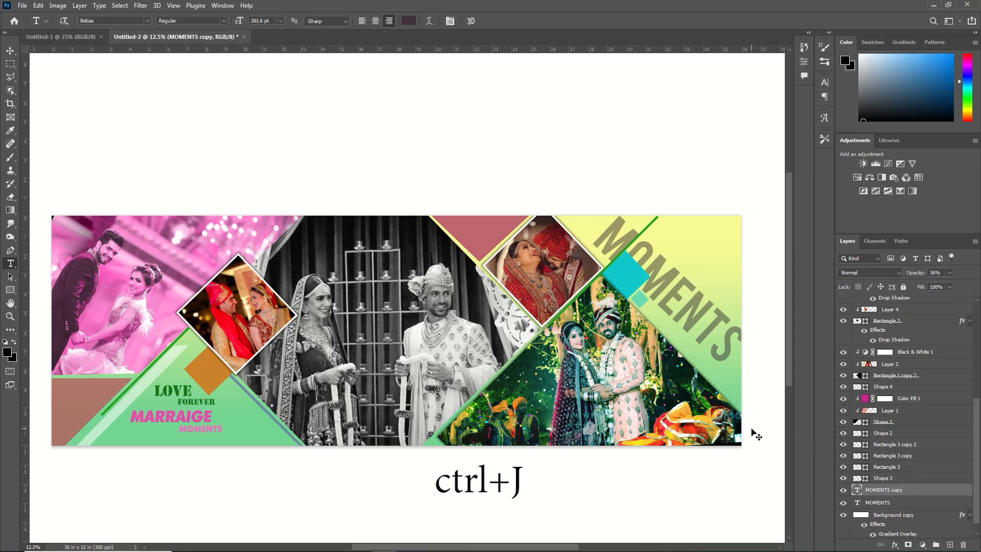
pyautogui.hotkey('ctrl', 't')
pyautogui.moveTo(582, 211); pyautogui.dragTo(672, 287)
pyautogui.moveTo(713, 324); pyautogui.dragTo(698, 256)
pyautogui.press('Return')
# Replace the wording of the smaller diagonal MOMENTS copy with WEDDING.
pyautogui.click(729, 294)
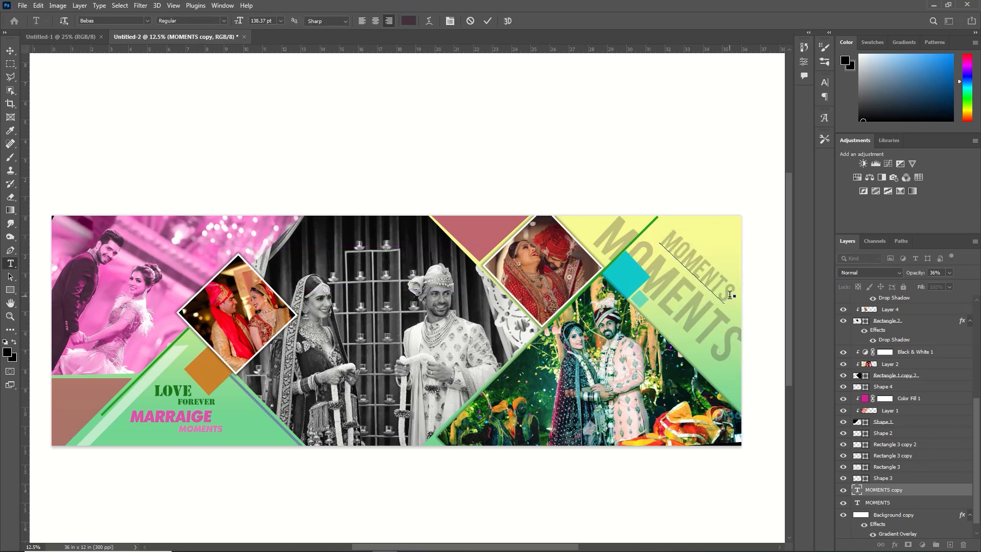
pyautogui.press('BackSpace')
pyautogui.press('BackSpace')
pyautogui.press('BackSpace')
pyautogui.press('BackSpace')
pyautogui.press('BackSpace')
pyautogui.press('BackSpace')
pyautogui.press('BackSpace')
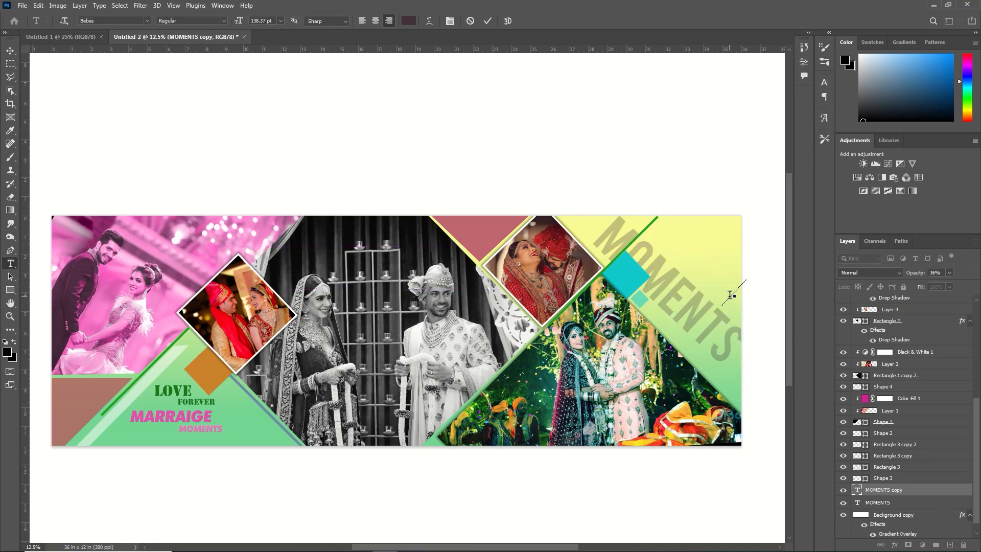
pyautogui.write('WEDDING')
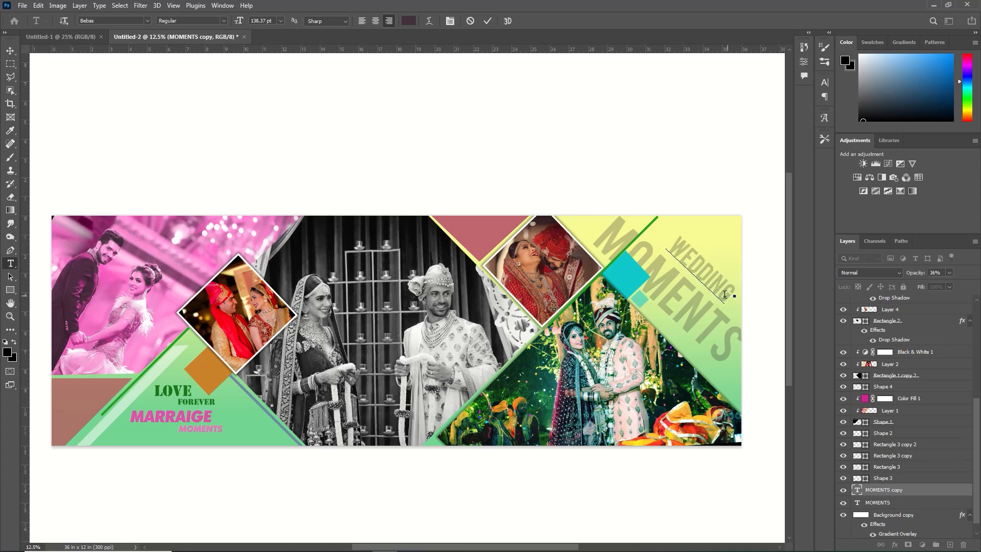
pyautogui.hotkey('ctrl', 'Return')
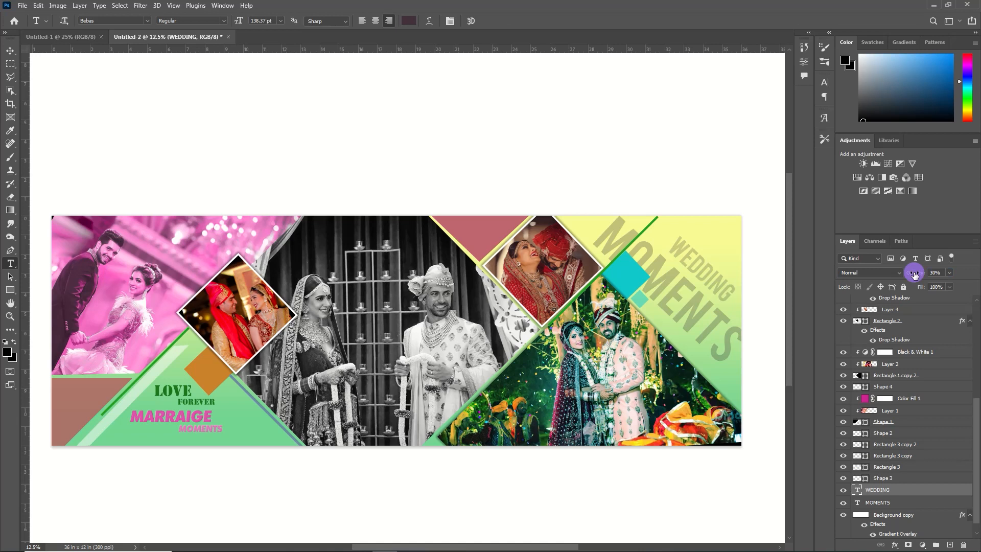
# Lower the opacity of the diagonal WEDDING and large MOMENTS texts to 24%.
pyautogui.click(875, 503)
pyautogui.moveTo(920, 275); pyautogui.dragTo(910, 269)
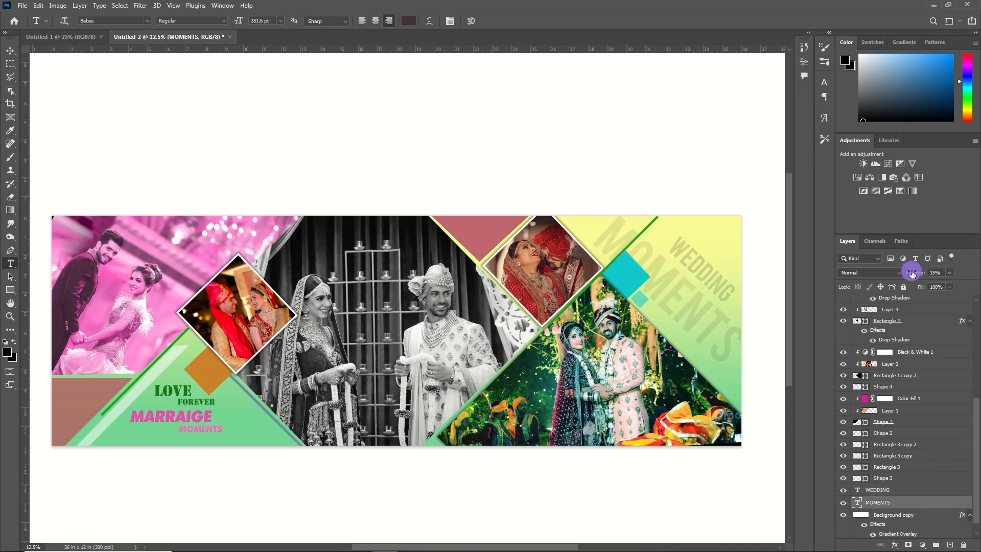
# Nudge the diagonal WEDDING text slightly up and to the left, keeping it above the large MOMENTS text.
pyautogui.click(9, 51)
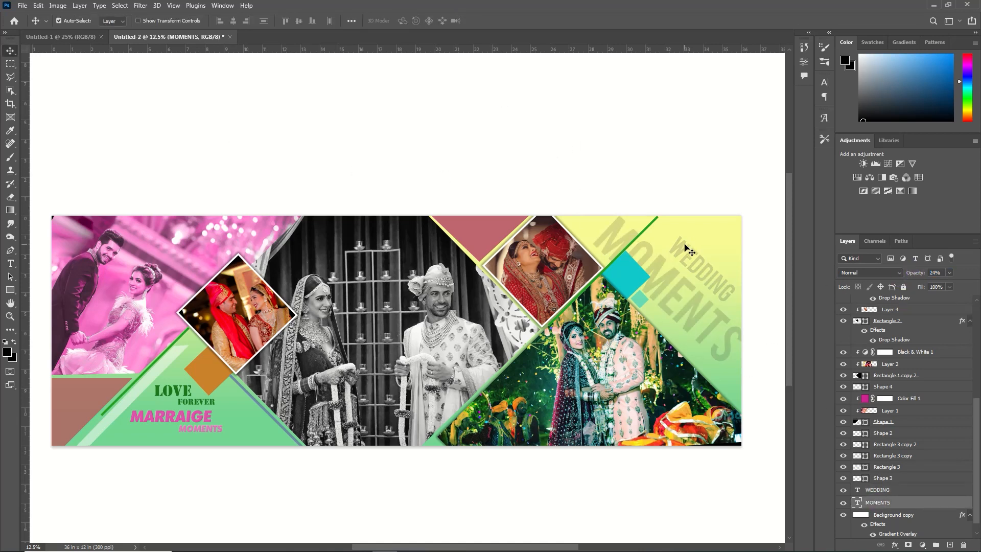
pyautogui.click(686, 245)
pyautogui.hotkey('shift', 'Left')
pyautogui.hotkey('shift', 'Left')
pyautogui.hotkey('shift', 'Left')
pyautogui.hotkey('shift', 'Left')
pyautogui.hotkey('shift', 'Left')
pyautogui.hotkey('shift', 'Left')
pyautogui.hotkey('shift', 'Left')
pyautogui.hotkey('shift', 'Left')
pyautogui.hotkey('shift', 'Left')
pyautogui.hotkey('shift', 'Left')
pyautogui.hotkey('shift', 'Left')
pyautogui.hotkey('shift', 'Left')
pyautogui.hotkey('shift', 'Left')
pyautogui.hotkey('shift', 'Left')
pyautogui.hotkey('shift', 'Left')
pyautogui.hotkey('shift', 'Left')
pyautogui.hotkey('shift', 'Up')
pyautogui.hotkey('shift', 'Up')
pyautogui.hotkey('shift', 'Up')
pyautogui.hotkey('shift', 'Up')
pyautogui.hotkey('shift', 'Right')
pyautogui.hotkey('shift', 'Right')
pyautogui.hotkey('shift', 'Right')
pyautogui.hotkey('shift', 'Right')
pyautogui.hotkey('shift', 'Right')
pyautogui.hotkey('shift', 'Right')
pyautogui.hotkey('shift', 'Right')
pyautogui.hotkey('shift', 'Up')
pyautogui.hotkey('shift', 'Up')
pyautogui.hotkey('shift', 'Up')
pyautogui.hotkey('shift', 'Up')
pyautogui.hotkey('shift', 'Up')
pyautogui.hotkey('shift', 'Up')
pyautogui.hotkey('shift', 'Up')
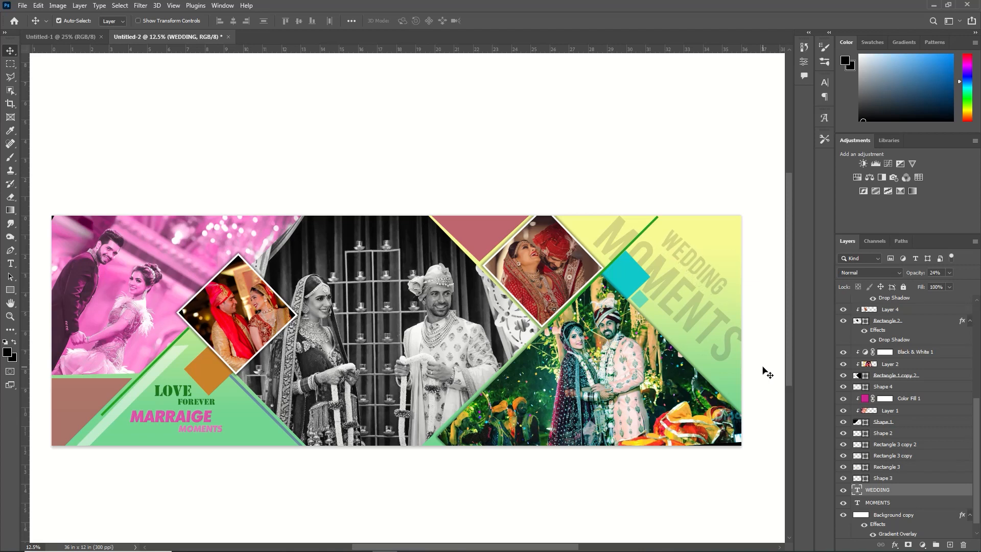
# Draw a triangle shape about 3144 x 1689 px with the Pen tool behind the LOVE and MARRAIGE titles, just above the background copy.
pyautogui.scroll(-2, 535, 463)
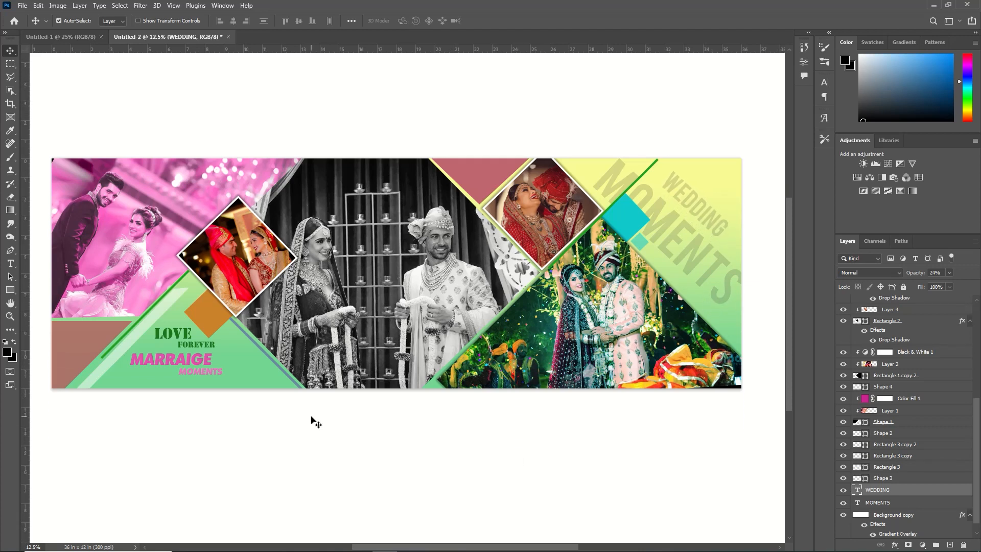
pyautogui.click(312, 417)
pyautogui.click(10, 250)
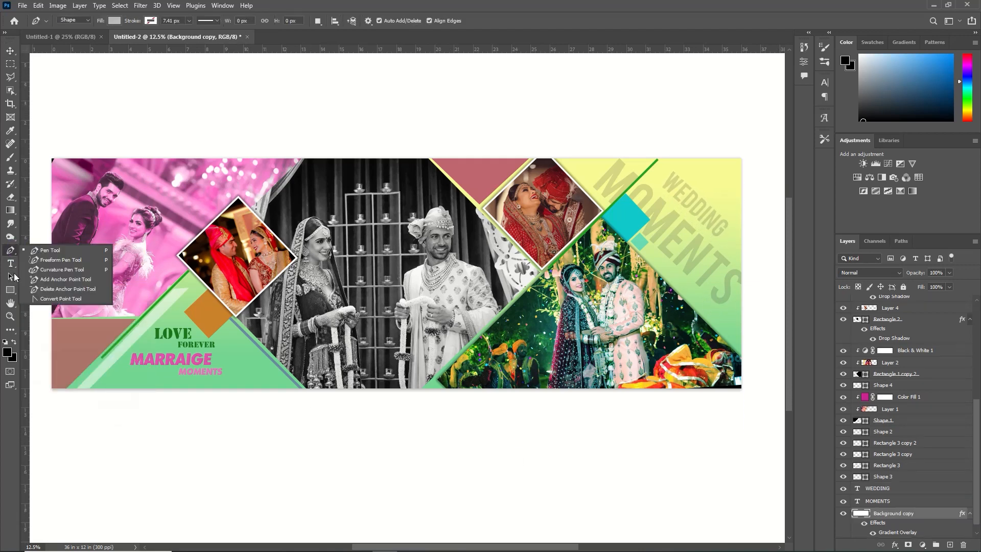
pyautogui.click(50, 250)
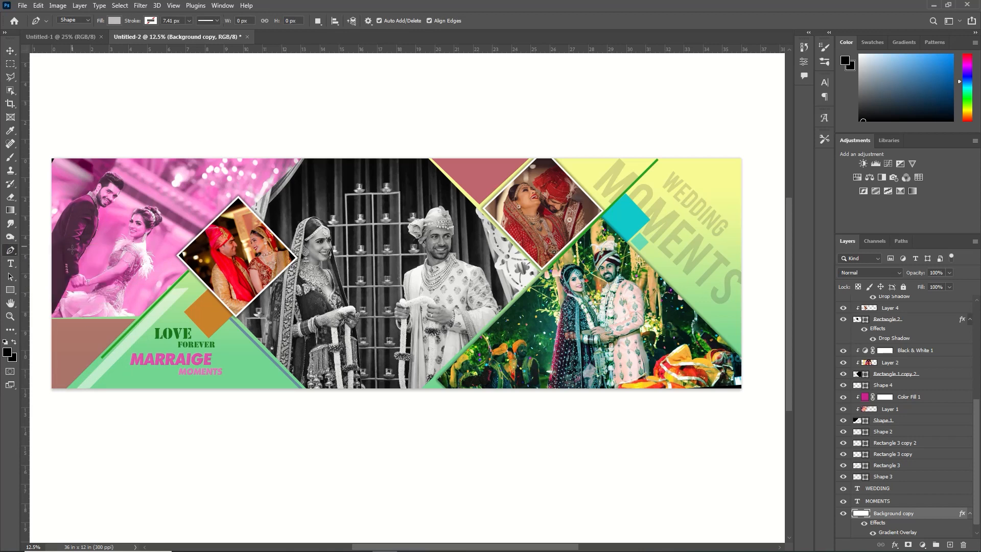
pyautogui.click(93, 396)
pyautogui.click(196, 294)
pyautogui.click(295, 401)
# Fill the triangle behind the titles with muted green #77ba8d.
pyautogui.doubleClick(866, 514)
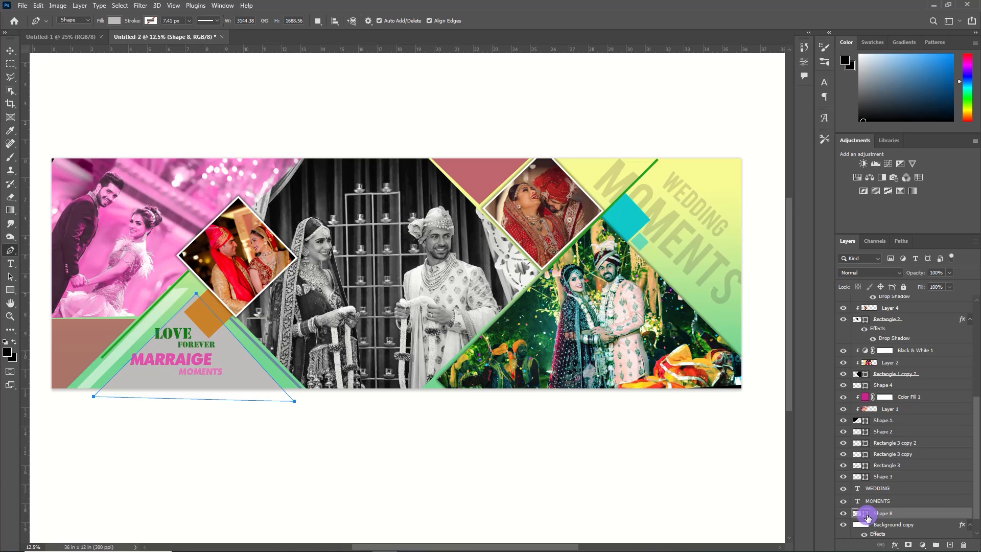
pyautogui.click(844, 446)
pyautogui.click(749, 401)
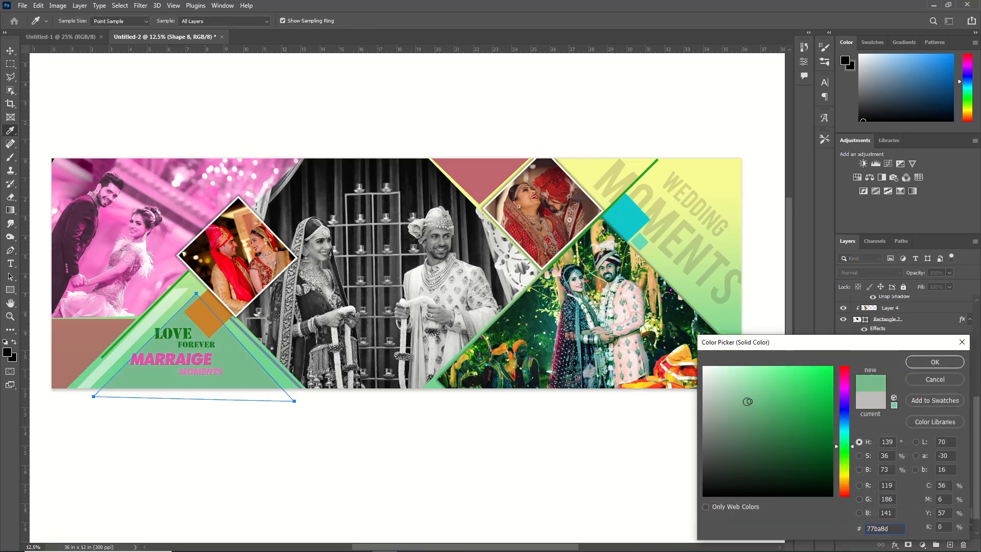
pyautogui.click(932, 361)
pyautogui.press('v')
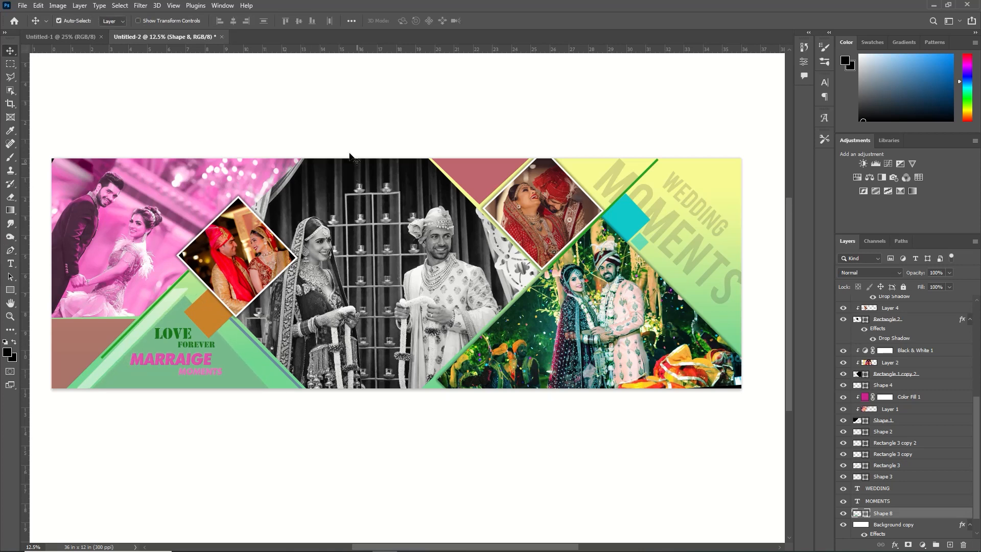
# Draw a white rectangle about 2600 x 320 px over the central photo and bring its layer to the top of the stack.
pyautogui.click(10, 290)
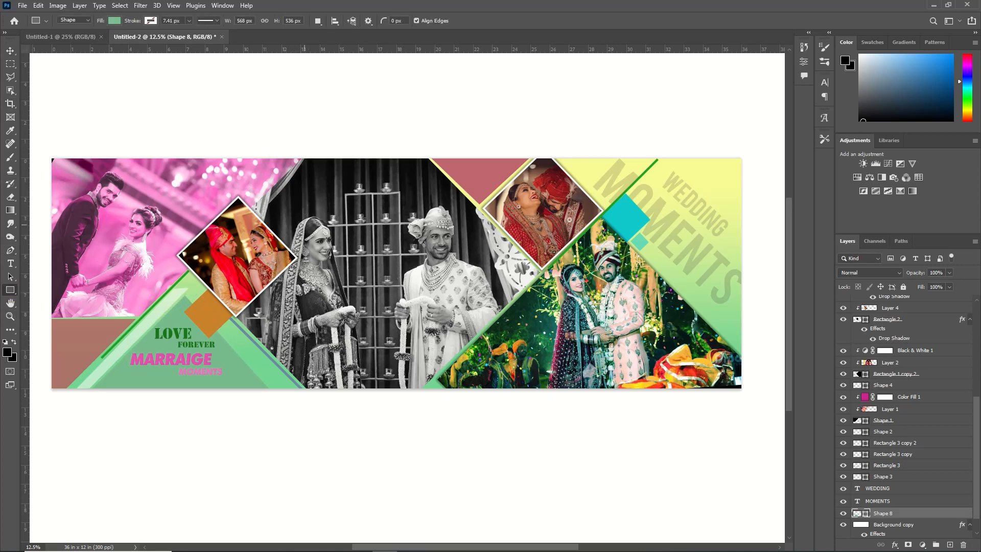
pyautogui.moveTo(312, 178); pyautogui.dragTo(478, 198)
pyautogui.click(115, 21)
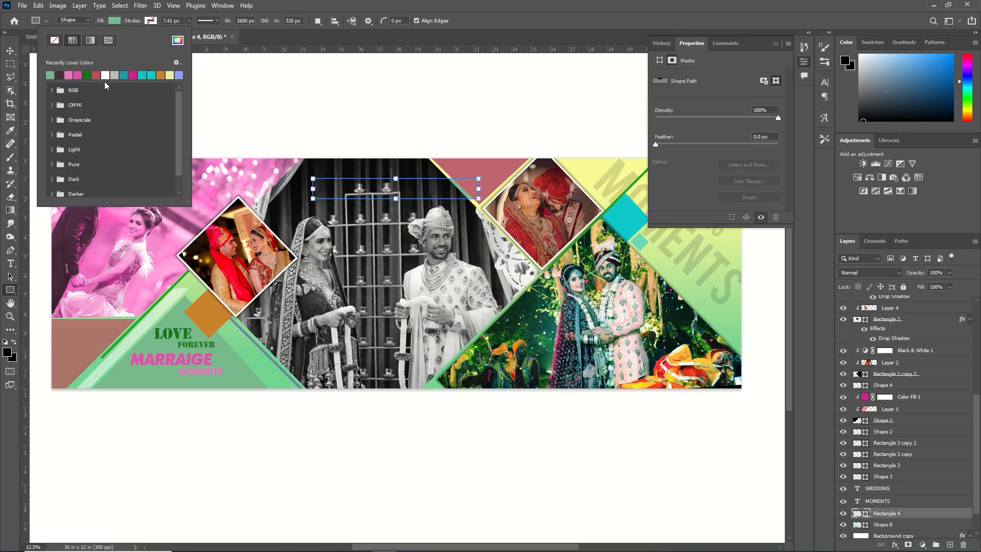
pyautogui.click(105, 75)
pyautogui.moveTo(918, 513); pyautogui.dragTo(922, 299)
# Rotate the white bar 90° clockwise and move it down between the couple in the central photo.
pyautogui.hotkey('ctrl', 't')
pyautogui.rightClick(438, 194)
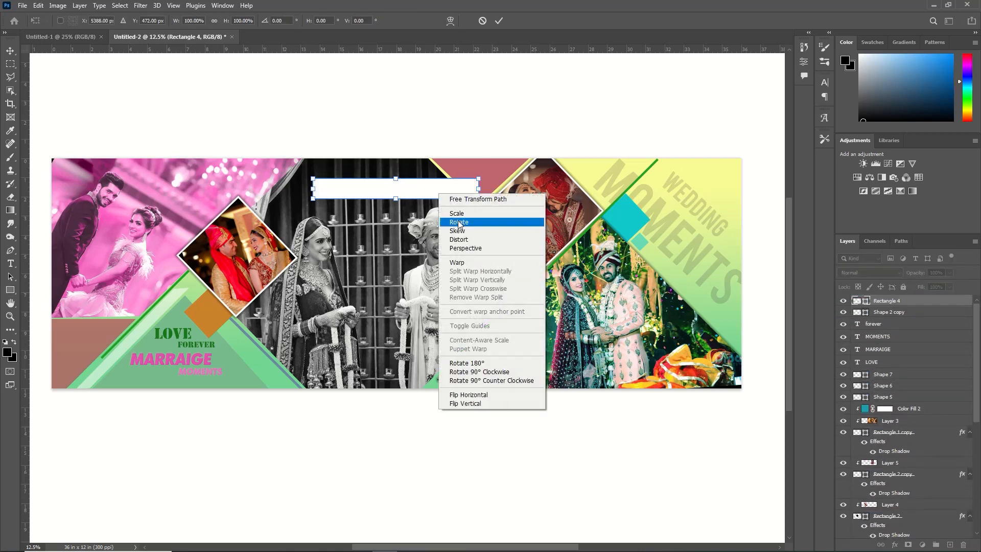
pyautogui.click(485, 395)
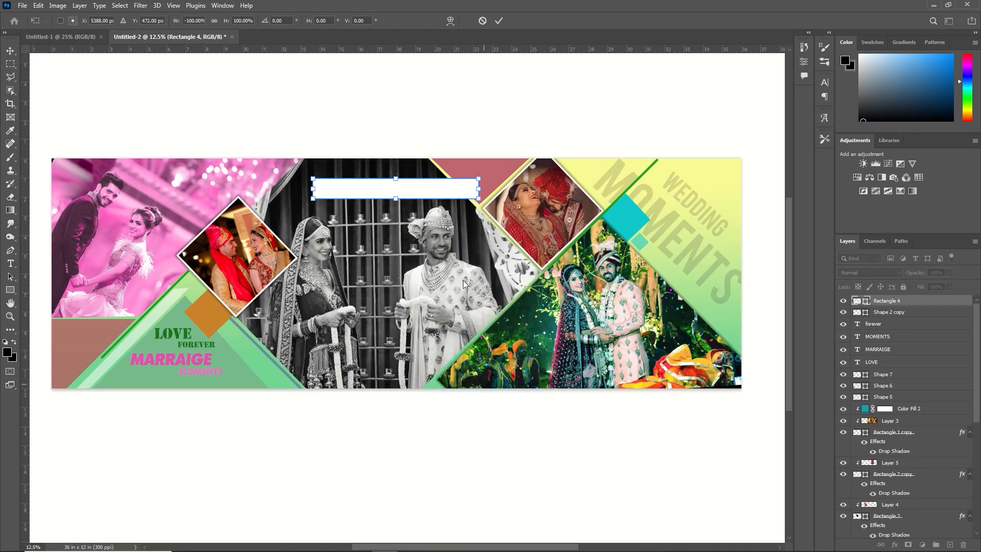
pyautogui.rightClick(454, 189)
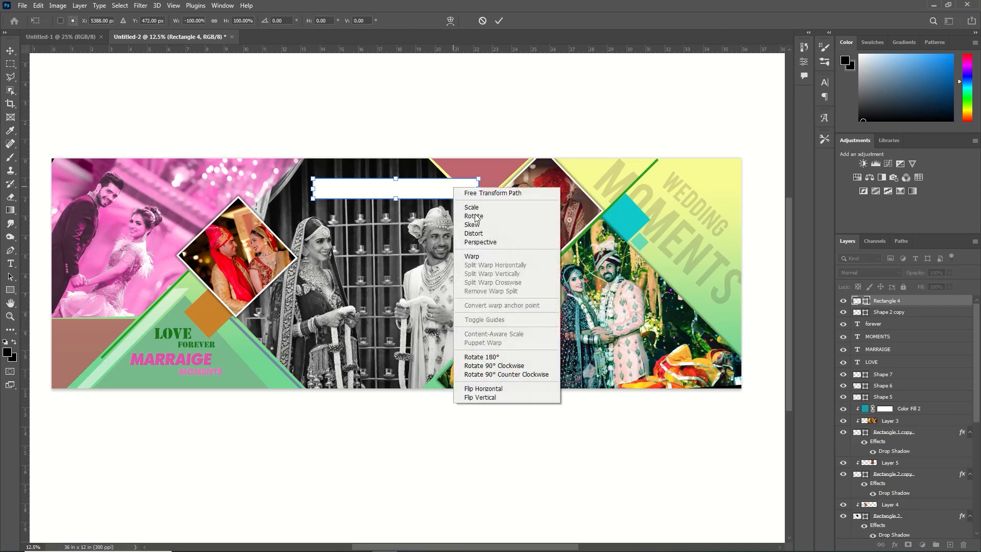
pyautogui.click(514, 365)
pyautogui.click(499, 20)
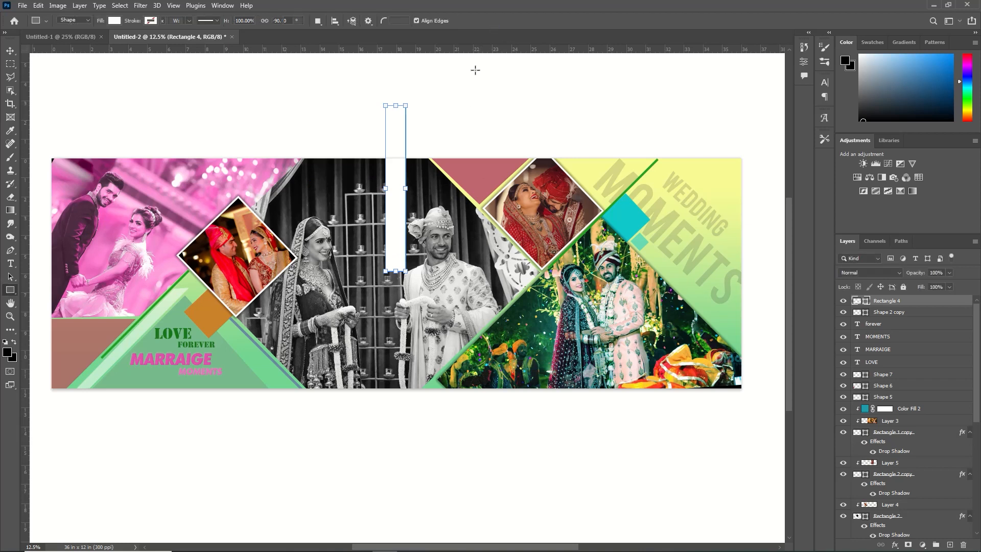
pyautogui.press('v')
pyautogui.moveTo(396, 225); pyautogui.dragTo(379, 338)
# Add the vertical text WEDDING DAY on the white bar.
pyautogui.click(10, 264)
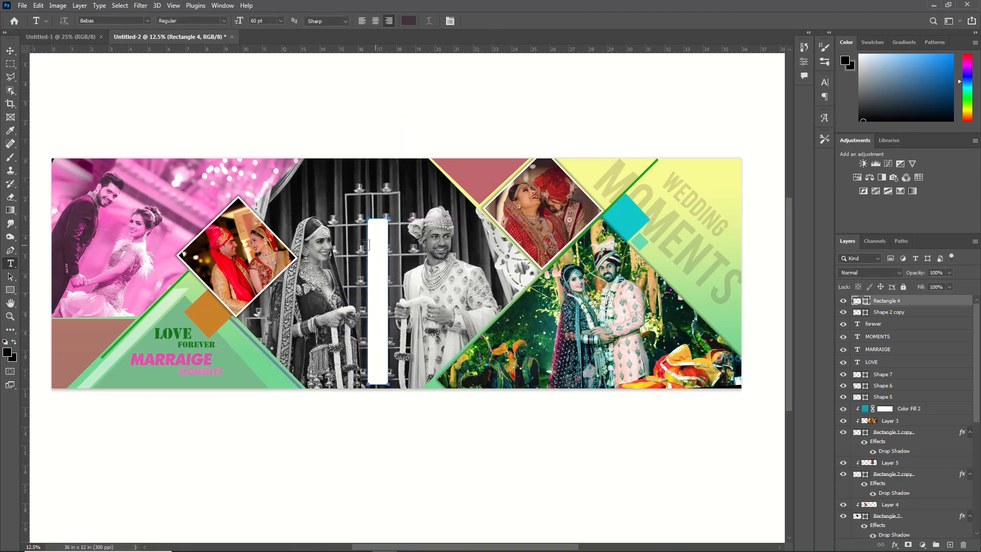
pyautogui.rightClick(11, 265)
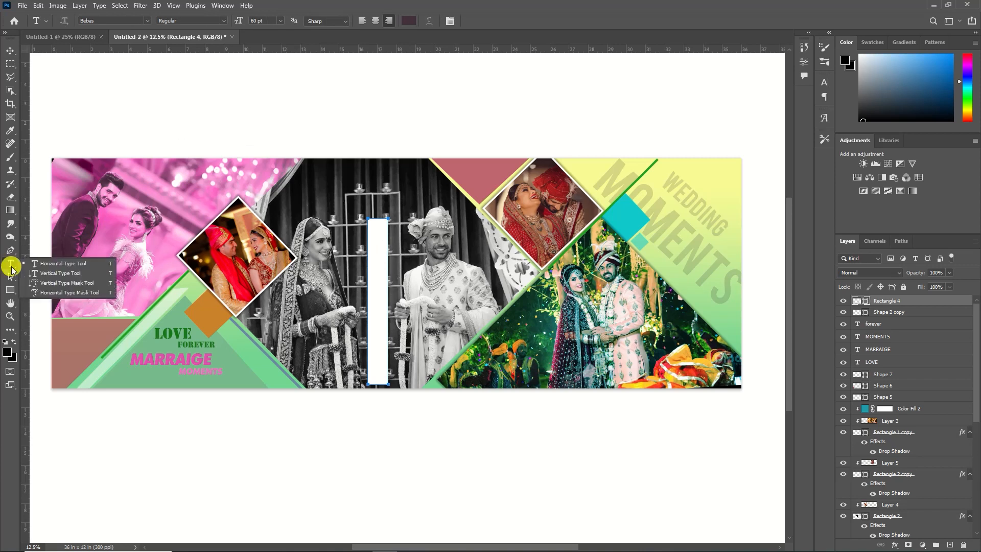
pyautogui.click(54, 274)
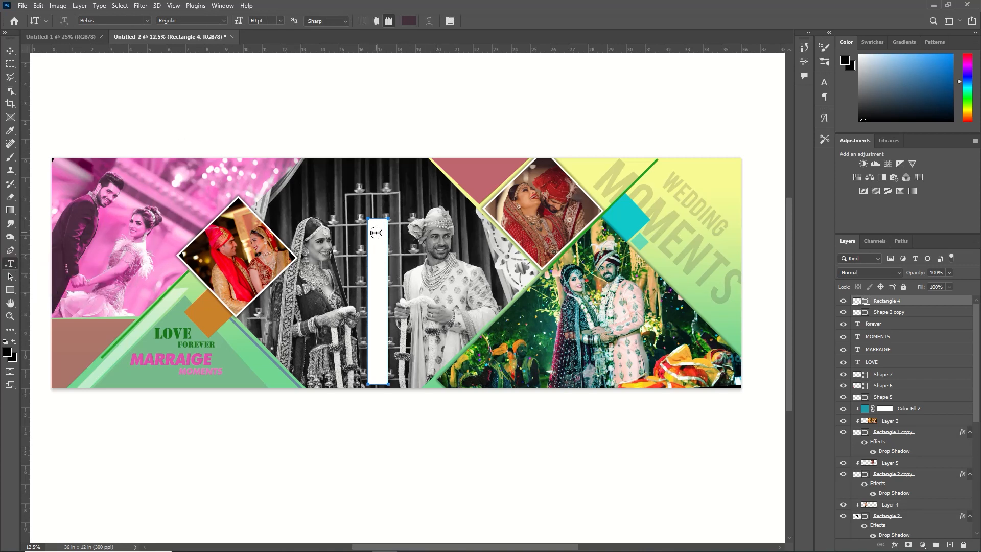
pyautogui.click(376, 233)
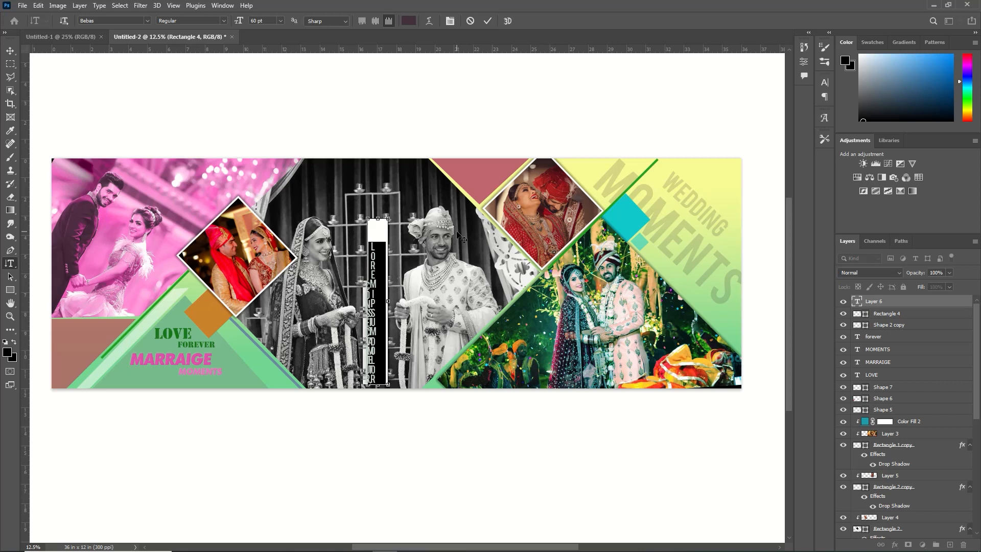
pyautogui.press('BackSpace')
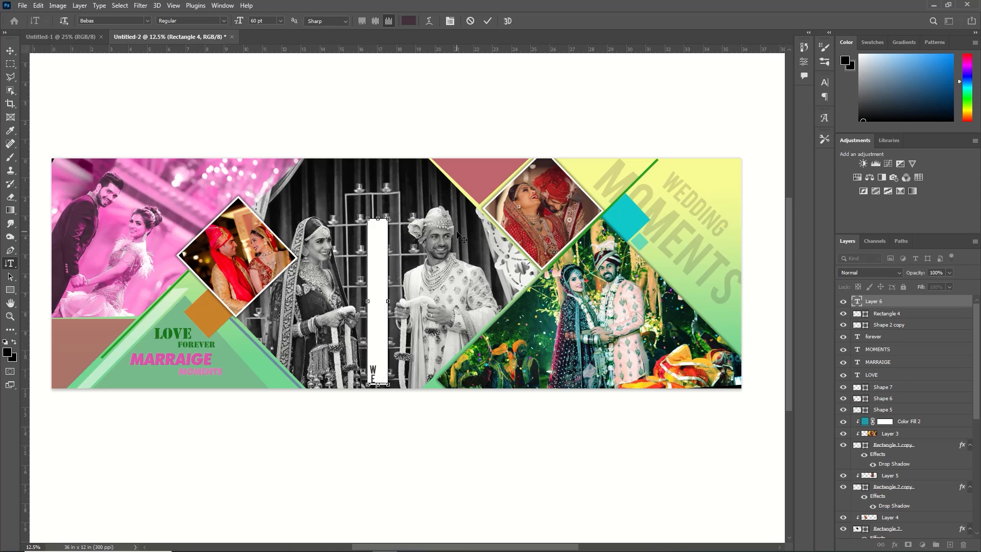
pyautogui.write('WEDDINGDAY')
# Change the vertical WEDDING DAY text to the Admo Display Lys Italic font and widen its tracking to fill the white bar.
pyautogui.click(825, 82)
pyautogui.click(758, 98)
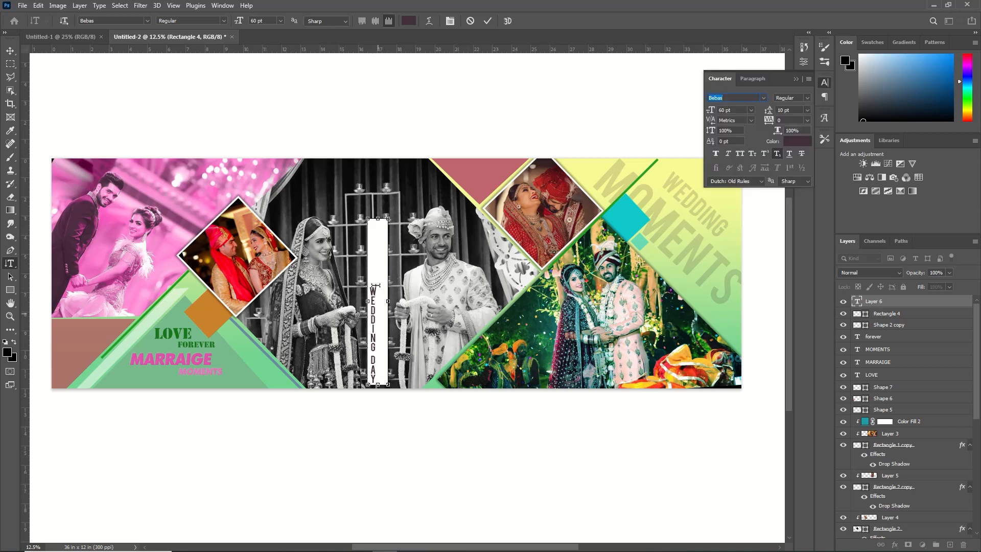
pyautogui.moveTo(372, 289); pyautogui.dragTo(416, 367)
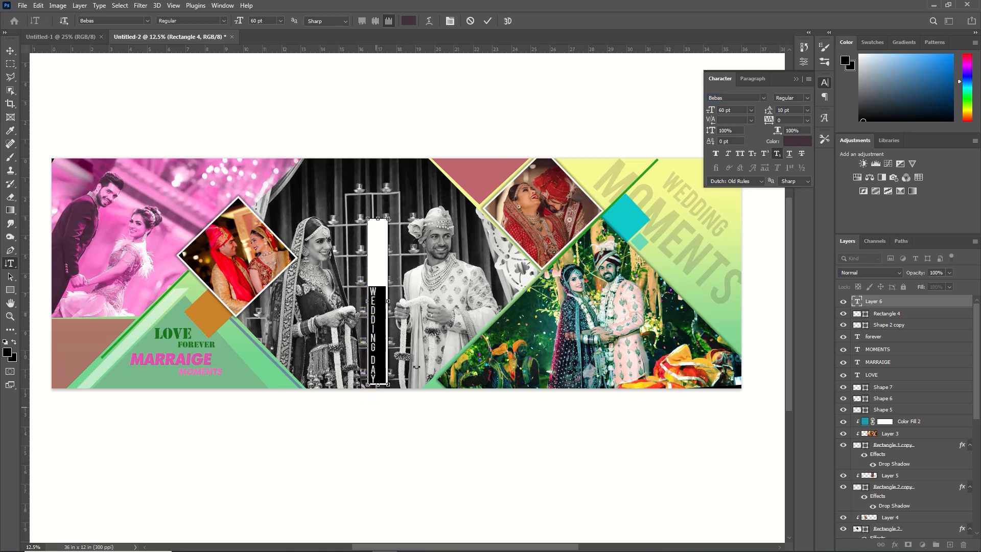
pyautogui.click(763, 99)
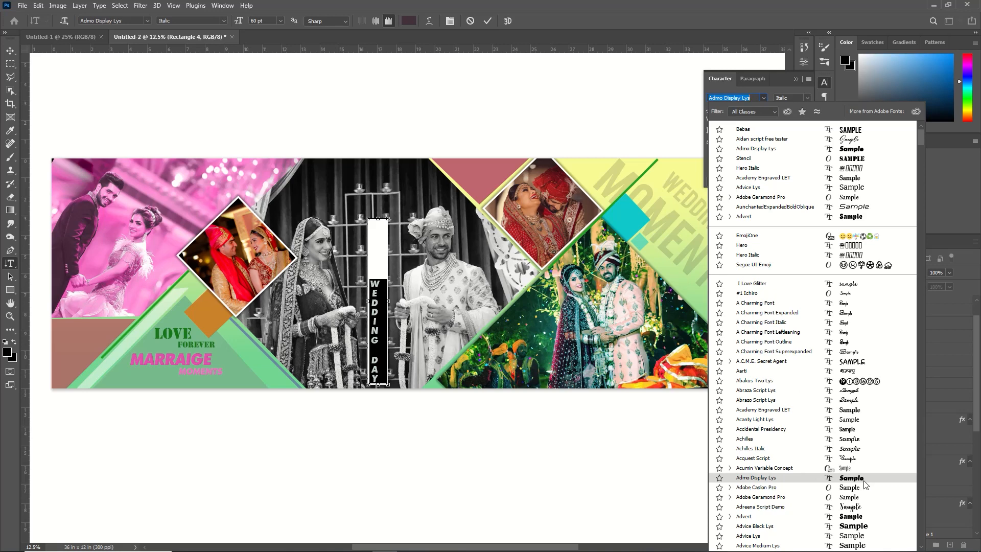
pyautogui.click(865, 484)
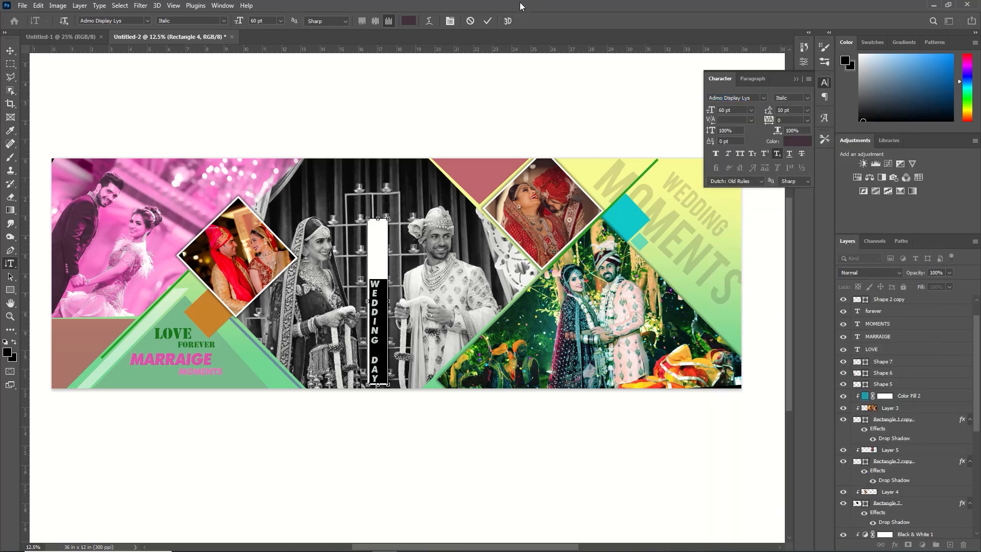
pyautogui.moveTo(771, 120)
pyautogui.mouseDown()
pyautogui.moveTo(756, 116)
pyautogui.moveTo(779, 121)
pyautogui.mouseUp()
# Set the blend mode of the white bar behind the WEDDING DAY text to Exclusion.
pyautogui.click(893, 318)
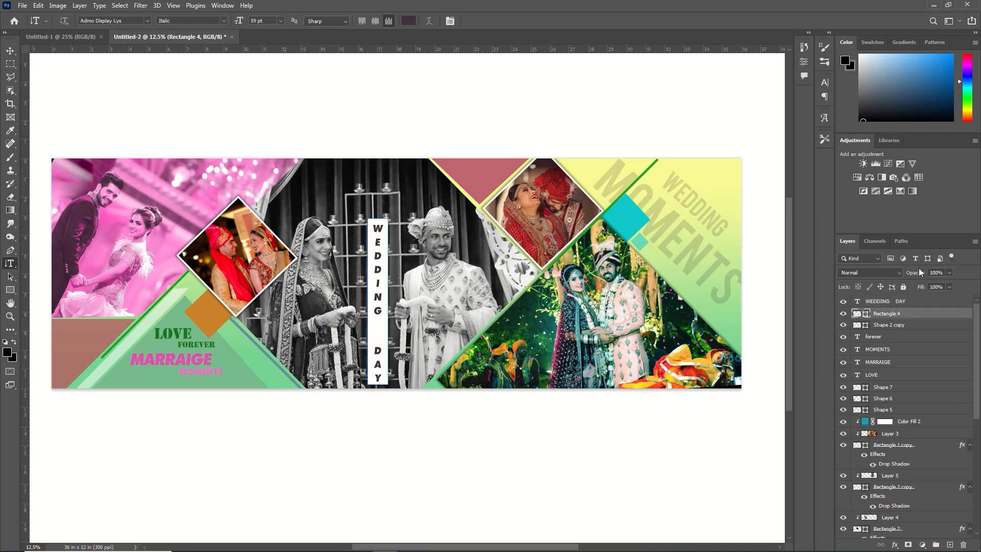
pyautogui.click(894, 276)
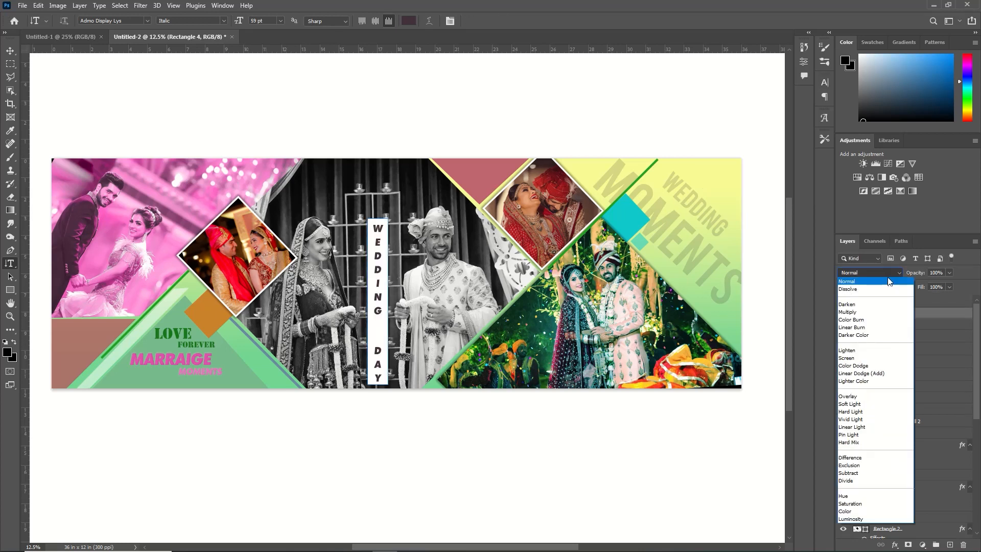
pyautogui.click(881, 465)
# Recolor the WEDDING DAY text crimson red, #db2e4f.
pyautogui.click(410, 20)
pyautogui.click(844, 370)
pyautogui.click(806, 385)
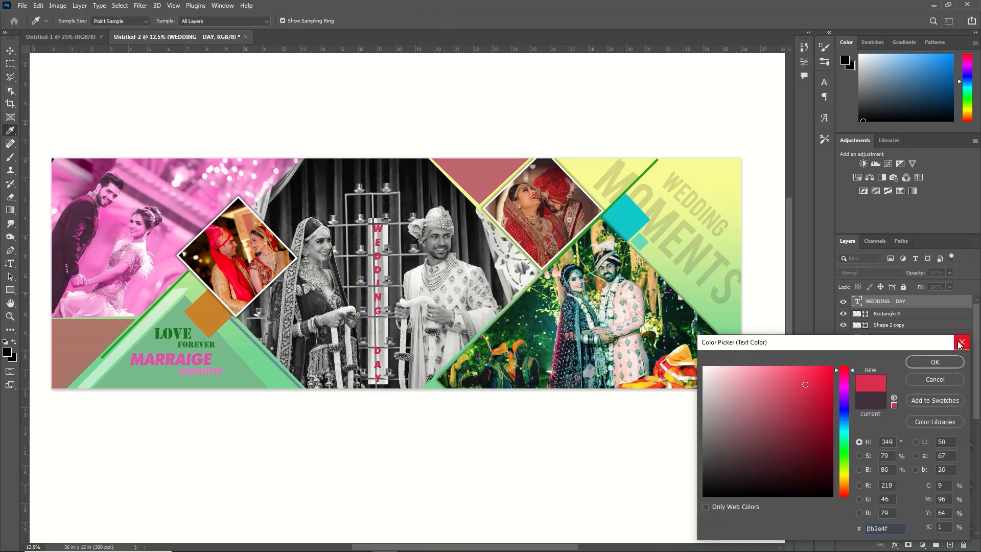
pyautogui.click(941, 362)
# Stretch the vertical bar upward so it reaches the top edge of the spread.
pyautogui.click(887, 314)
pyautogui.hotkey('ctrl', 't')
pyautogui.moveTo(377, 220); pyautogui.dragTo(378, 153)
pyautogui.doubleClick(858, 301)
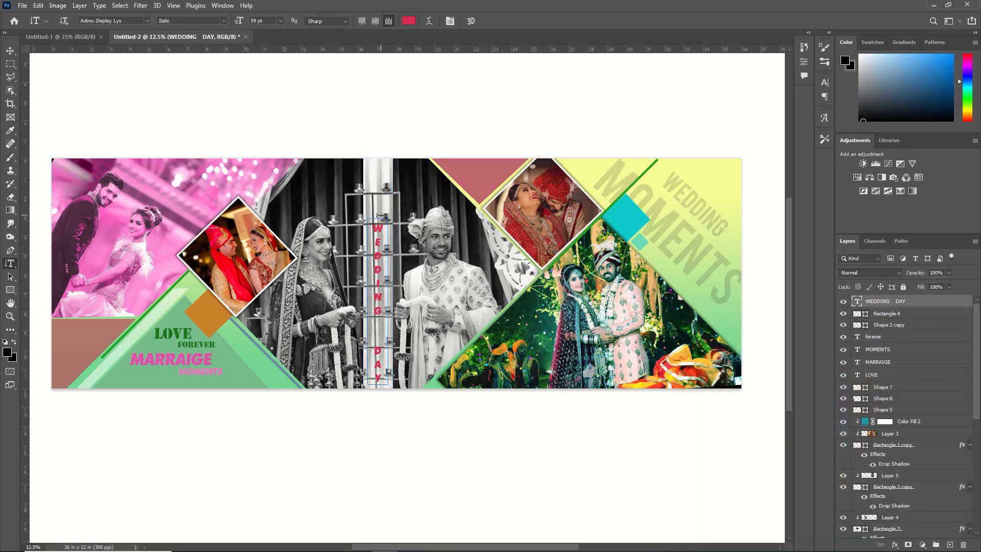
pyautogui.moveTo(240, 21); pyautogui.dragTo(263, 40)
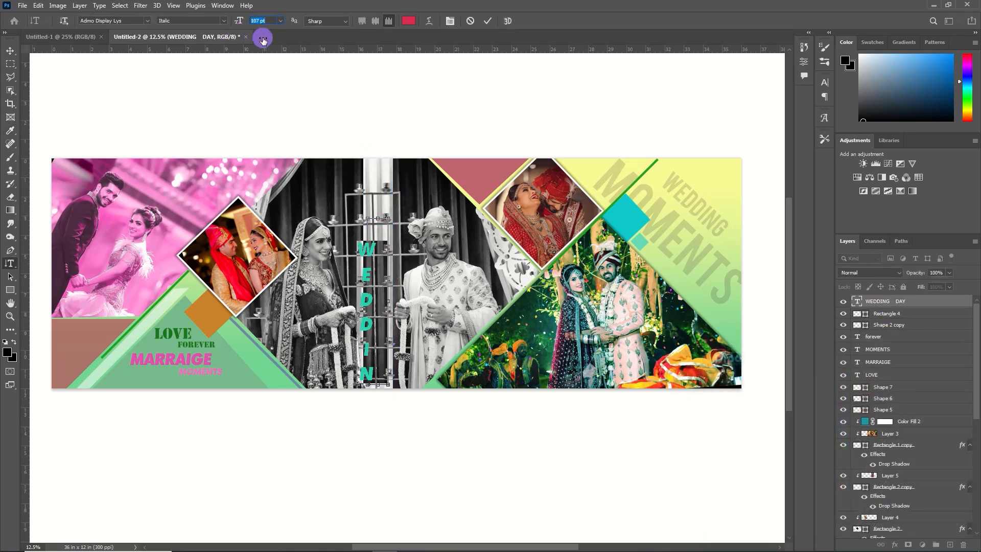
pyautogui.click(487, 20)
pyautogui.hotkey('ctrl', 't')
pyautogui.moveTo(384, 204); pyautogui.dragTo(378, 181)
pyautogui.press('Return')
# Scale and reposition the WEDDING DAY text so it spans the full height of the bar.
pyautogui.press('v')
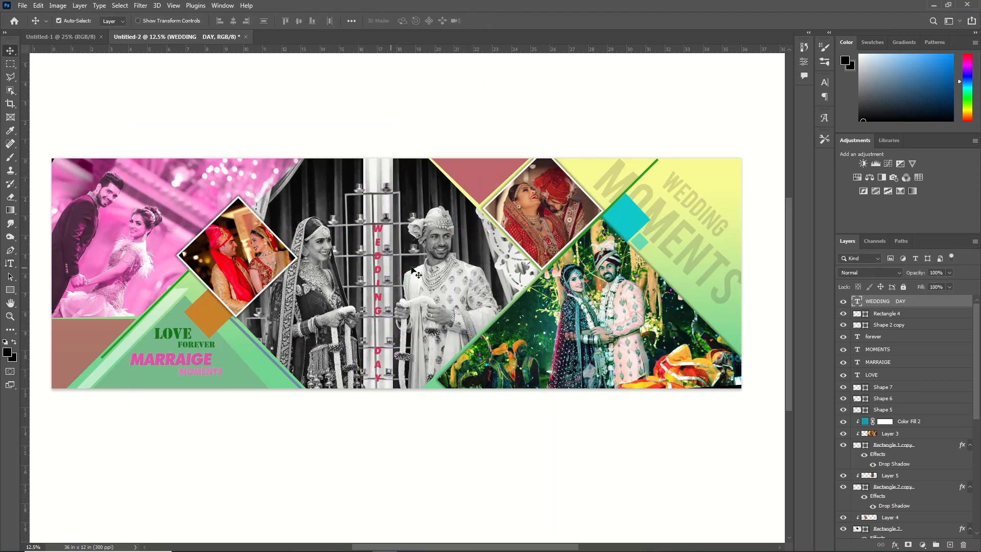
pyautogui.hotkey('ctrl', 't')
pyautogui.moveTo(378, 330); pyautogui.dragTo(378, 388)
pyautogui.moveTo(391, 277)
pyautogui.mouseDown()
pyautogui.moveTo(414, 276)
pyautogui.moveTo(400, 276)
pyautogui.mouseUp()
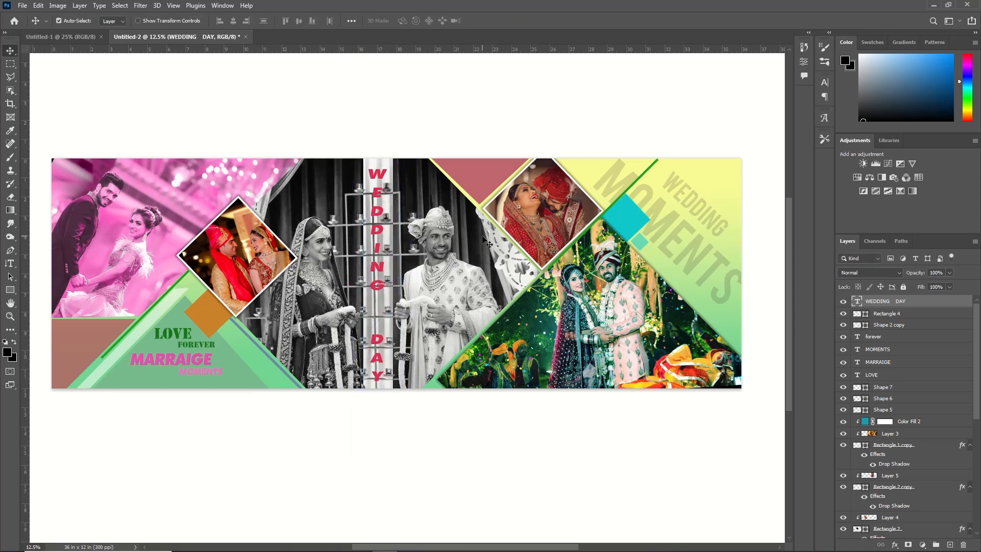
# Blend the WEDDING DAY text with Multiply and lower its layer opacity.
pyautogui.click(884, 273)
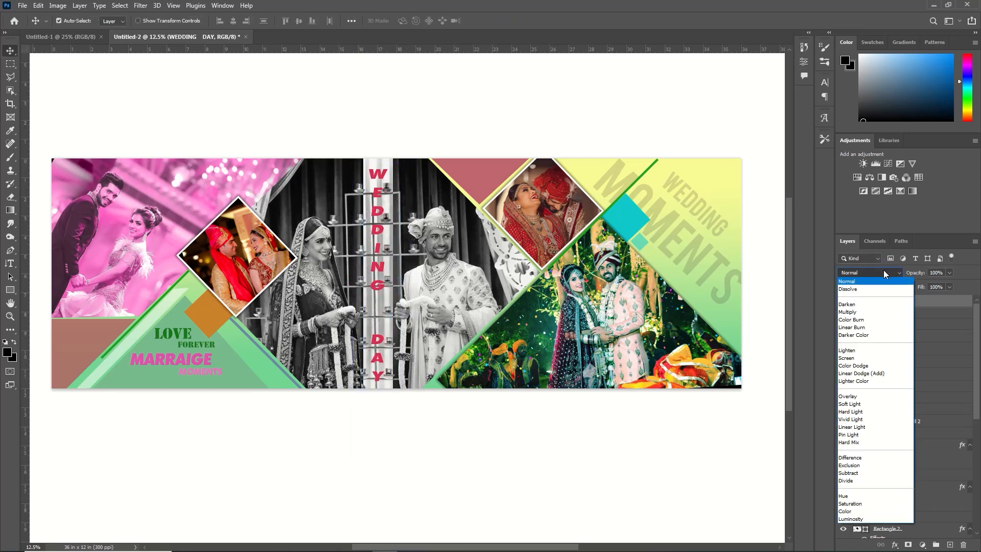
pyautogui.click(880, 313)
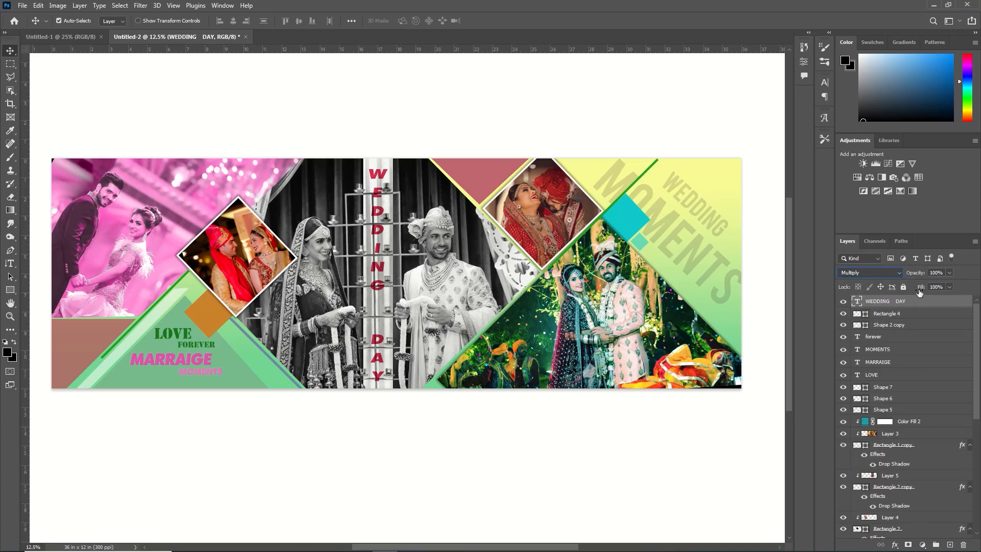
pyautogui.moveTo(920, 273)
pyautogui.mouseDown()
pyautogui.moveTo(893, 276)
pyautogui.moveTo(923, 277)
pyautogui.mouseUp()
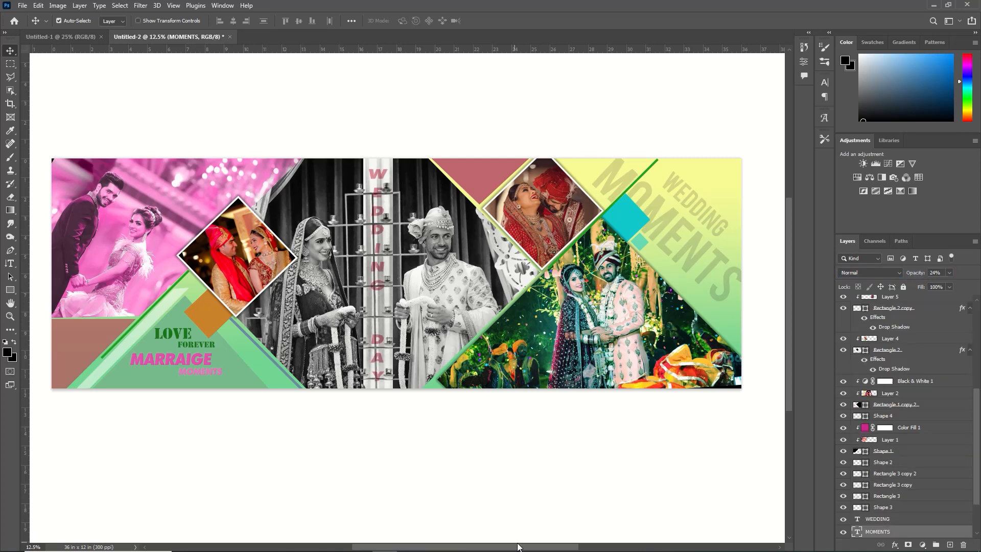
# Add a Multiply drop shadow to the MARRAIGE title, adjusting the shadow's distance and spread.
pyautogui.moveTo(508, 548); pyautogui.dragTo(299, 542)
pyautogui.hotkey('ctrl', '+')
pyautogui.hotkey('ctrl', '+')
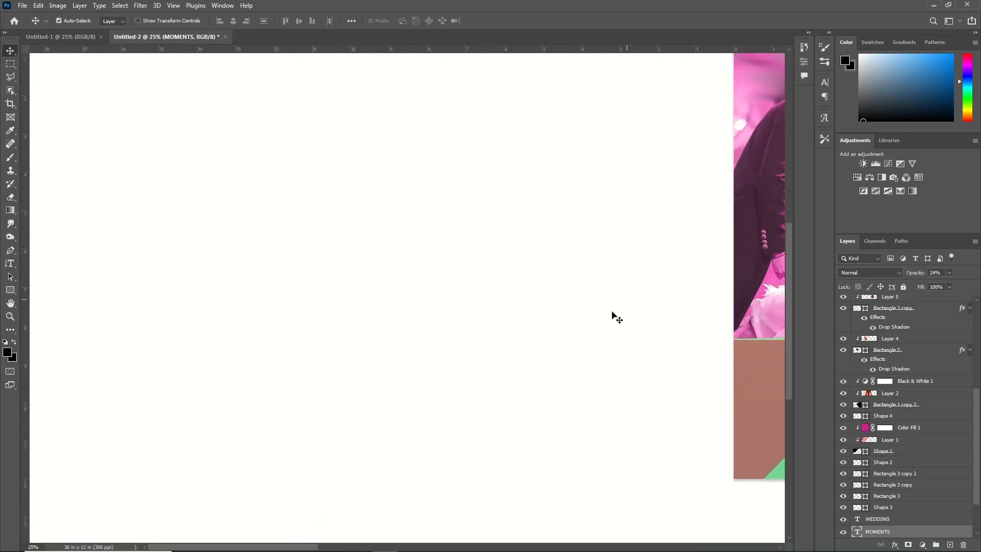
pyautogui.scroll(3, 617, 317)
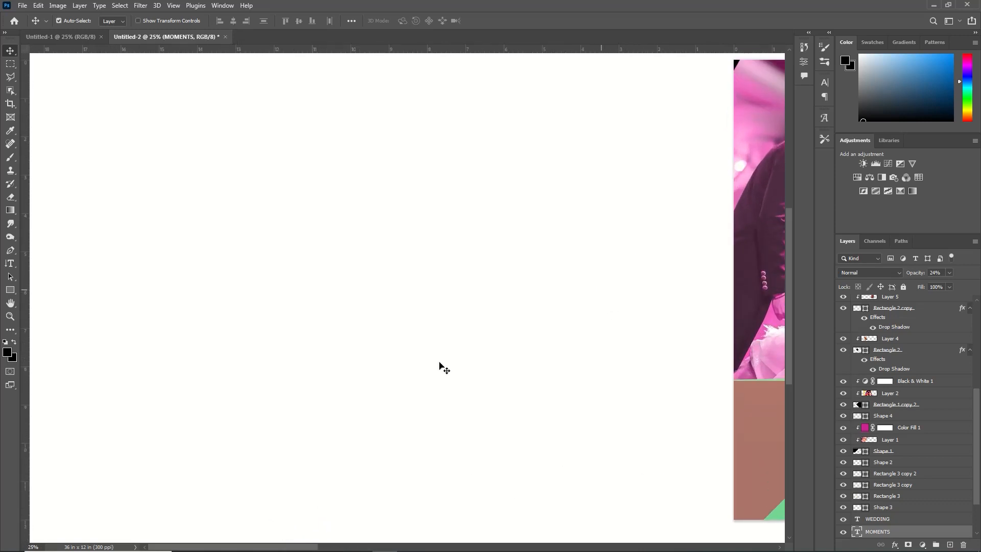
pyautogui.moveTo(272, 544); pyautogui.dragTo(419, 547)
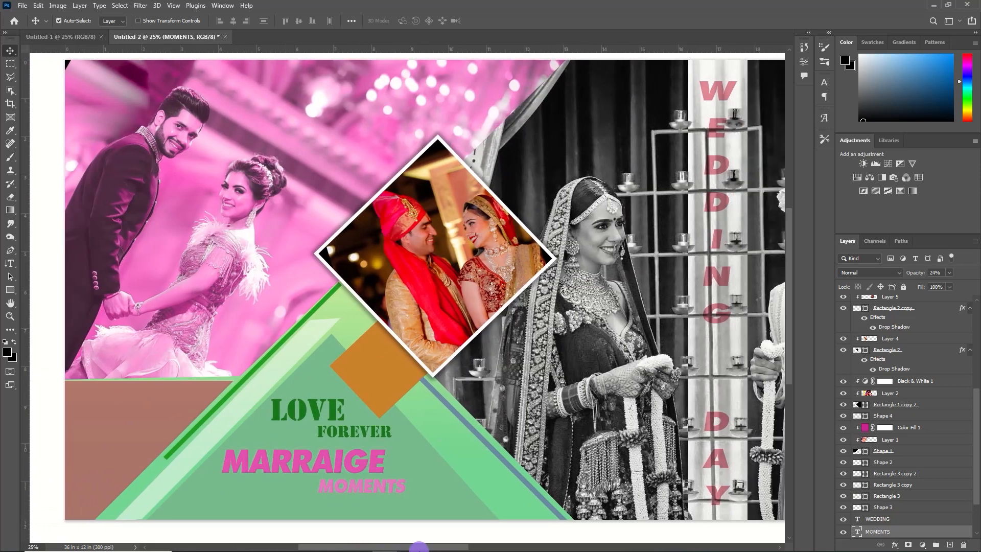
pyautogui.click(298, 463)
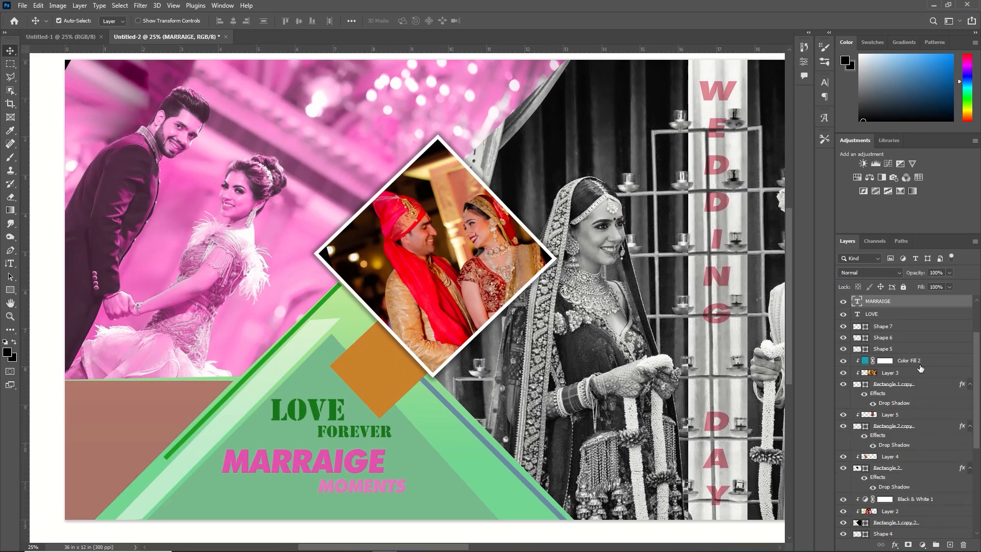
pyautogui.doubleClick(933, 302)
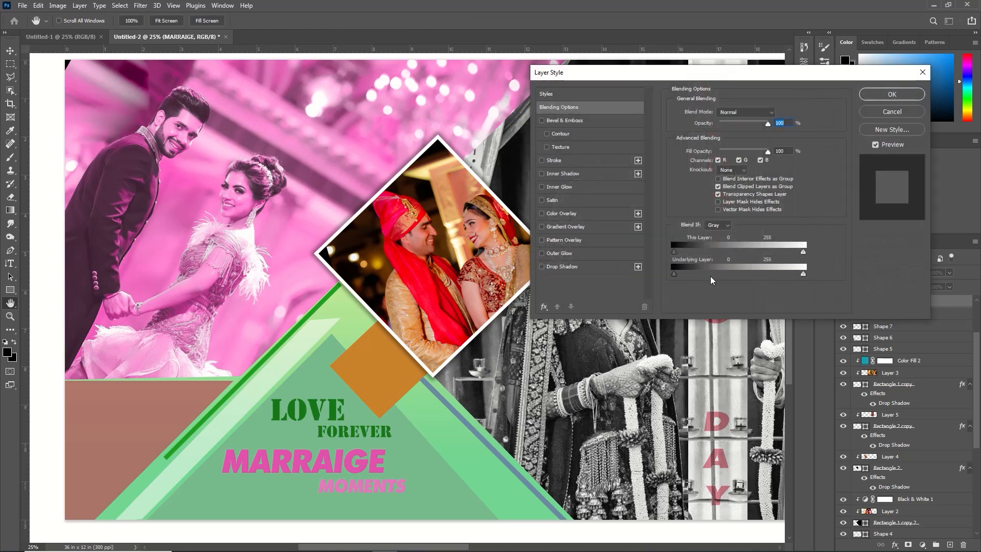
pyautogui.click(618, 263)
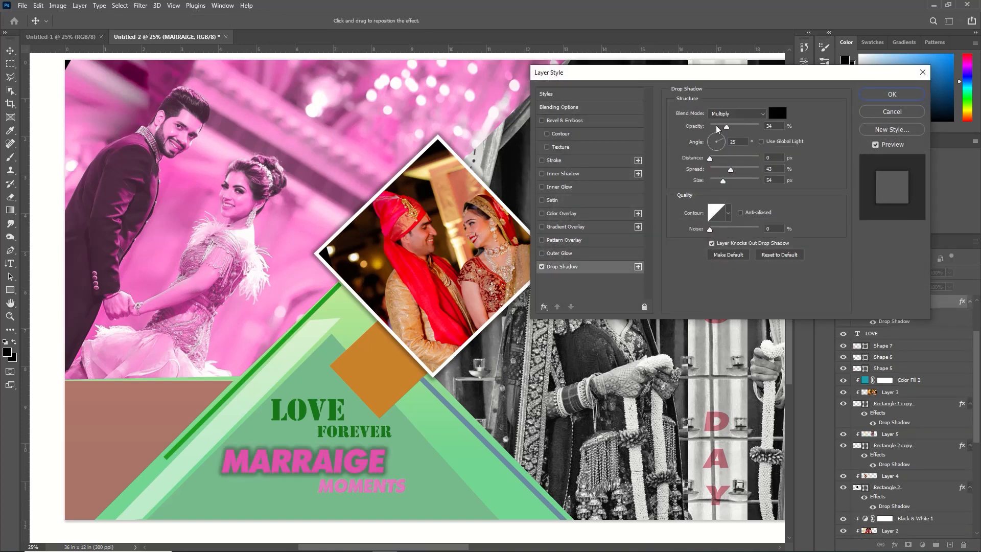
pyautogui.moveTo(731, 158); pyautogui.dragTo(718, 171)
pyautogui.press('Return')
# Add a Multiply drop shadow at about 19% opacity to the LOVE title, adjusting its distance and size.
pyautogui.click(957, 335)
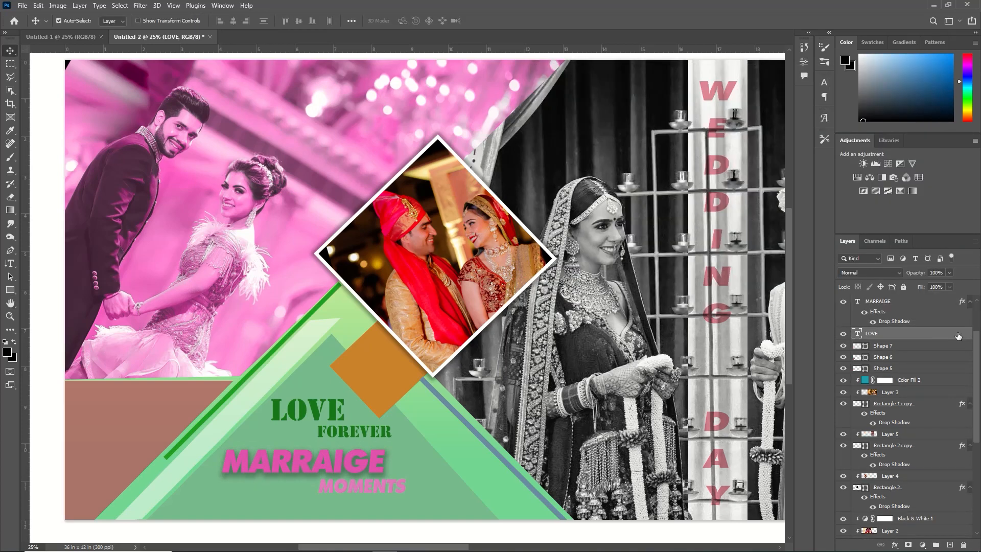
pyautogui.doubleClick(937, 338)
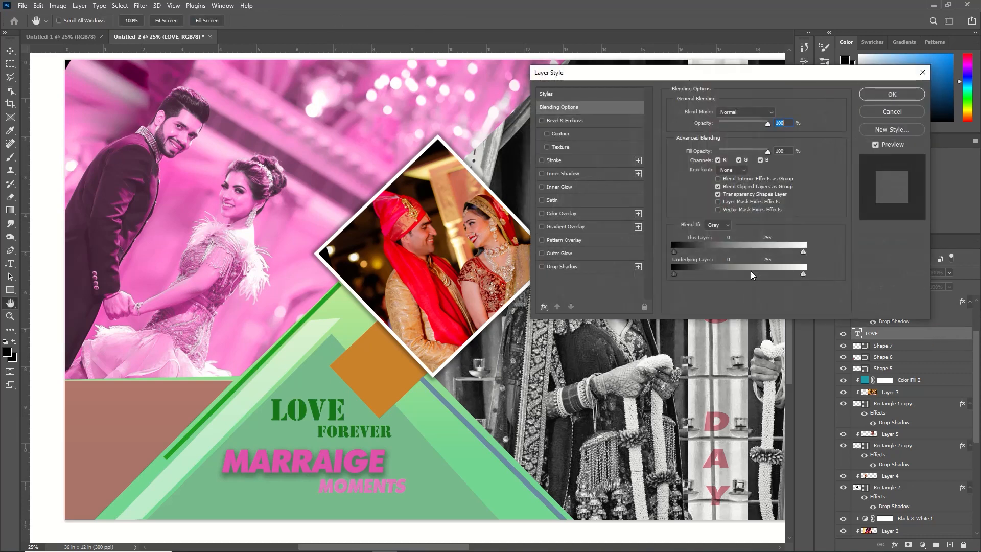
pyautogui.click(603, 275)
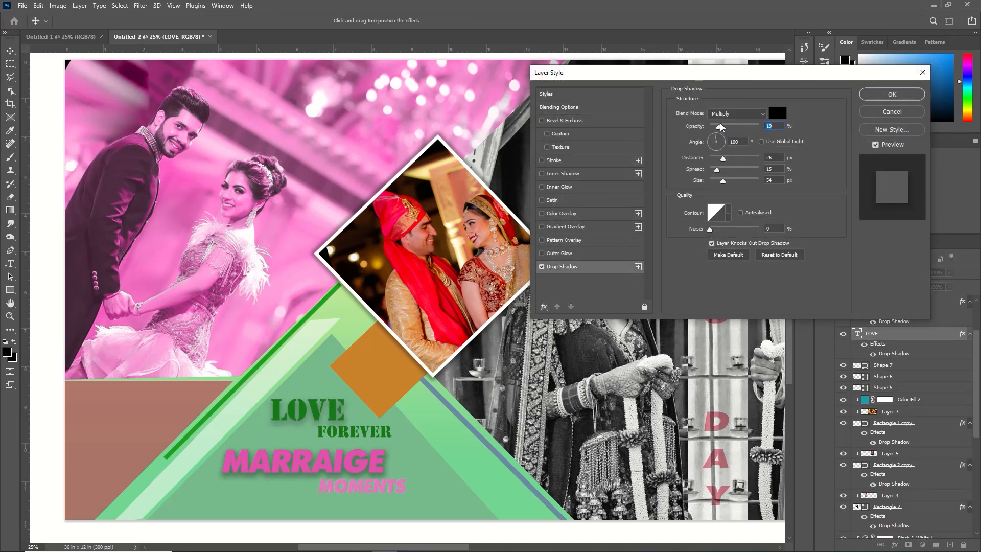
pyautogui.moveTo(734, 158); pyautogui.dragTo(720, 190)
pyautogui.click(720, 181)
pyautogui.click(892, 94)
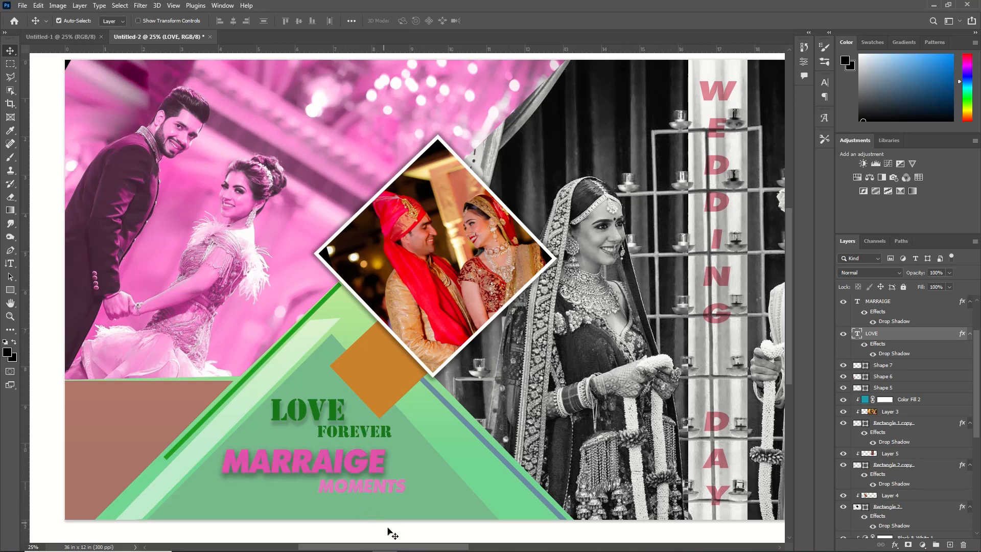
# Shift the pink-tinted couple photo up and to the left inside its frame to cover the black corner.
pyautogui.moveTo(409, 547); pyautogui.dragTo(589, 547)
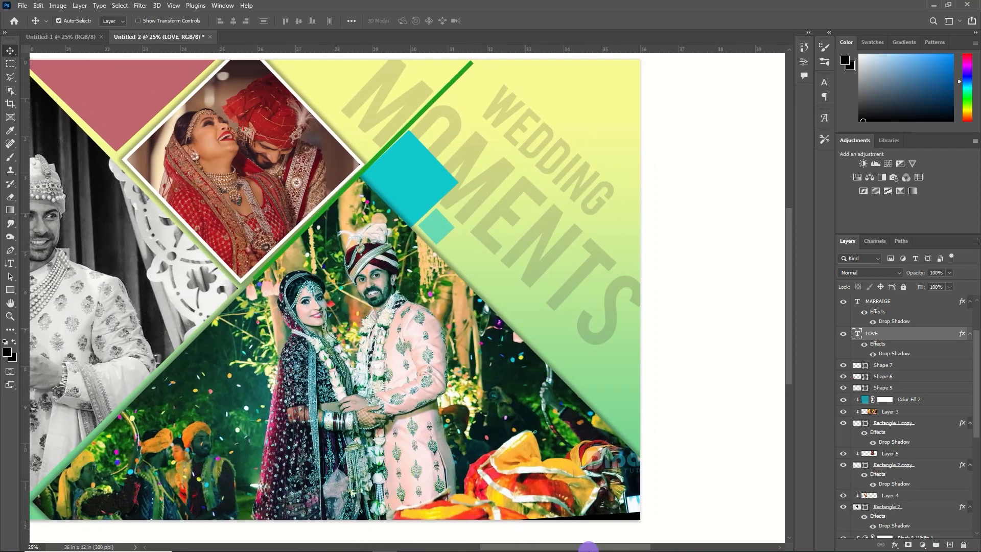
pyautogui.moveTo(589, 548); pyautogui.dragTo(406, 548)
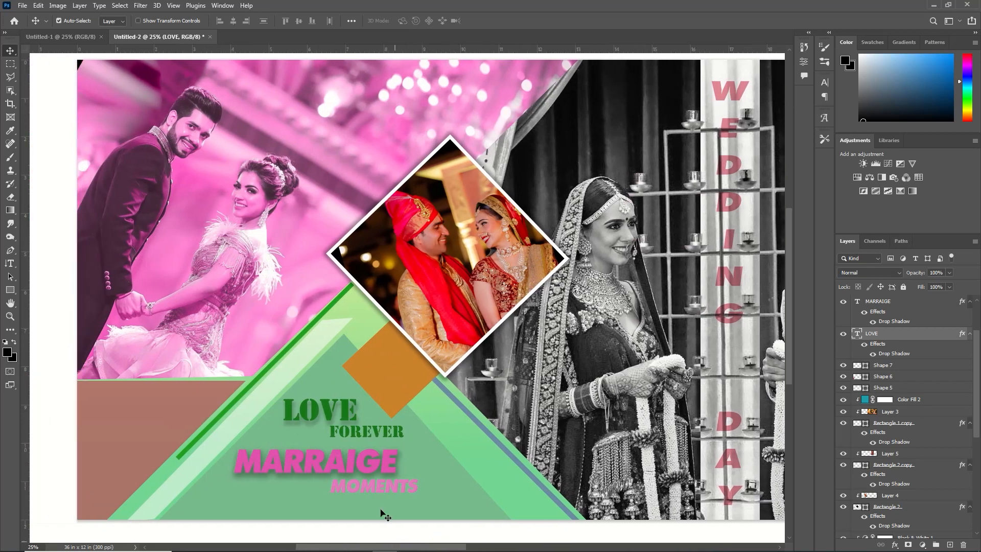
pyautogui.click(117, 81)
pyautogui.scroll(-3, 918, 454)
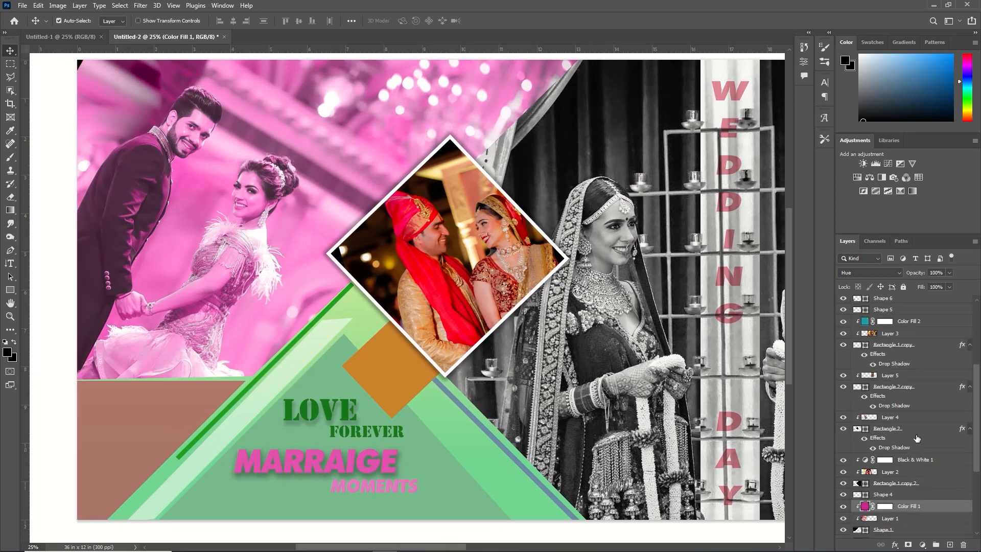
pyautogui.click(876, 480)
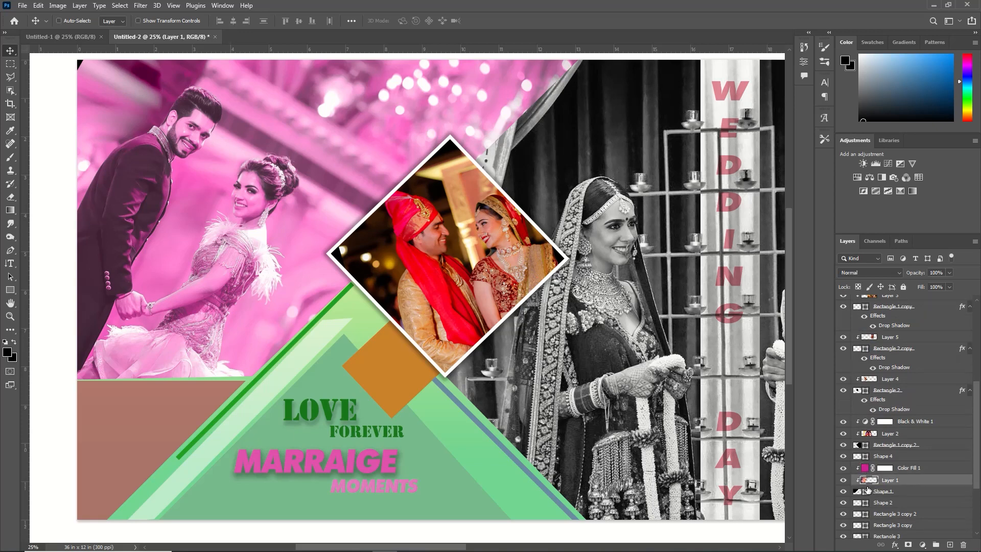
pyautogui.hotkey('ctrl', 't')
pyautogui.moveTo(313, 193); pyautogui.dragTo(299, 181)
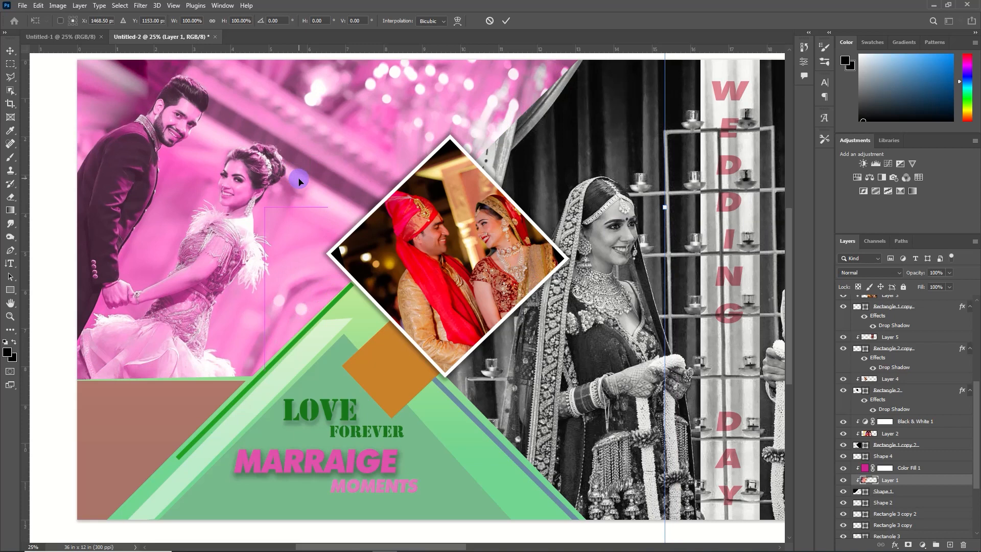
pyautogui.click(505, 21)
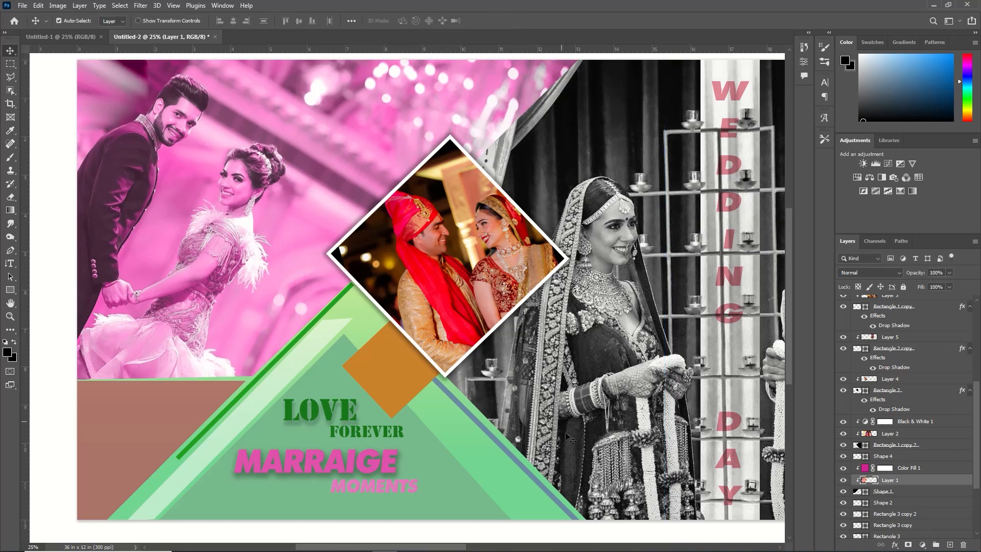
pyautogui.hotkey('ctrl', ';')
pyautogui.hotkey('ctrl', '0')
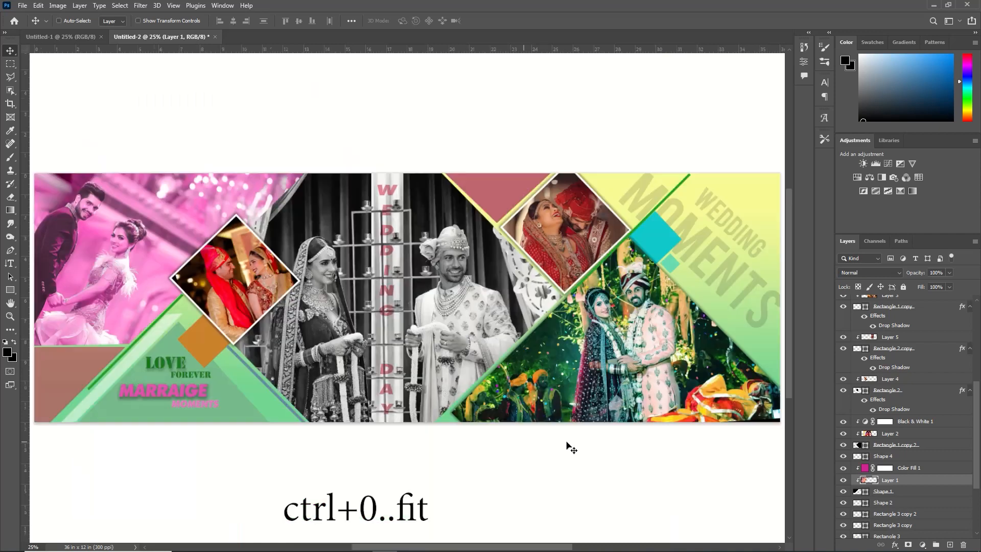